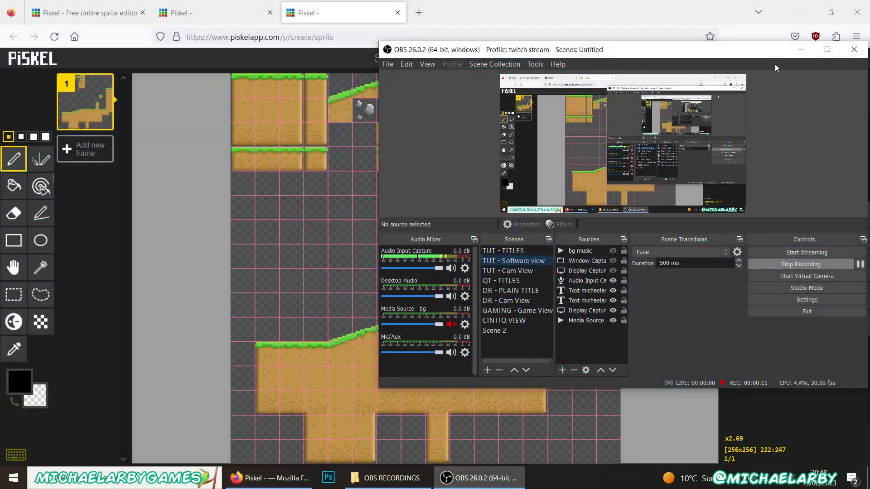
# Examine the finished grass tileset's individual tiles and the sample terrain assembled from them
pyautogui.click(802, 49)
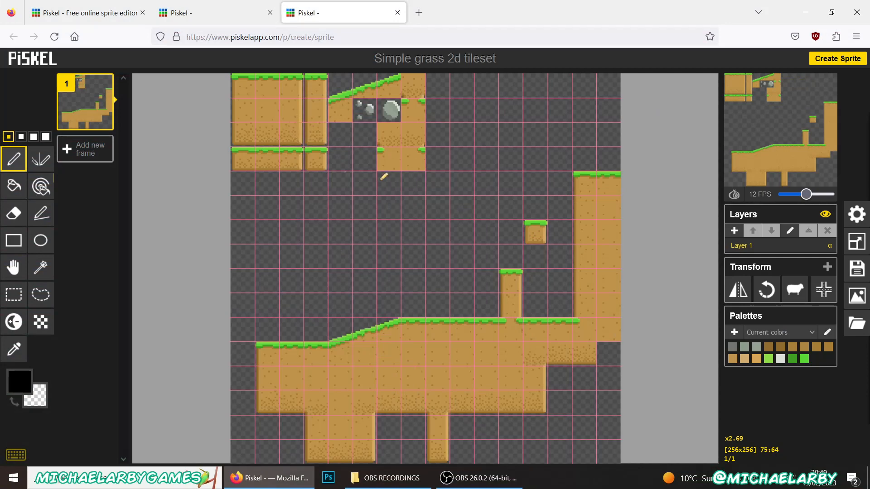
pyautogui.scroll(5, 424, 184)
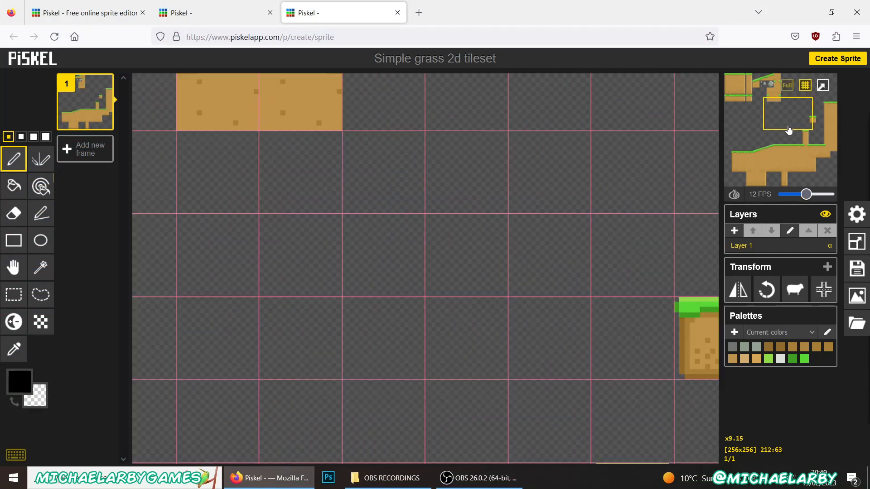
pyautogui.moveTo(788, 115); pyautogui.dragTo(736, 88)
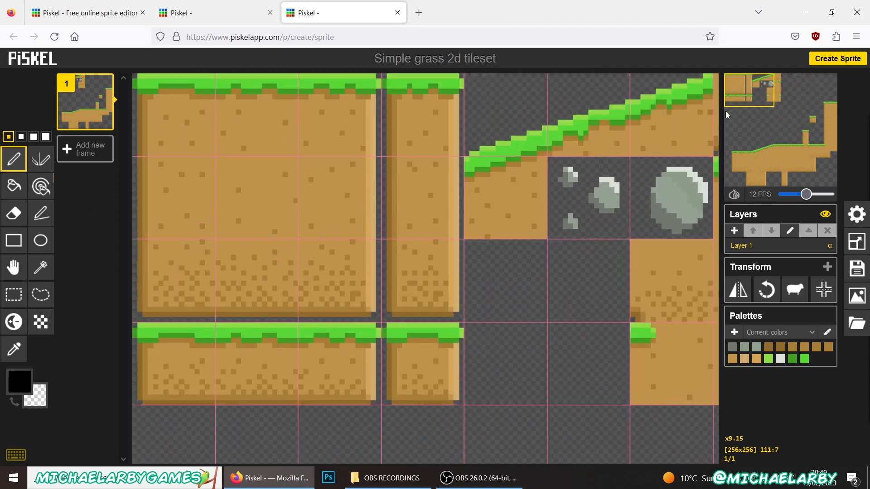
pyautogui.moveTo(750, 86); pyautogui.dragTo(751, 160)
pyautogui.scroll(-10, 344, 288)
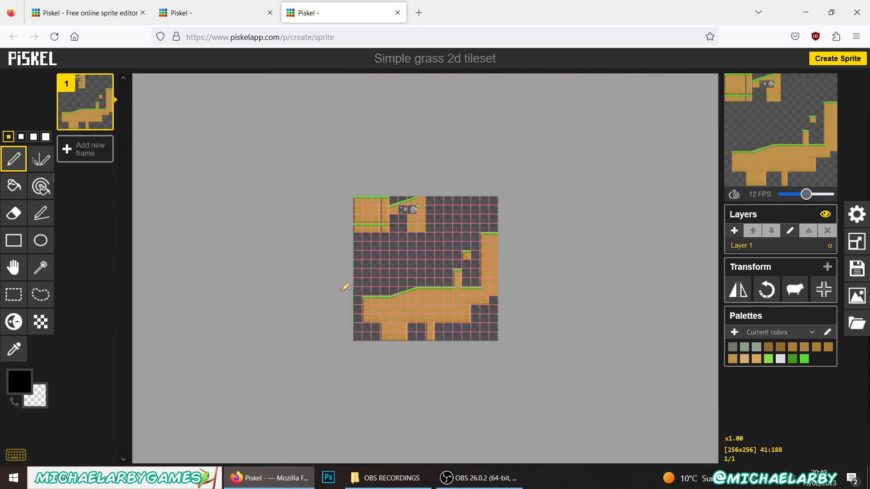
pyautogui.scroll(6, 415, 319)
pyautogui.moveTo(745, 167); pyautogui.dragTo(746, 170)
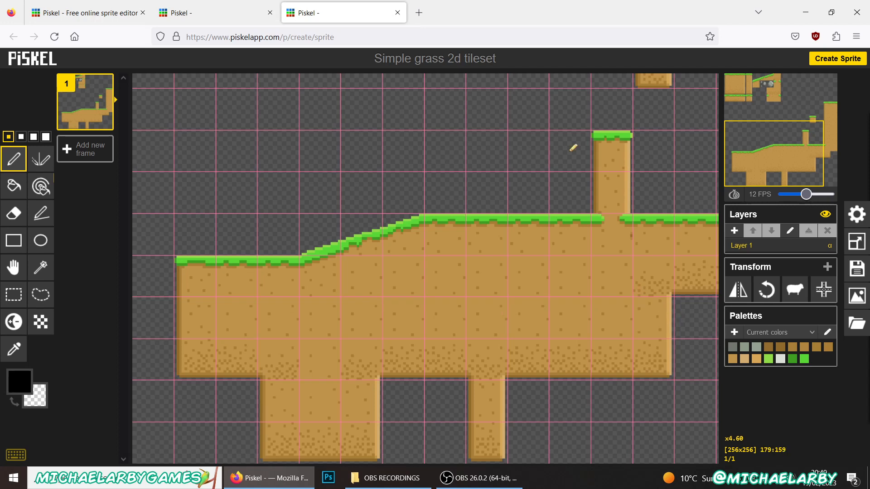
pyautogui.moveTo(764, 171)
pyautogui.moveTo(764, 171); pyautogui.dragTo(779, 183)
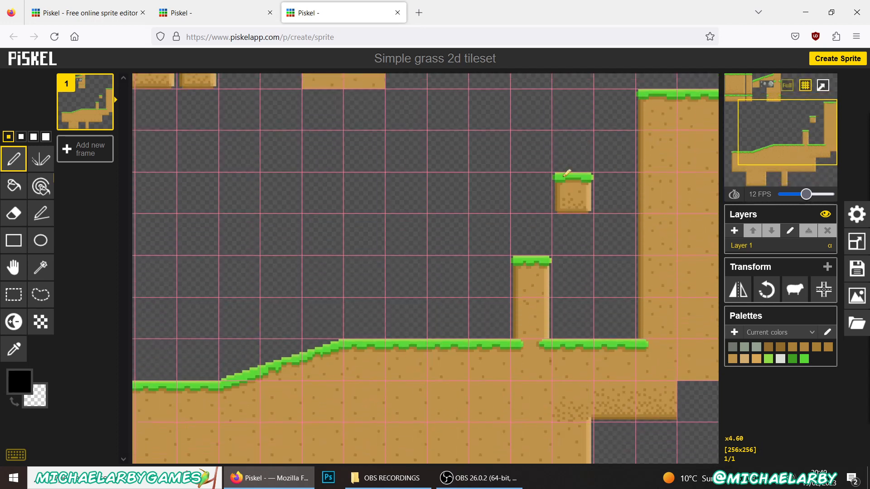
pyautogui.moveTo(786, 129); pyautogui.dragTo(774, 107)
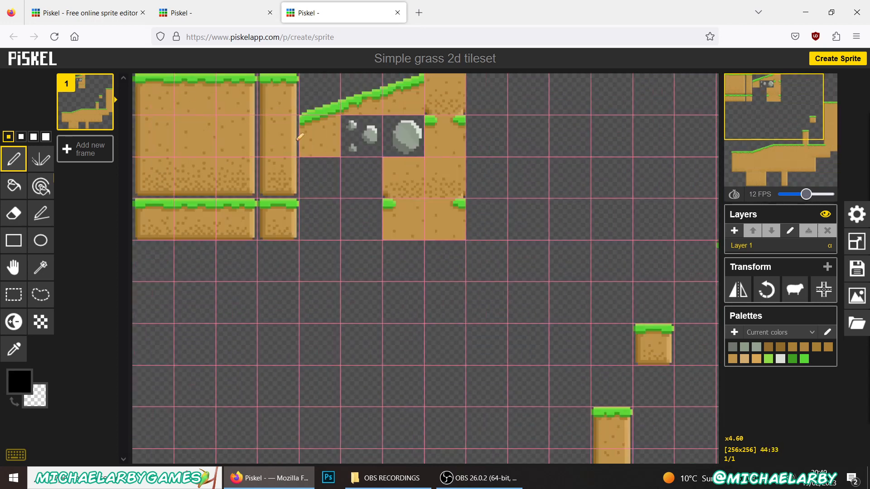
# Switch to the blank new sprite and resize its canvas to 256 × 256 px
pyautogui.moveTo(751, 115)
pyautogui.click(144, 18)
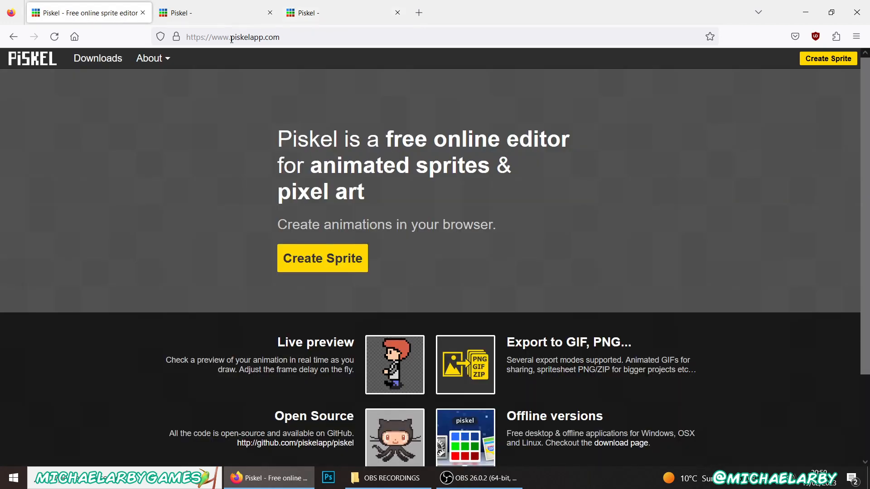
pyautogui.click(251, 17)
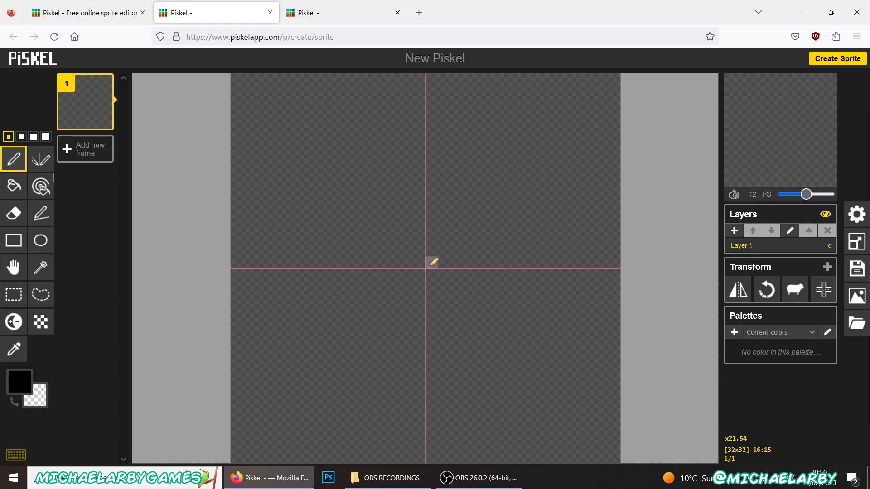
pyautogui.click(858, 246)
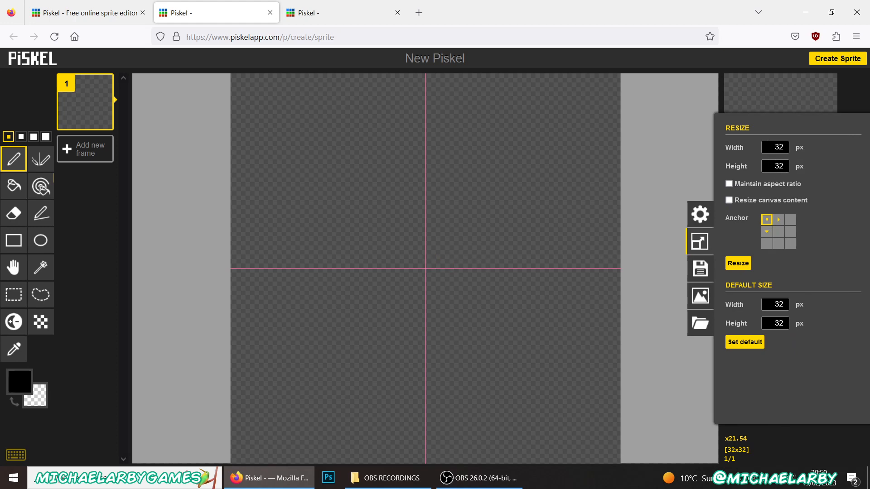
pyautogui.moveTo(769, 143); pyautogui.dragTo(790, 148)
pyautogui.write('256')
pyautogui.moveTo(770, 165); pyautogui.dragTo(792, 164)
pyautogui.write('256')
pyautogui.click(741, 270)
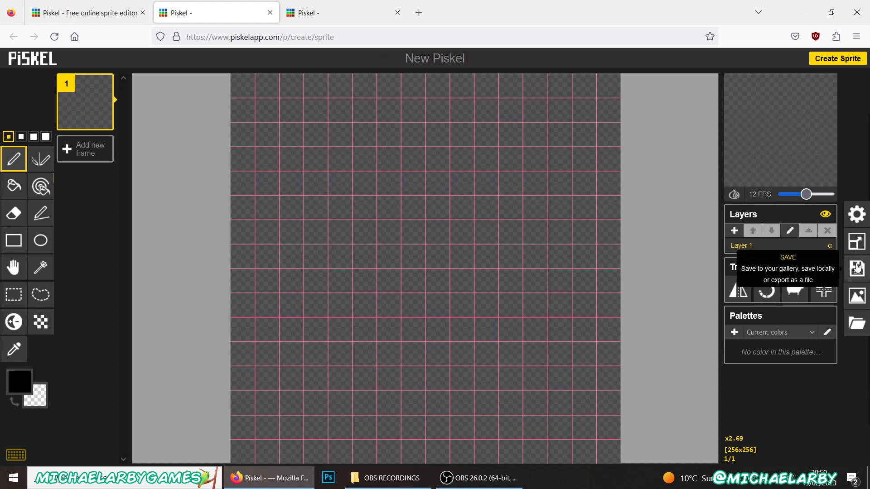
# In the grid settings, toggle the grid off and on and try thicker grid lines before returning to the thinnest
pyautogui.click(857, 216)
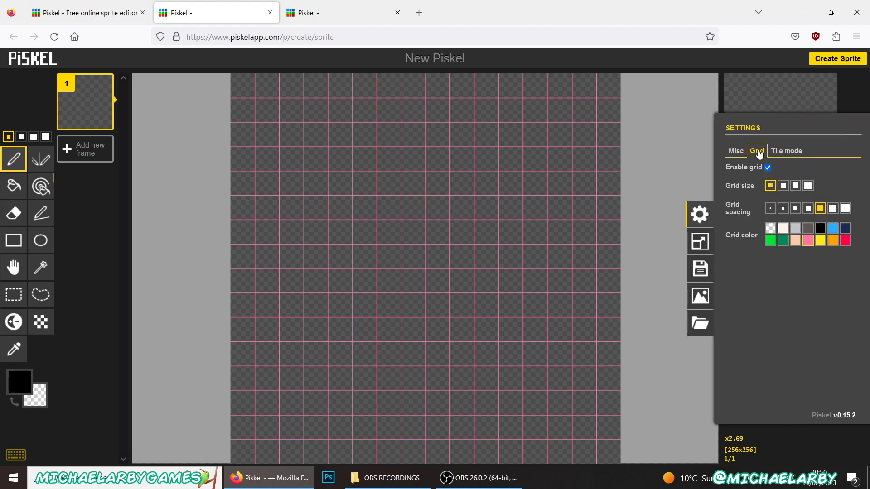
pyautogui.click(768, 167)
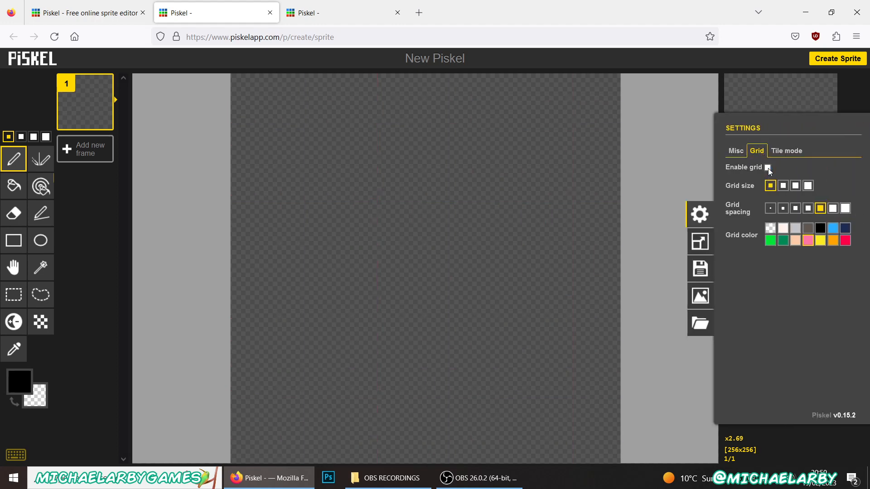
pyautogui.click(768, 168)
pyautogui.click(768, 168)
pyautogui.click(768, 167)
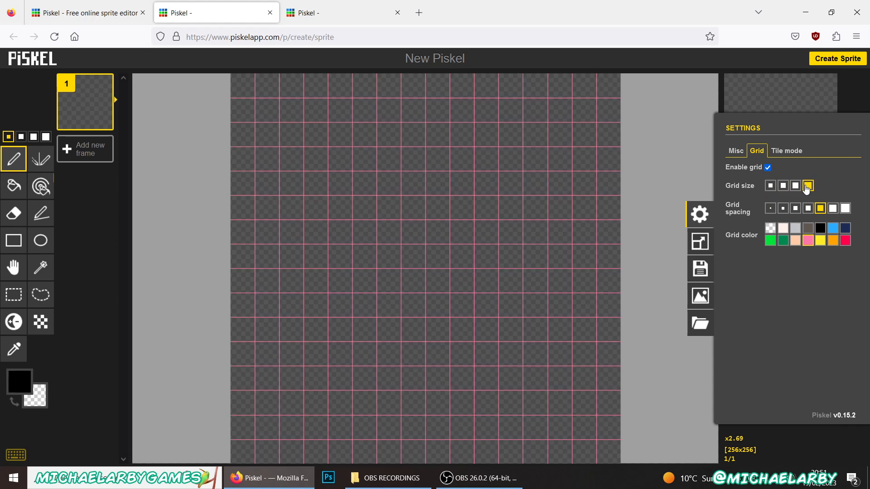
pyautogui.click(780, 186)
pyautogui.click(771, 186)
# Try finer grid spacings and return the grid to 16-pixel squares
pyautogui.click(809, 211)
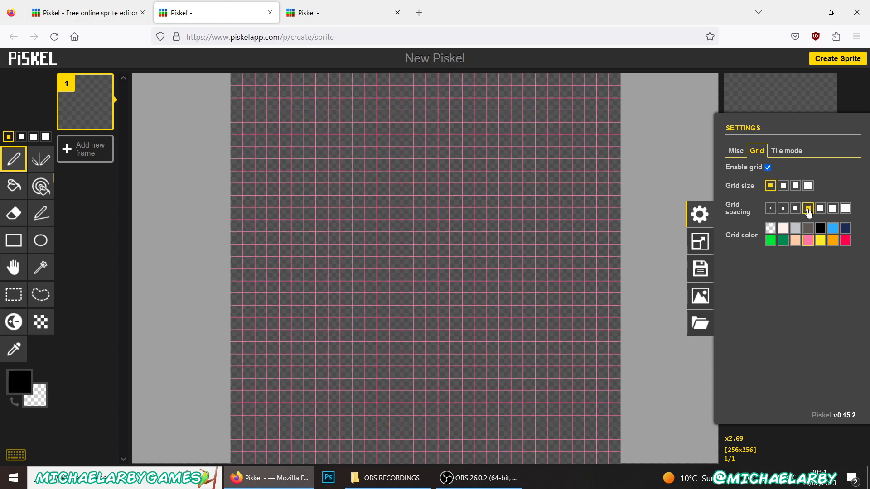
pyautogui.click(798, 211)
pyautogui.click(784, 211)
pyautogui.click(796, 210)
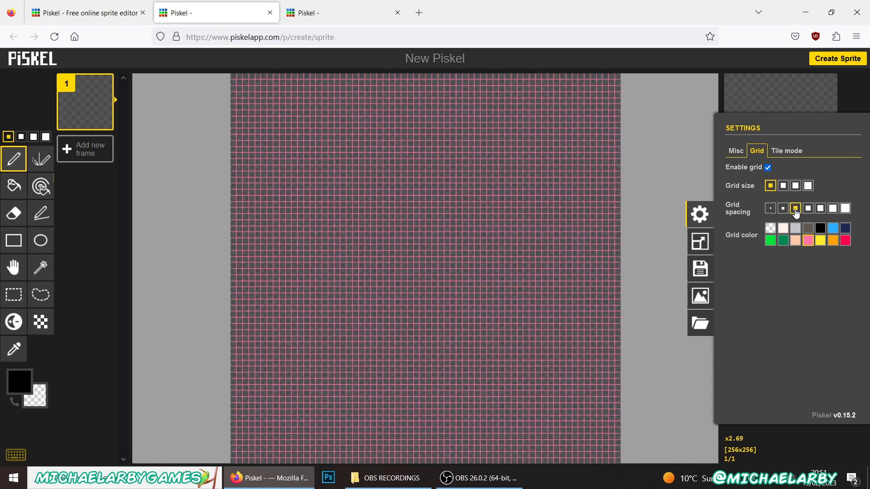
pyautogui.click(809, 211)
pyautogui.click(820, 211)
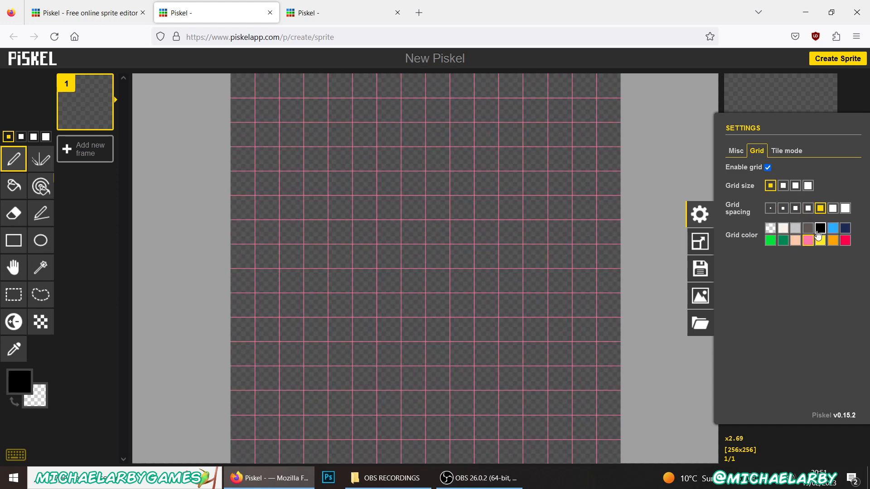
# Try several grid line colours, including green and peach, return to pink, and close the settings after viewing the miscellaneous options
pyautogui.click(819, 230)
pyautogui.click(781, 244)
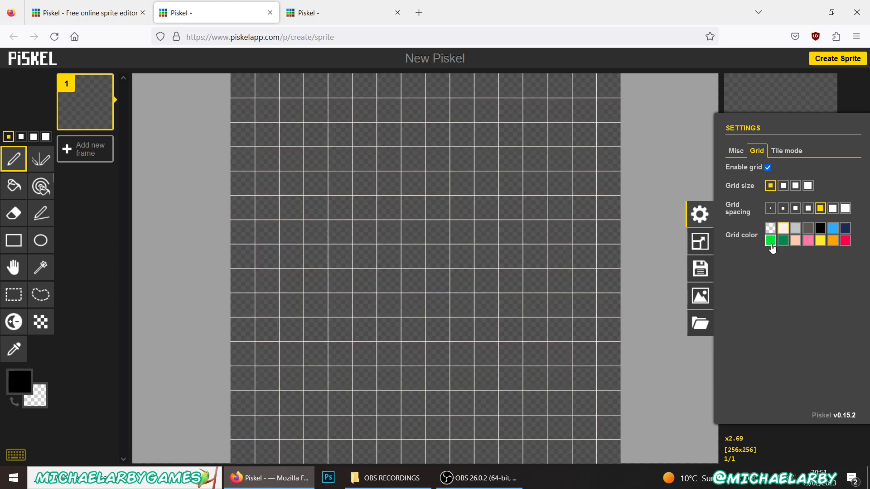
pyautogui.click(771, 244)
pyautogui.click(793, 242)
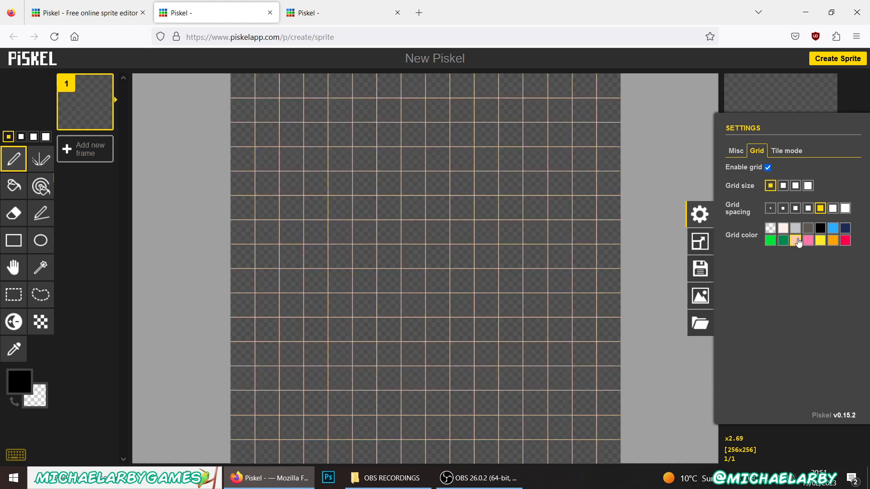
pyautogui.click(811, 244)
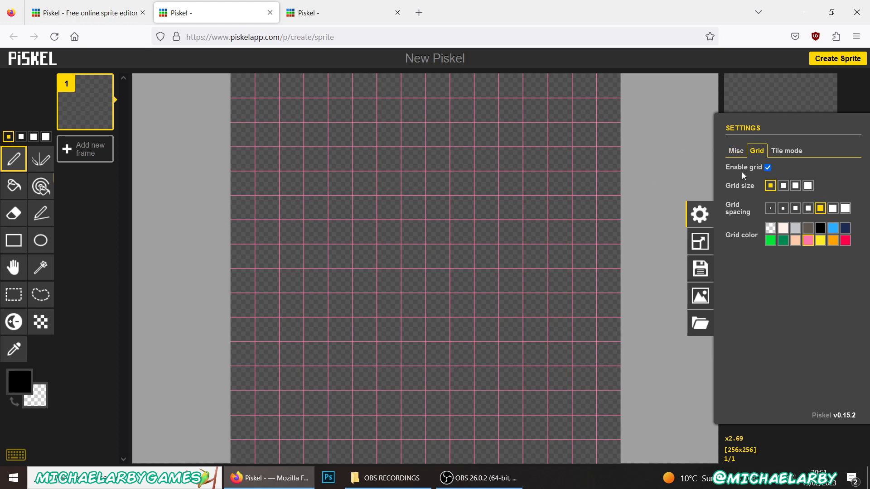
pyautogui.click(737, 152)
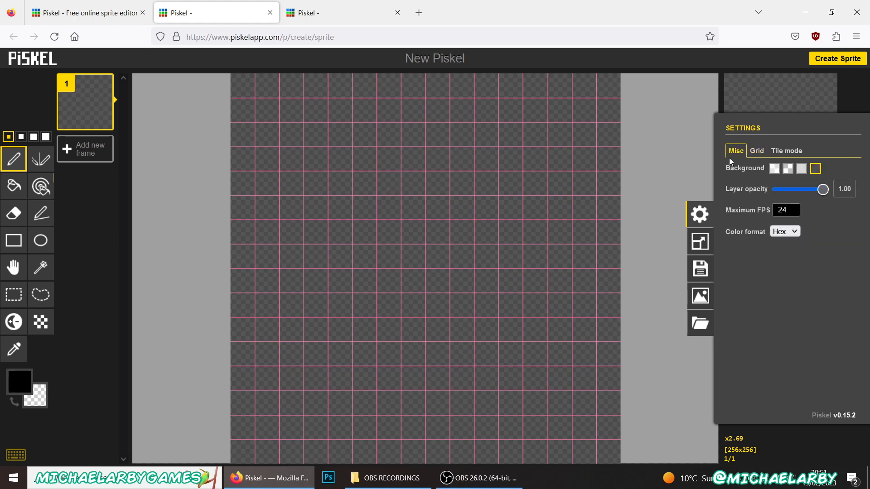
pyautogui.click(683, 183)
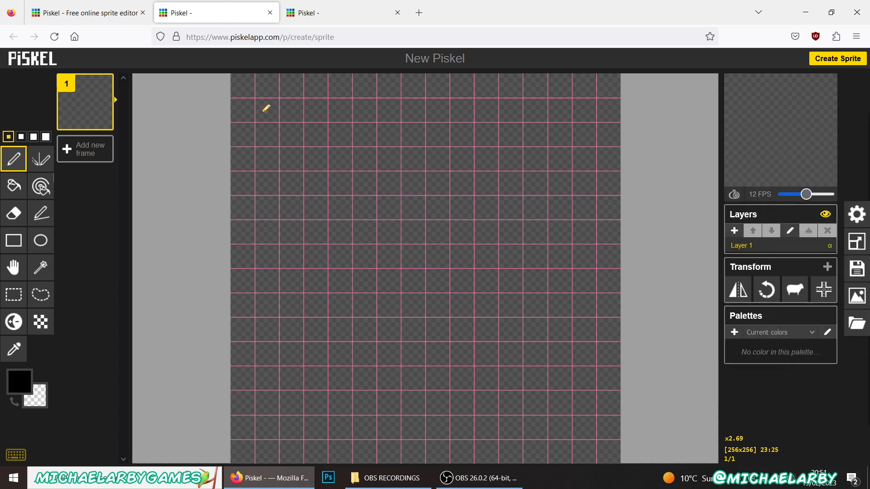
# Draw a 48 × 4 px rectangle in green #3dce2f from pixel 16:16 to 63:19 and fill its interior with the same green
pyautogui.scroll(5, 261, 96)
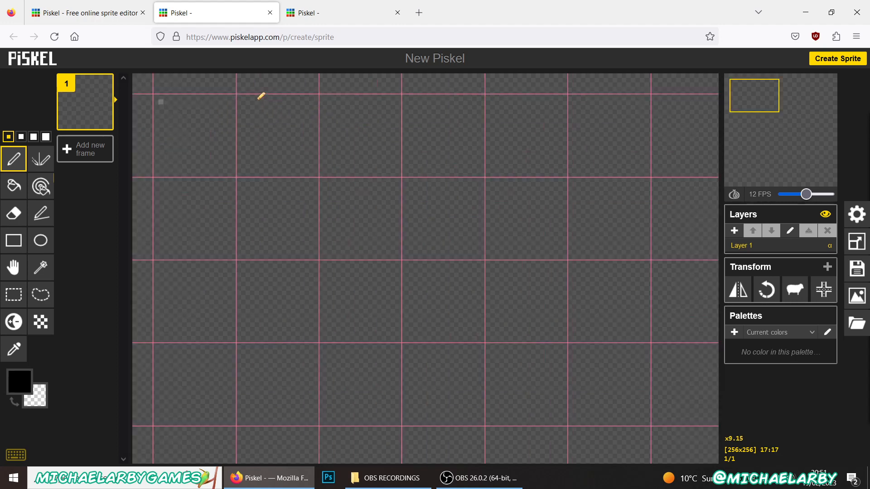
pyautogui.scroll(1, 716, 96)
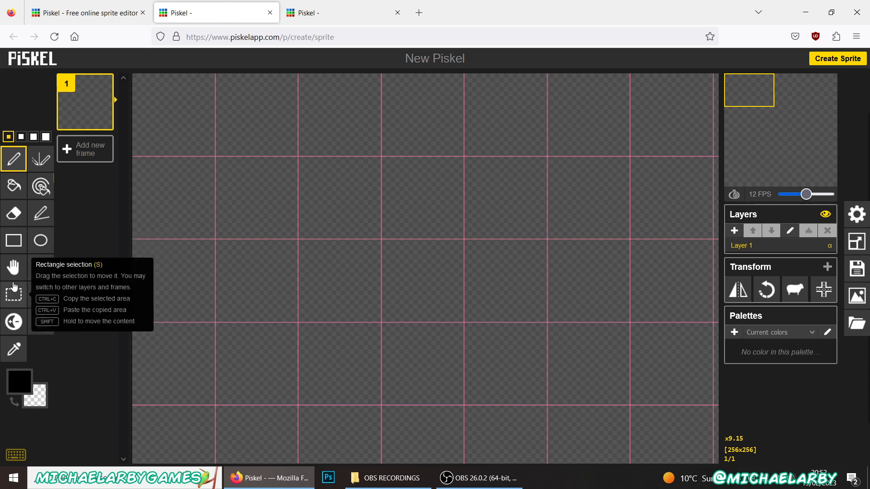
pyautogui.click(19, 239)
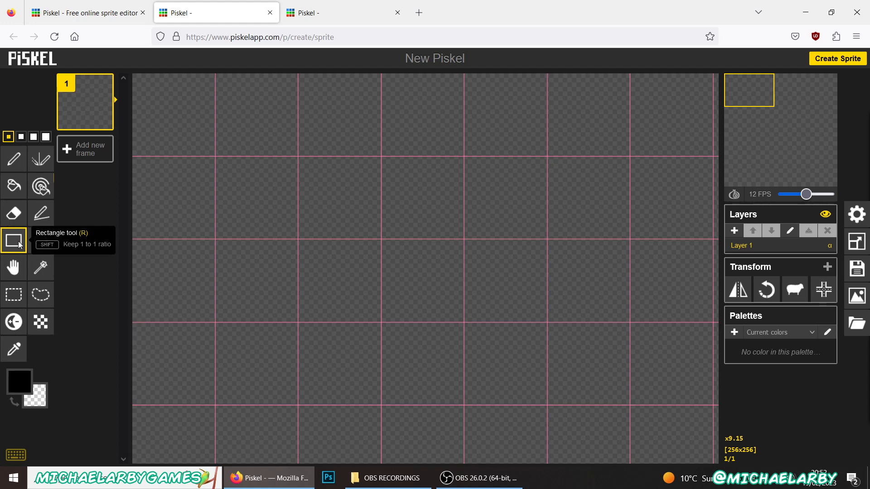
pyautogui.click(20, 384)
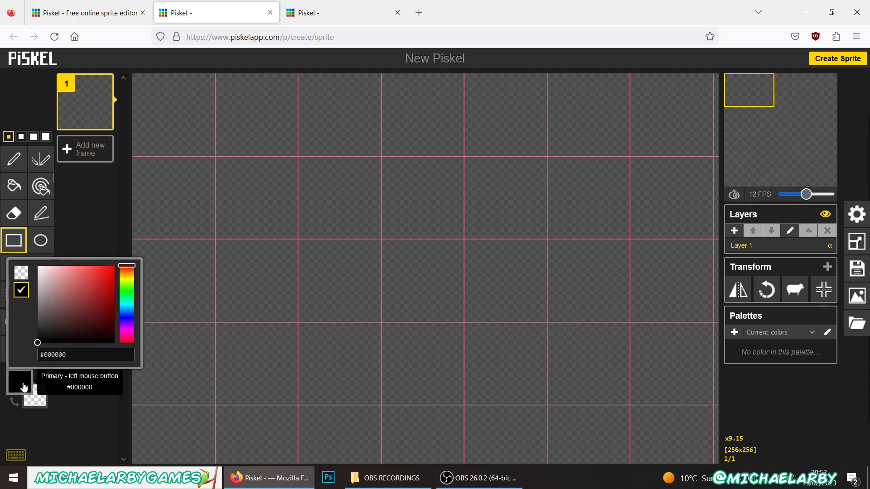
pyautogui.click(130, 289)
pyautogui.click(97, 281)
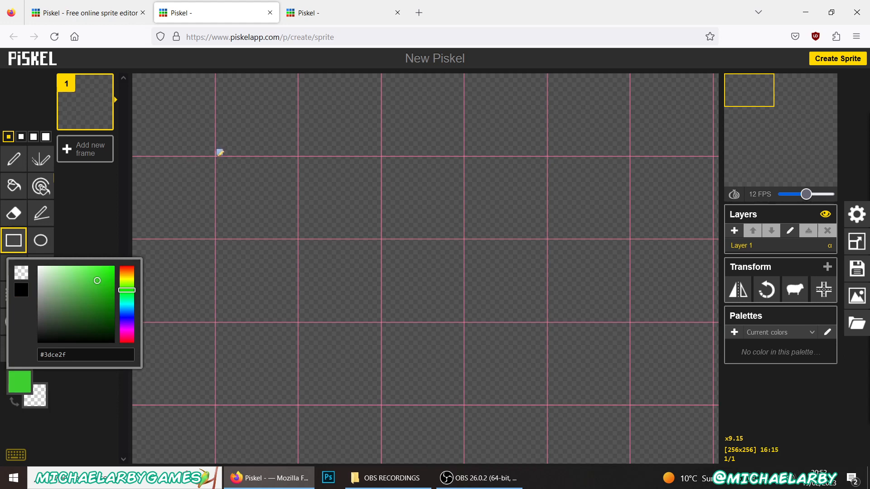
pyautogui.moveTo(217, 158); pyautogui.dragTo(241, 167)
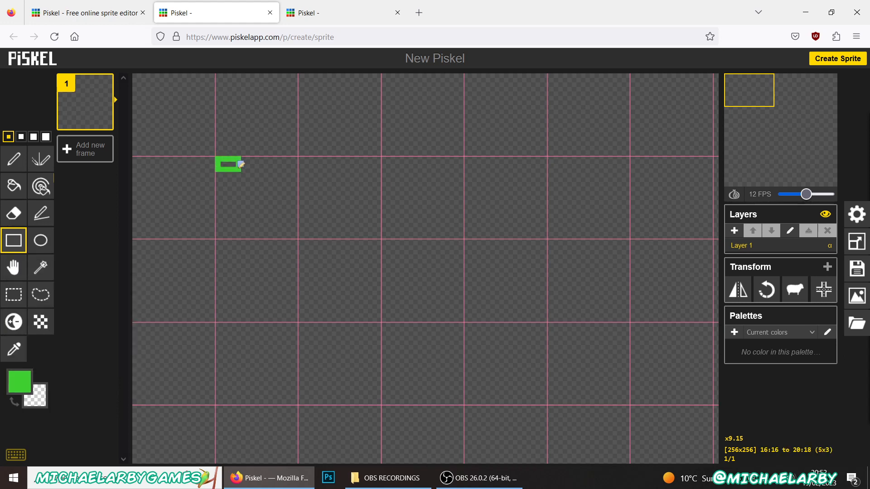
pyautogui.moveTo(240, 166); pyautogui.dragTo(464, 171)
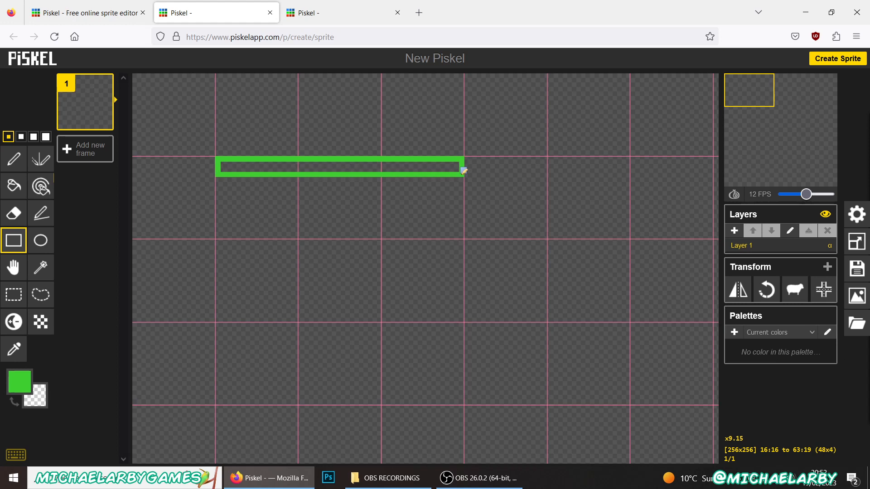
pyautogui.moveTo(464, 170); pyautogui.dragTo(464, 171)
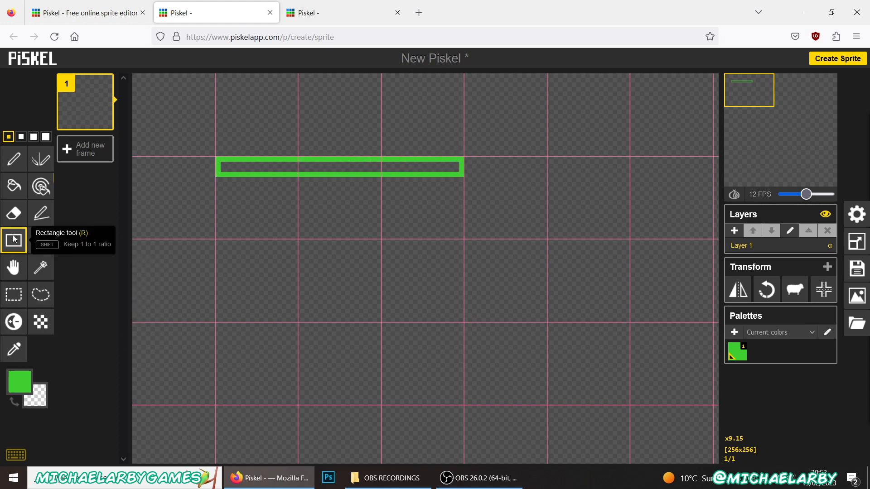
pyautogui.click(13, 186)
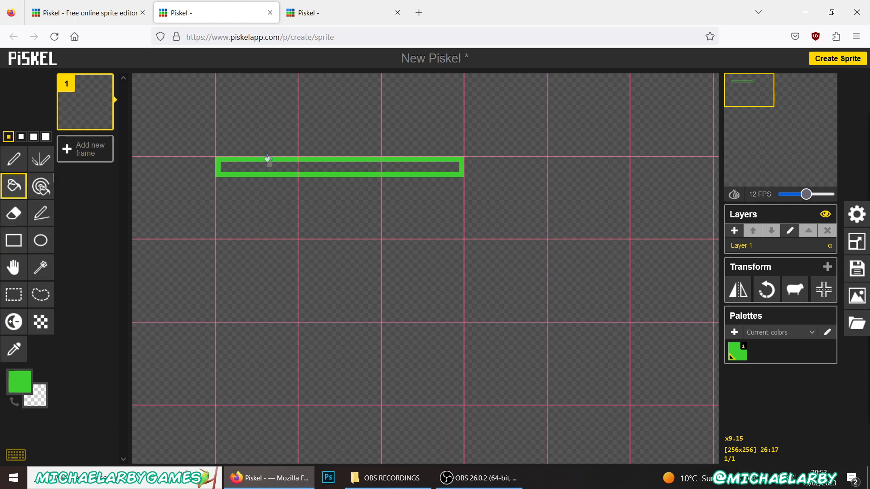
pyautogui.click(268, 167)
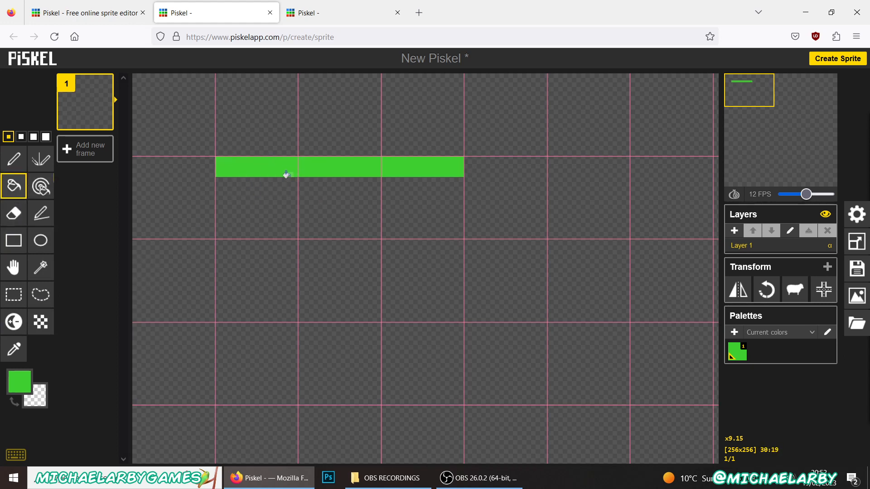
# Draw a 46 × 43 px rectangle outline in brown #836b2f from pixel 17:20 to 62:62, directly below the green strip
pyautogui.click(21, 242)
pyautogui.click(28, 381)
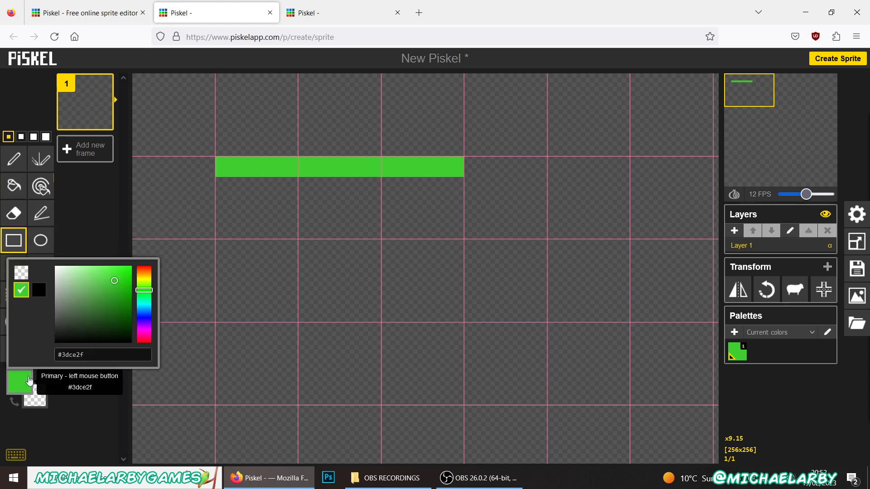
pyautogui.click(144, 276)
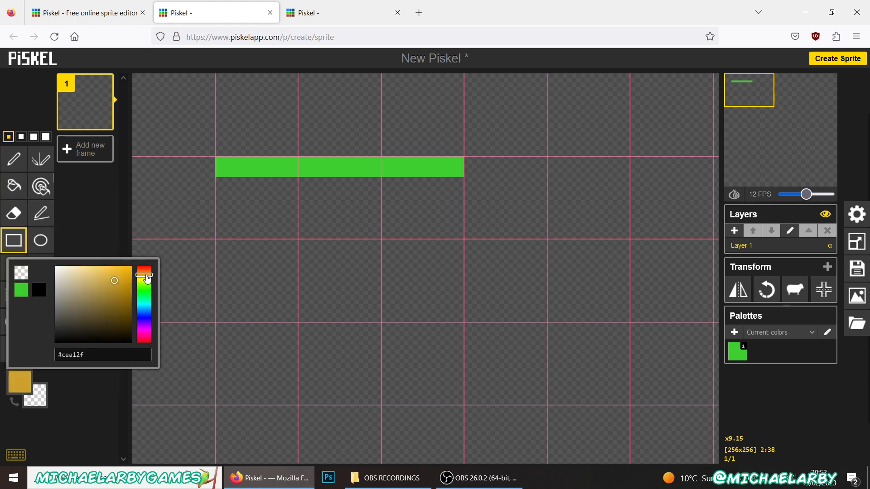
pyautogui.click(109, 301)
pyautogui.click(105, 304)
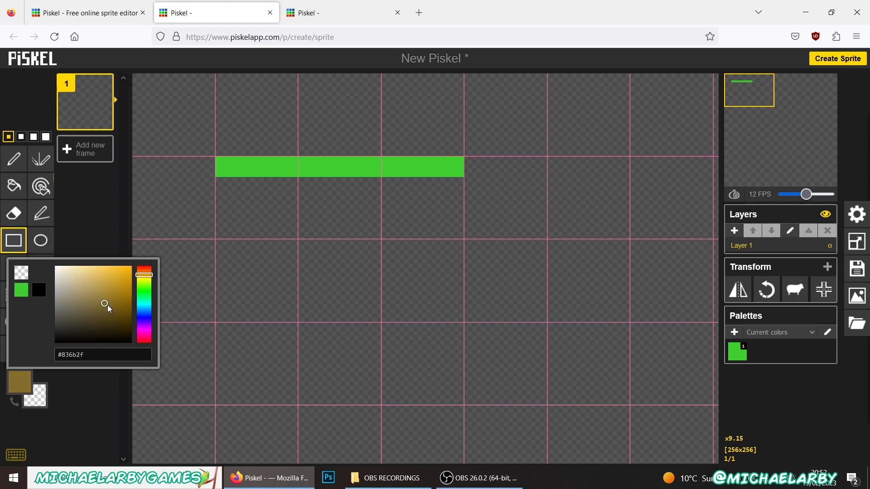
pyautogui.click(13, 240)
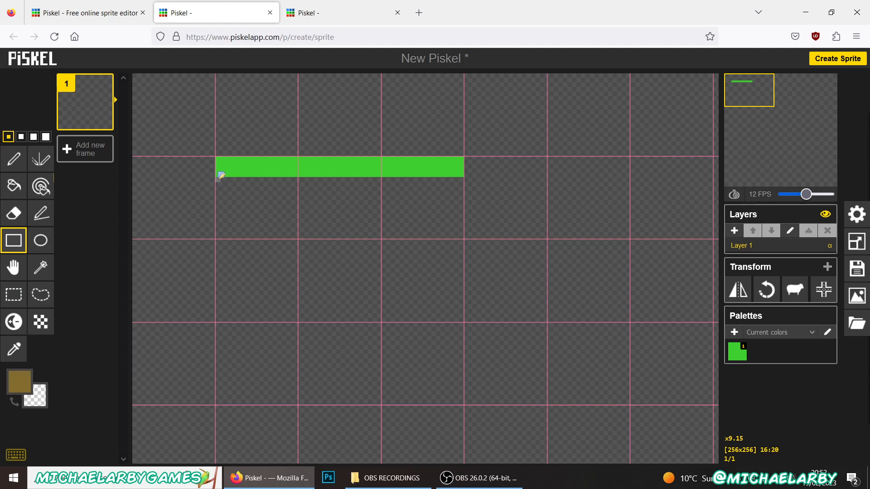
pyautogui.moveTo(223, 175); pyautogui.dragTo(457, 395)
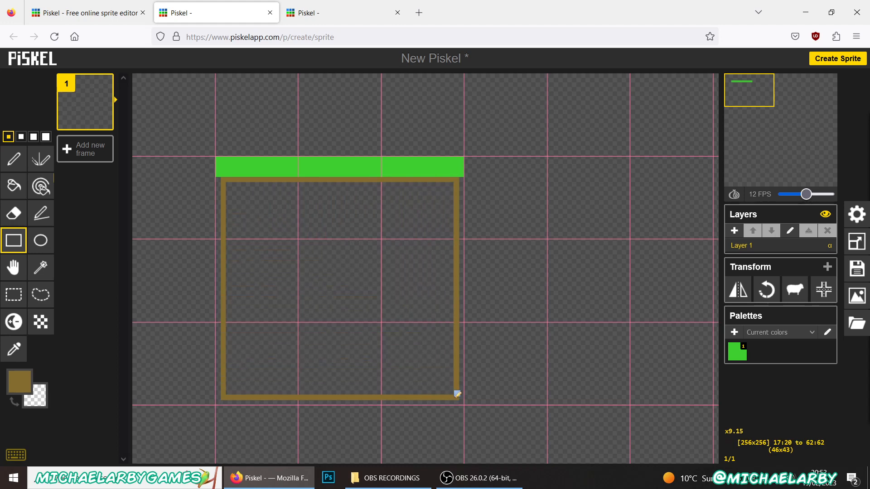
pyautogui.moveTo(458, 395); pyautogui.dragTo(457, 394)
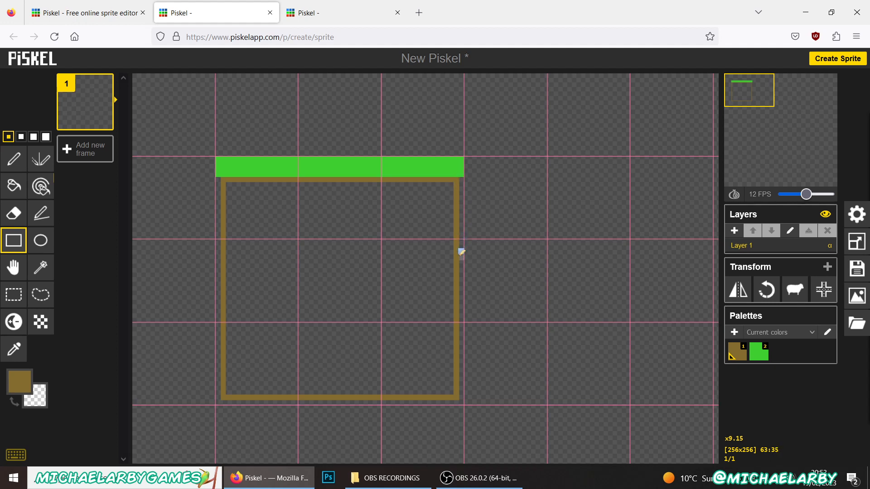
# Examine the grass edges, pillar and ground of the finished Simple grass 2d tileset, and return to the new sprite
pyautogui.click(337, 10)
pyautogui.scroll(3, 206, 260)
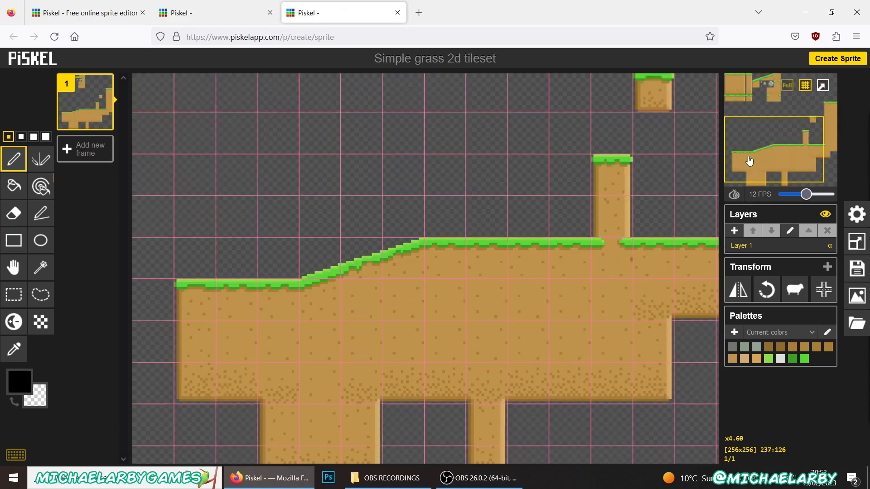
pyautogui.scroll(2, 206, 260)
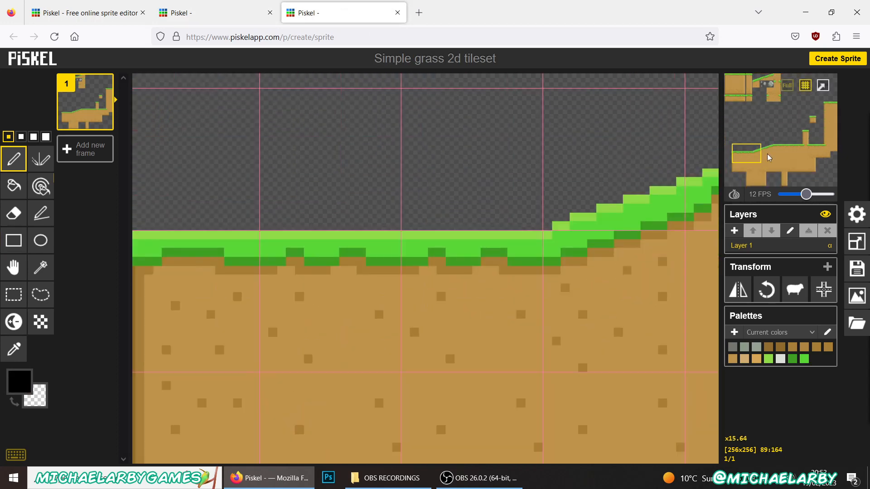
pyautogui.moveTo(748, 156); pyautogui.dragTo(740, 159)
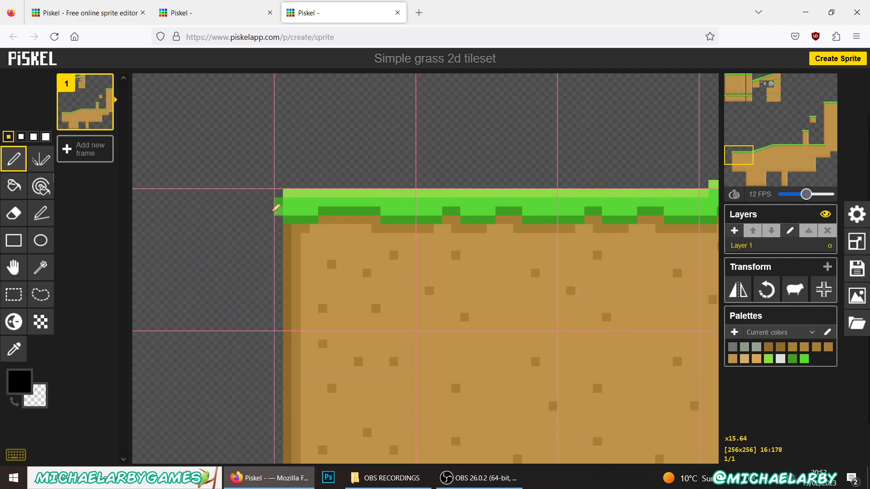
pyautogui.click(278, 205)
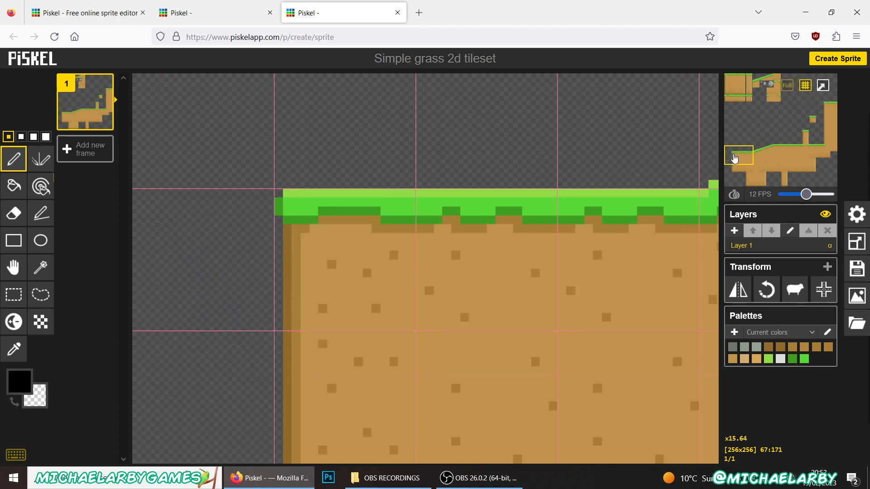
pyautogui.moveTo(742, 159); pyautogui.dragTo(803, 142)
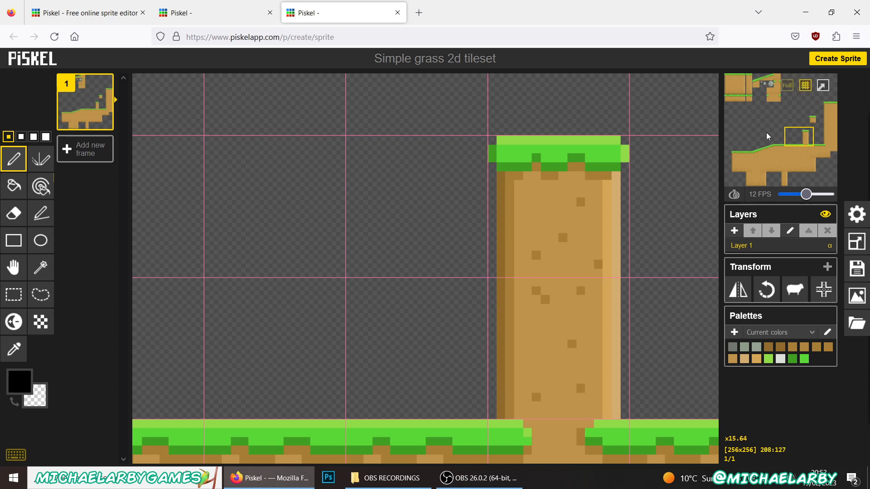
pyautogui.scroll(-10, 520, 194)
pyautogui.scroll(5, 460, 299)
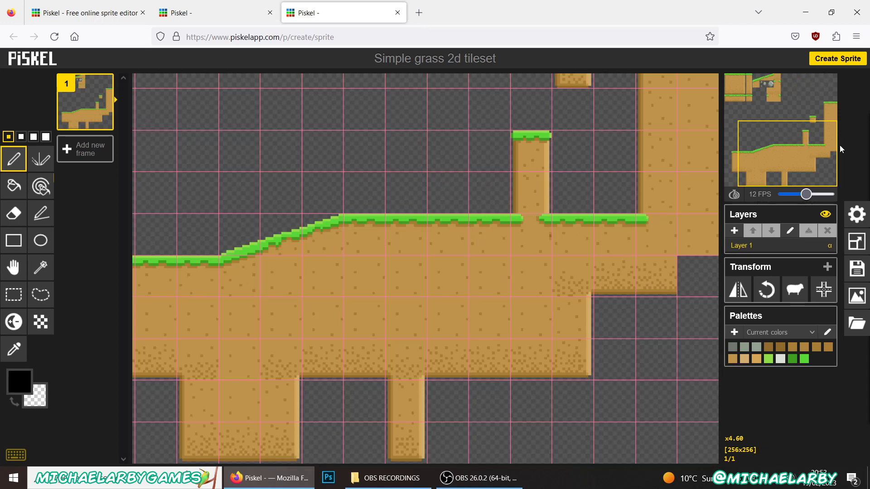
pyautogui.moveTo(836, 149); pyautogui.dragTo(766, 99)
pyautogui.click(213, 13)
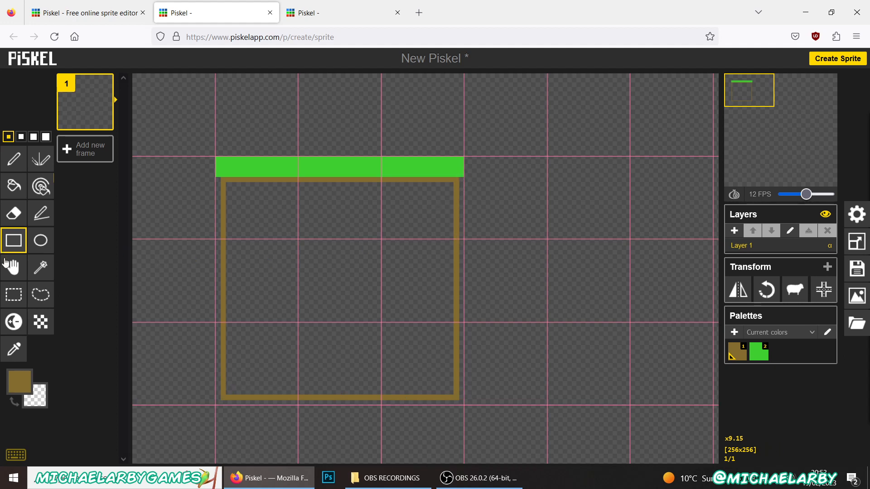
# Fill the dirt rectangle's interior with its outline brown, try #bb9431 over the whole block, and recolour it with #b08f3a
pyautogui.click(14, 185)
pyautogui.click(290, 302)
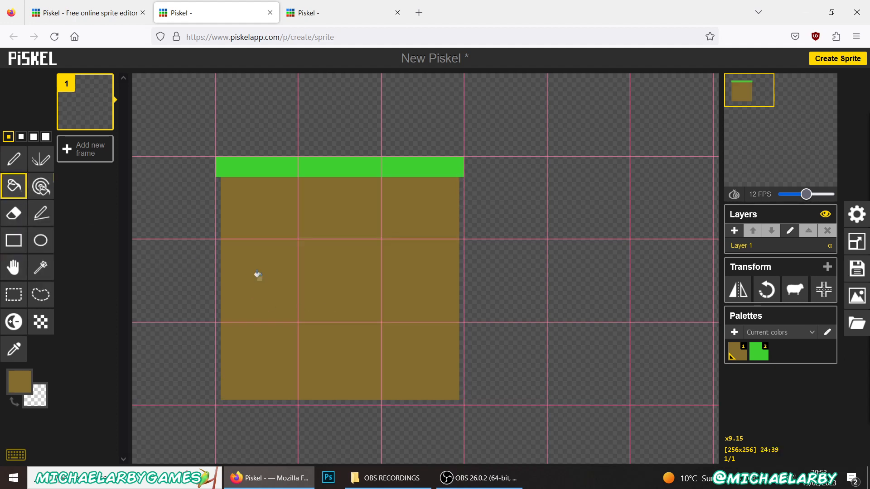
pyautogui.click(19, 381)
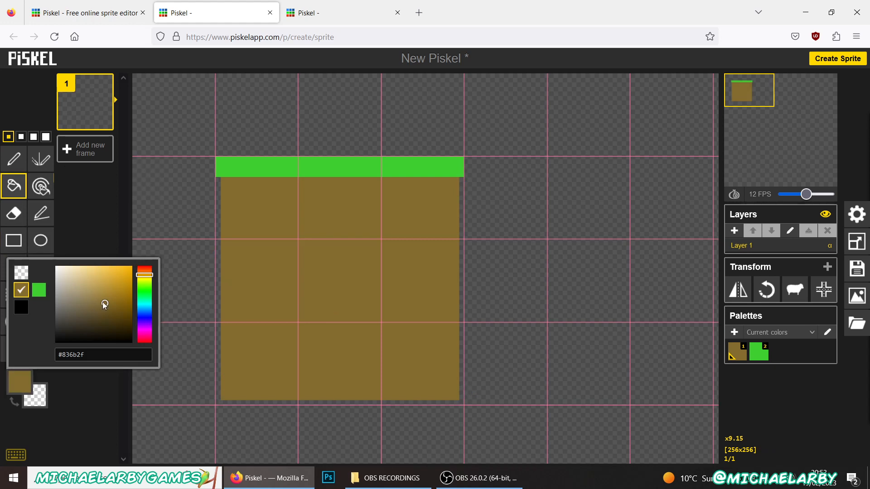
pyautogui.moveTo(110, 294); pyautogui.dragTo(113, 286)
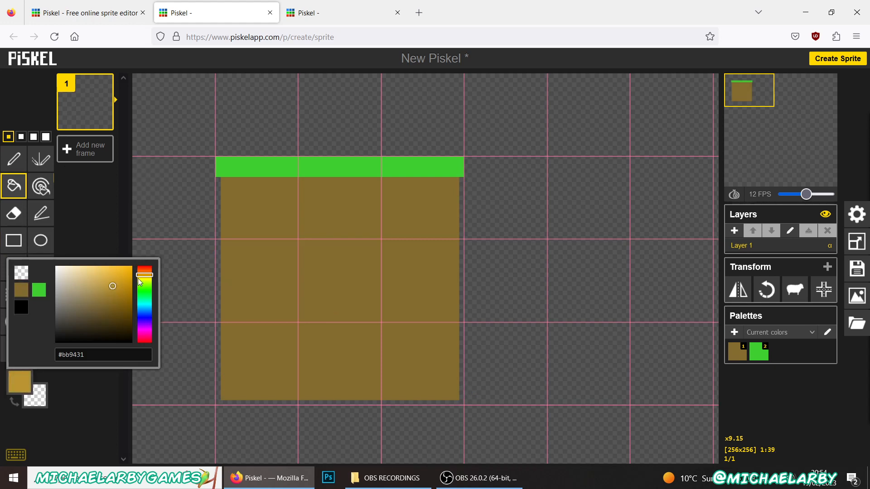
pyautogui.click(430, 272)
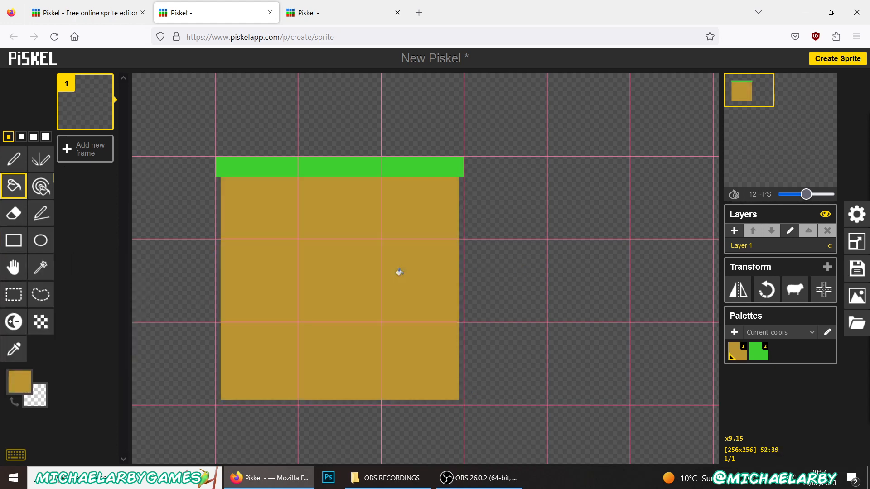
pyautogui.click(17, 385)
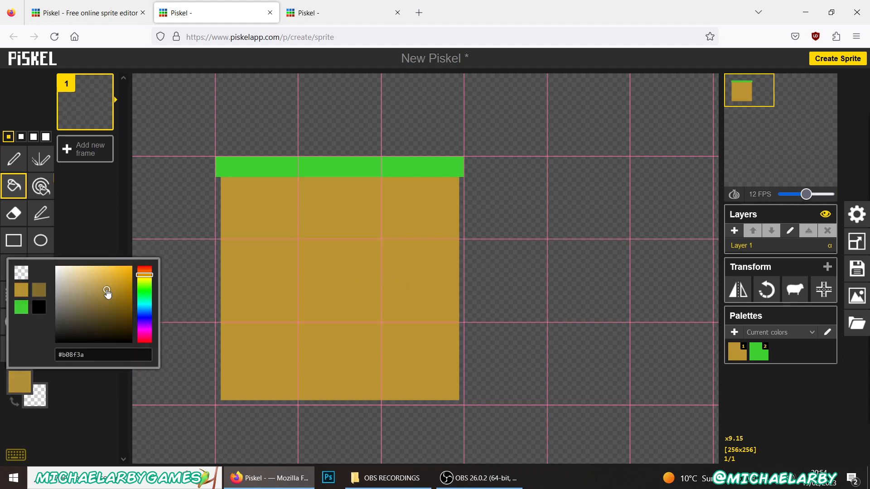
pyautogui.click(244, 274)
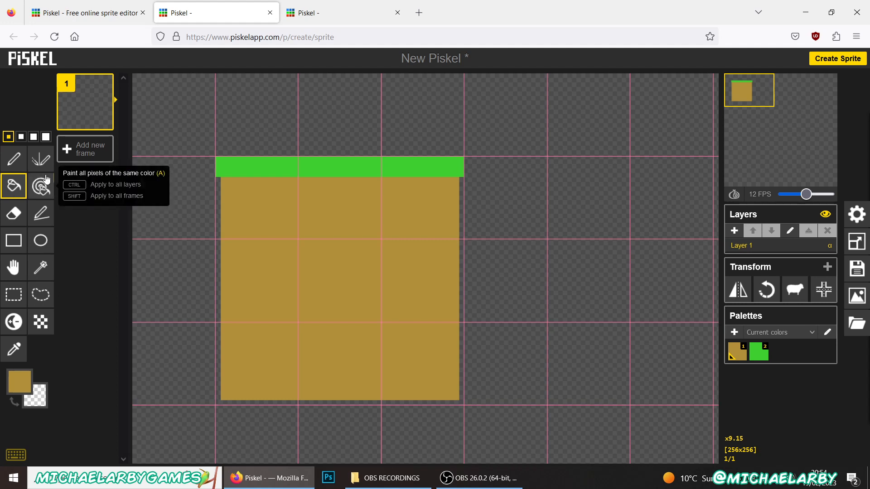
# Erase the corner pixels of the green grass strip and the two bottom corner pixels of the dirt block
pyautogui.click(20, 218)
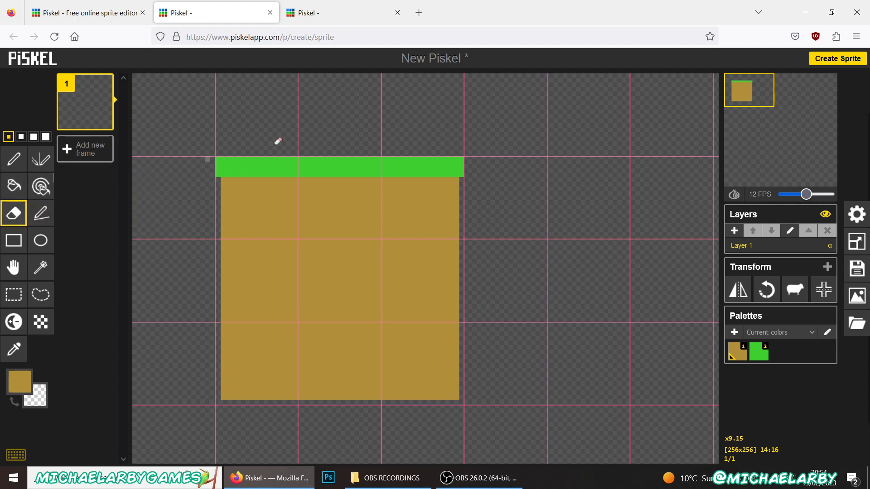
pyautogui.click(461, 158)
pyautogui.click(218, 174)
pyautogui.click(225, 393)
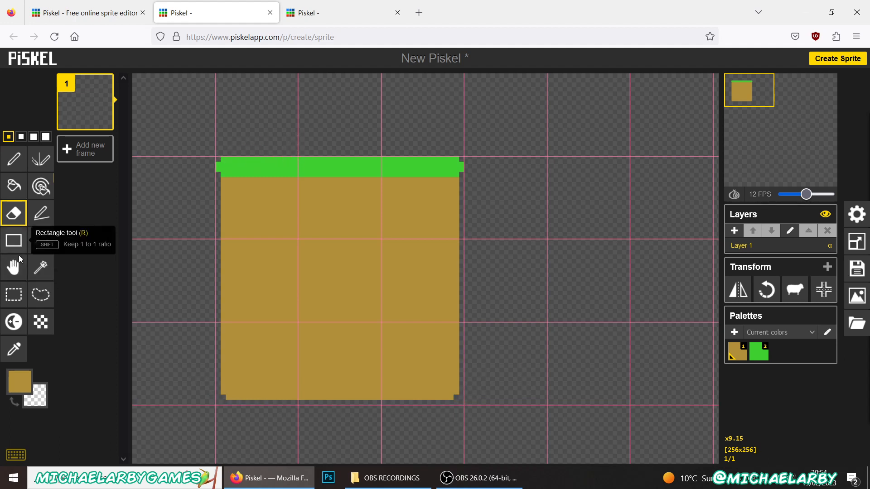
# Mark out the block's top-left, top-right and top-middle tiles one after another with rectangular selections
pyautogui.click(21, 293)
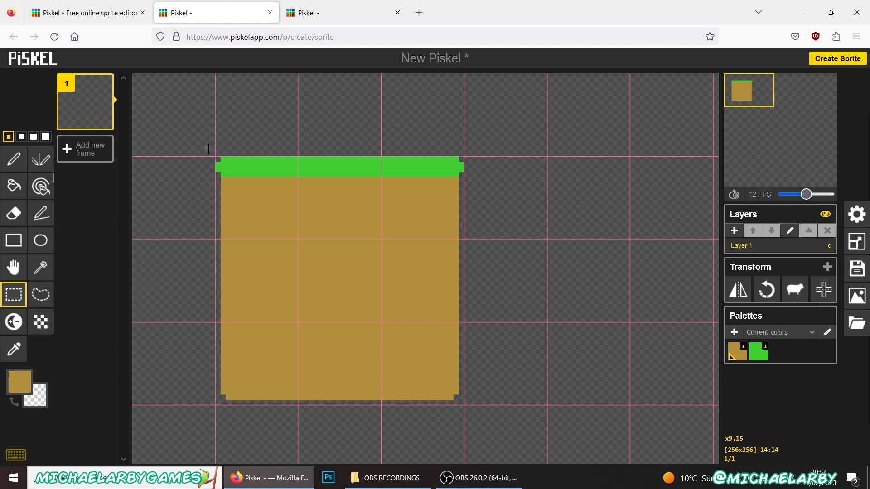
pyautogui.moveTo(208, 149); pyautogui.dragTo(293, 237)
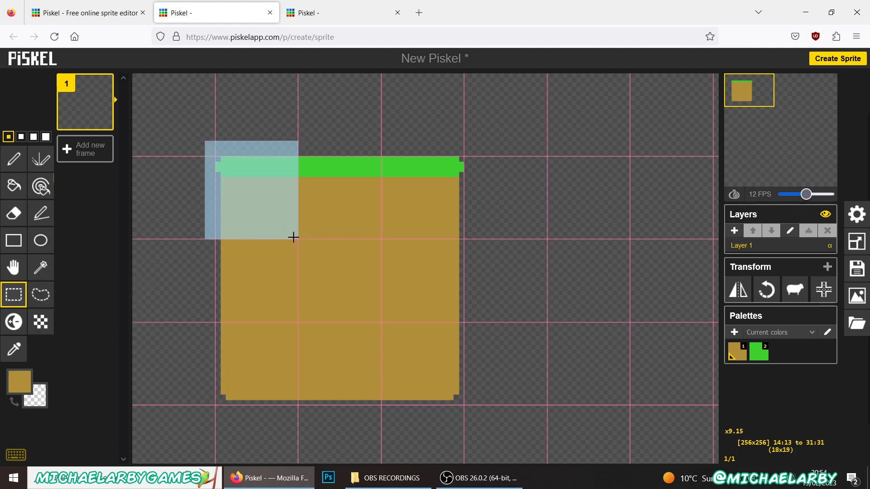
pyautogui.click(504, 106)
pyautogui.moveTo(505, 125); pyautogui.dragTo(382, 234)
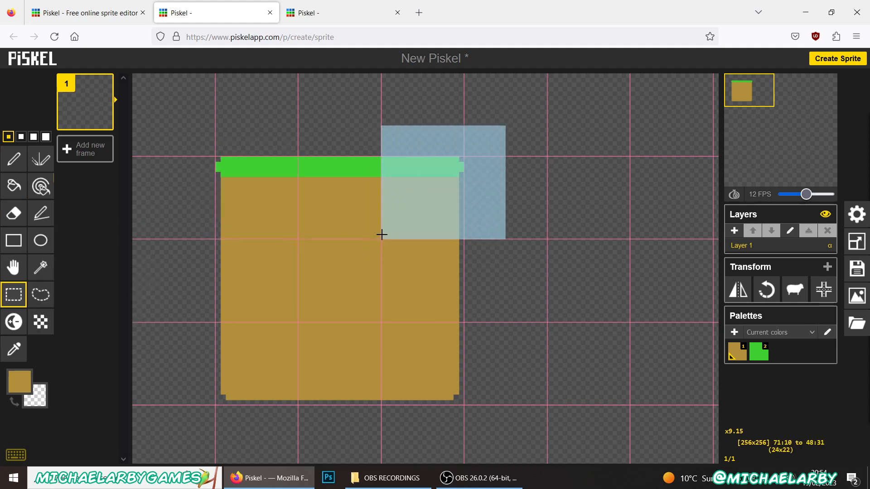
pyautogui.click(310, 143)
pyautogui.moveTo(301, 142); pyautogui.dragTo(380, 238)
# Compare the example level with the individual tiles in the finished tileset, and return to the new sprite
pyautogui.click(319, 20)
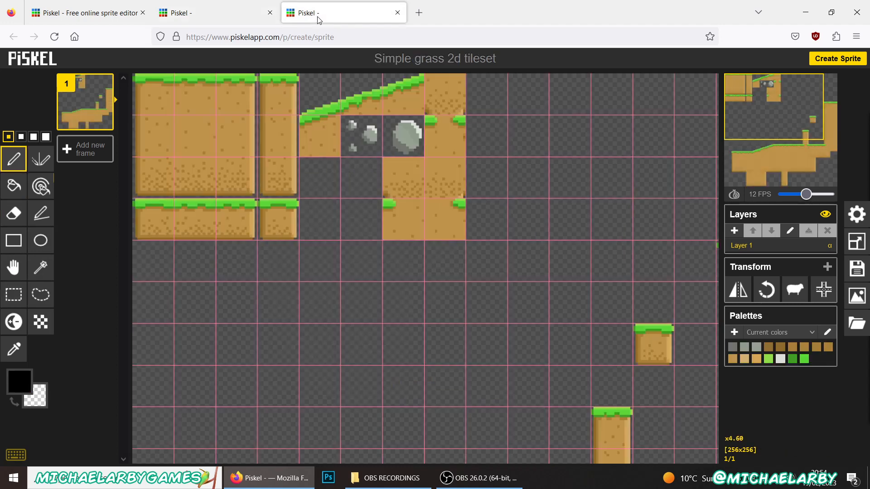
pyautogui.moveTo(757, 113); pyautogui.dragTo(755, 166)
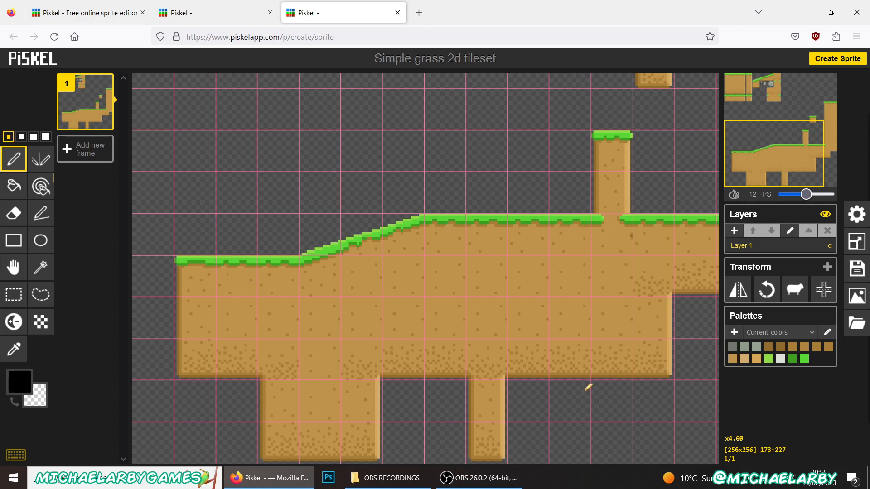
pyautogui.moveTo(776, 175); pyautogui.dragTo(776, 127)
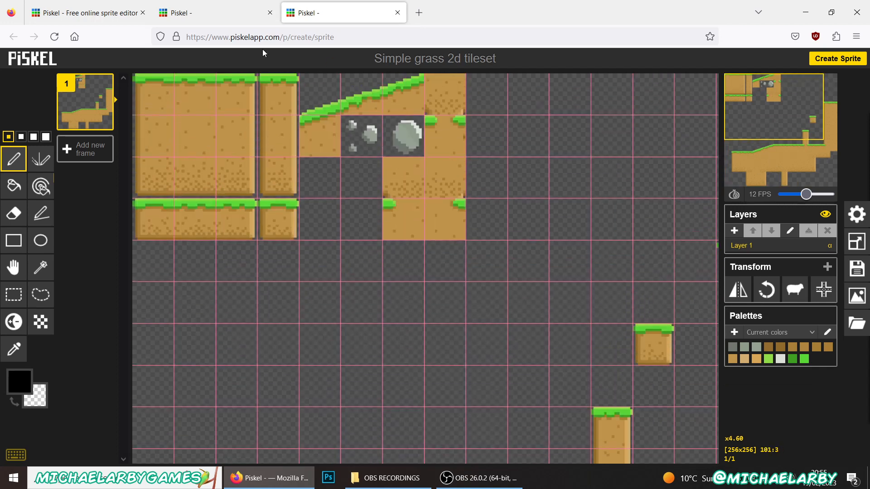
pyautogui.click(221, 18)
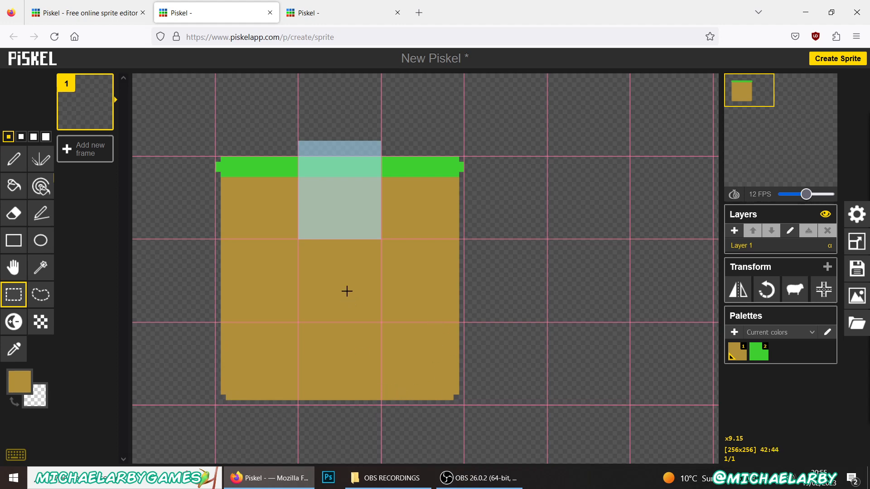
# In the finished tileset, mark the inner dirt area beneath the raised ground with a rectangular selection and clear it
pyautogui.click(333, 14)
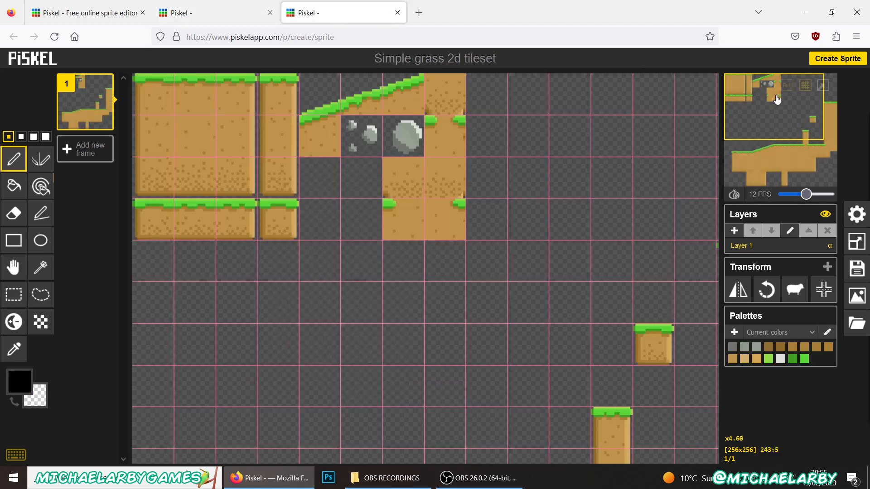
pyautogui.scroll(3, 789, 166)
pyautogui.click(789, 167)
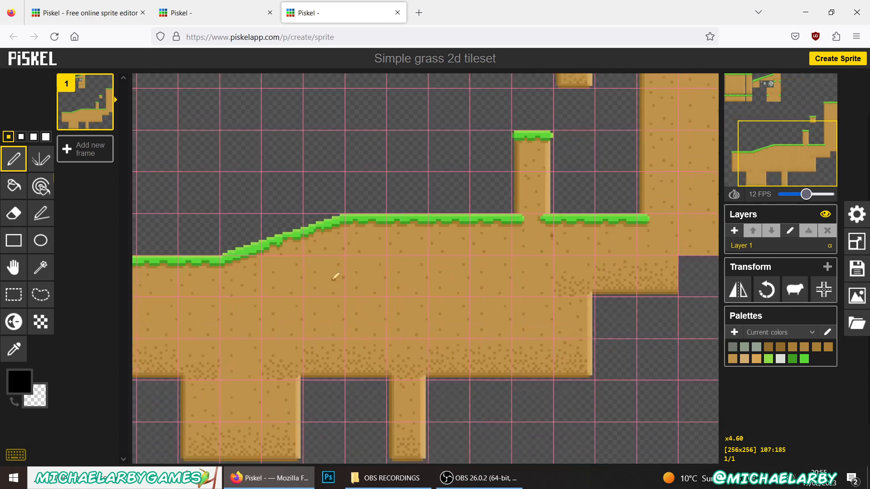
pyautogui.click(13, 295)
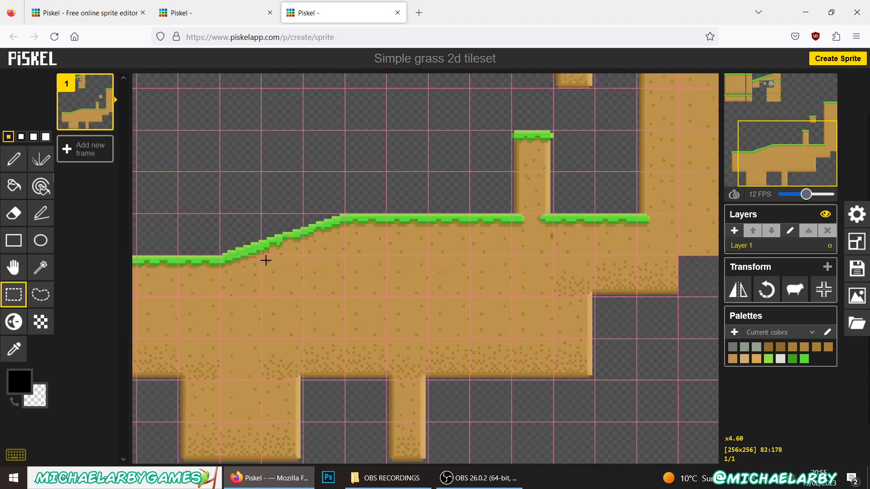
pyautogui.moveTo(266, 261); pyautogui.dragTo(552, 338)
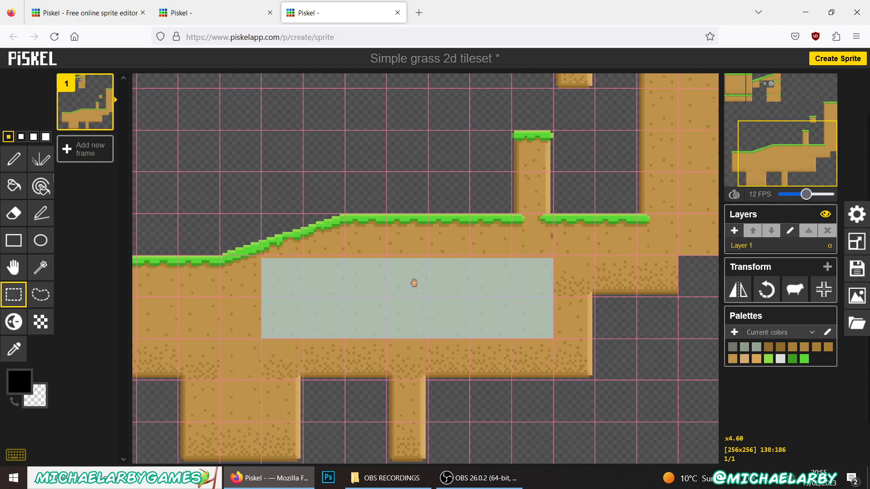
pyautogui.click(403, 240)
# Mark the ground's left-edge tile and the tall dirt wall's left edge with rectangular selections, and clear the selection
pyautogui.moveTo(822, 141); pyautogui.dragTo(809, 141)
pyautogui.moveTo(180, 300); pyautogui.dragTo(215, 339)
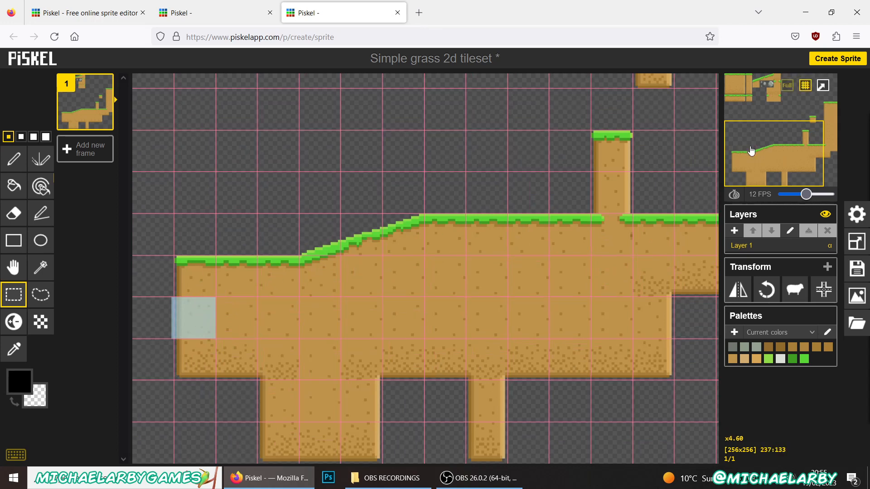
pyautogui.moveTo(752, 151); pyautogui.dragTo(818, 129)
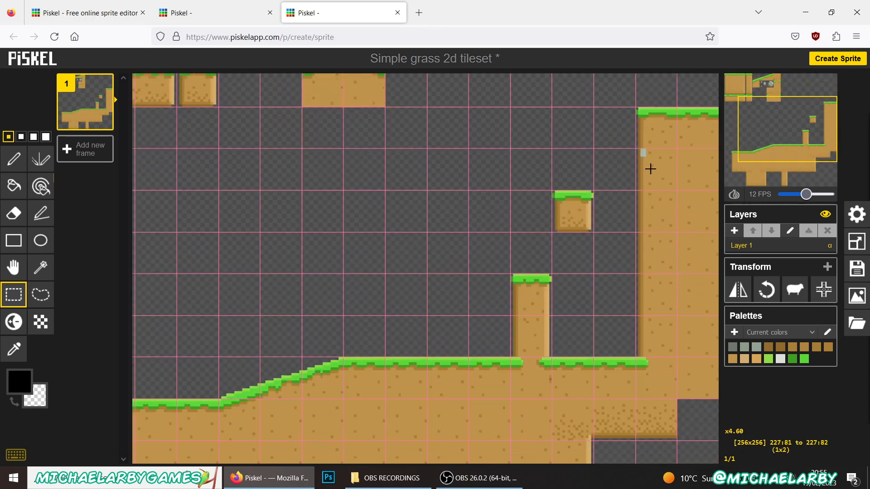
pyautogui.moveTo(642, 150); pyautogui.dragTo(670, 353)
pyautogui.click(627, 282)
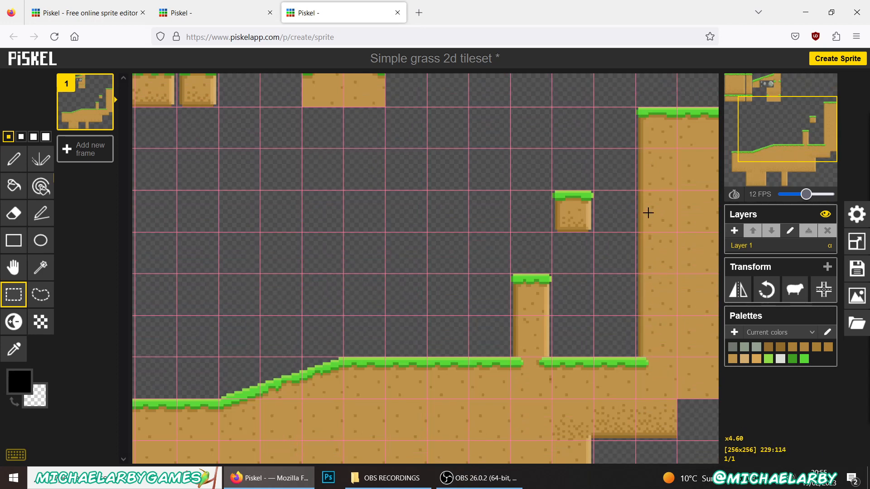
# Mark the dirt mass's bottom-right corner tile and a bottom-edge tile in the finished tileset with rectangular selections, and clear the selection
pyautogui.moveTo(779, 110); pyautogui.dragTo(730, 106)
pyautogui.moveTo(136, 154); pyautogui.dragTo(191, 189)
pyautogui.moveTo(776, 136); pyautogui.dragTo(787, 186)
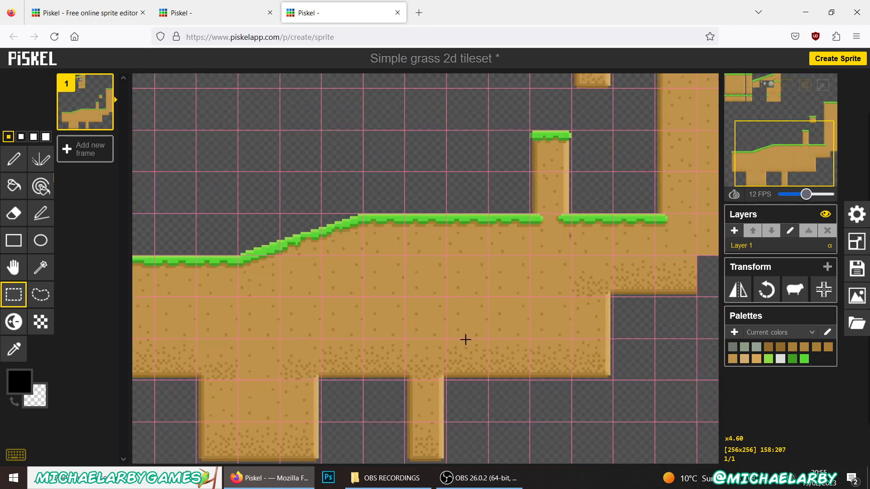
pyautogui.moveTo(447, 378); pyautogui.dragTo(572, 378)
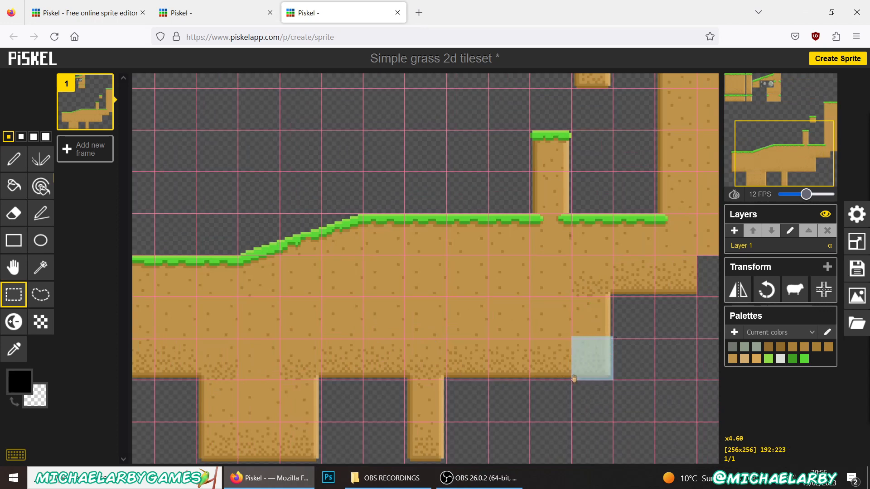
pyautogui.click(503, 369)
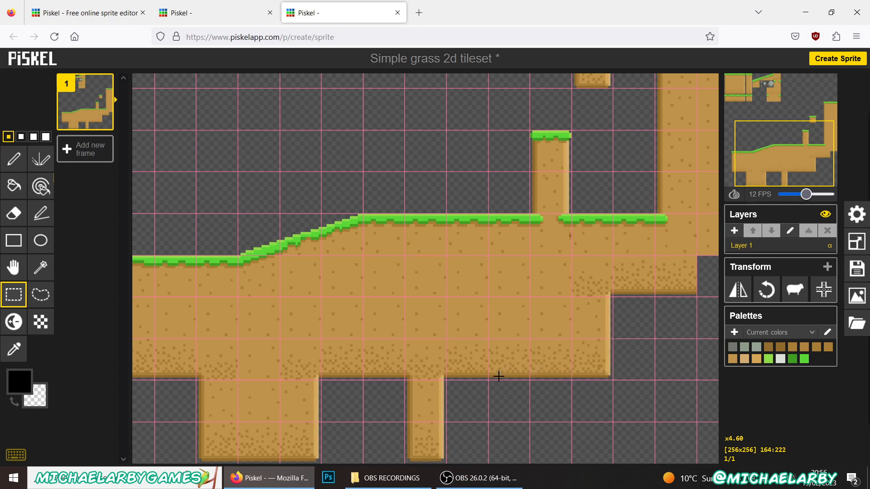
pyautogui.click(789, 165)
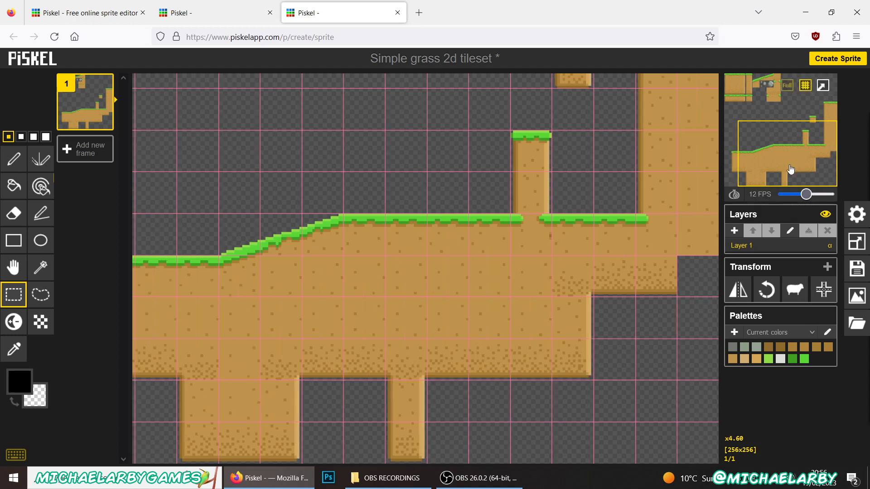
pyautogui.moveTo(513, 379); pyautogui.dragTo(550, 341)
pyautogui.click(507, 368)
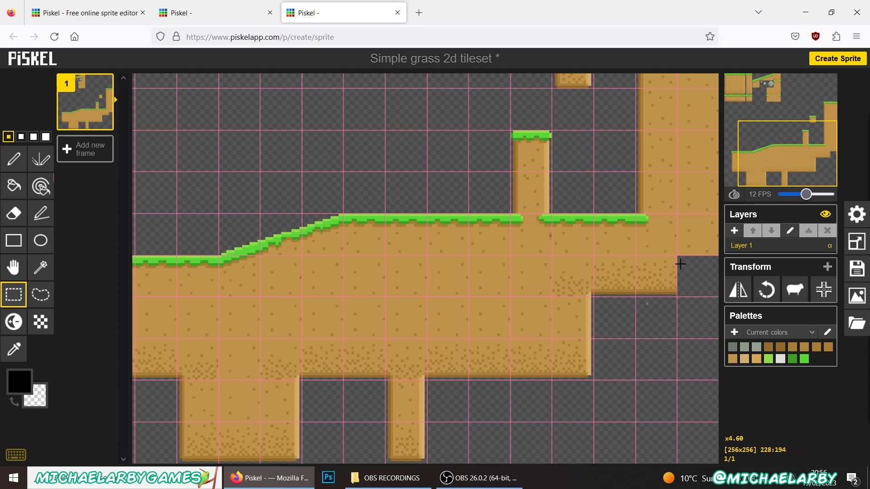
# Compare the new sprite with the finished tileset, sample the tileset's plain dirt colour there, and return to the new sprite
pyautogui.click(204, 20)
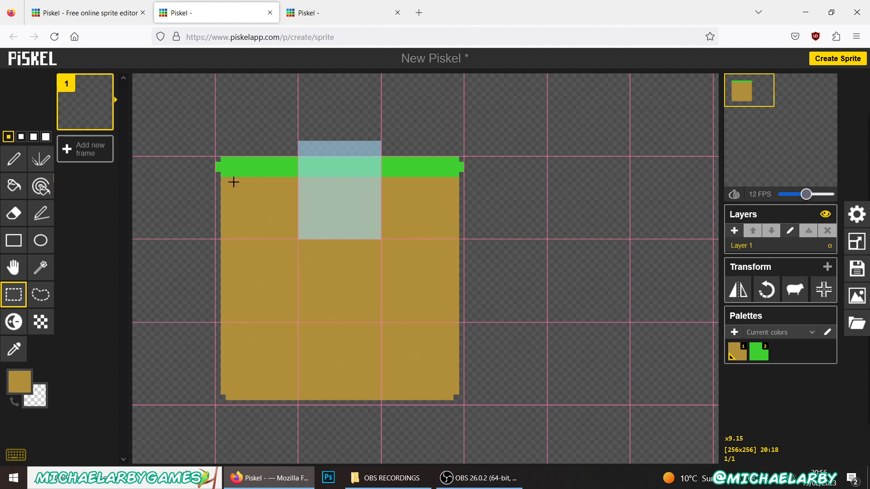
pyautogui.click(326, 12)
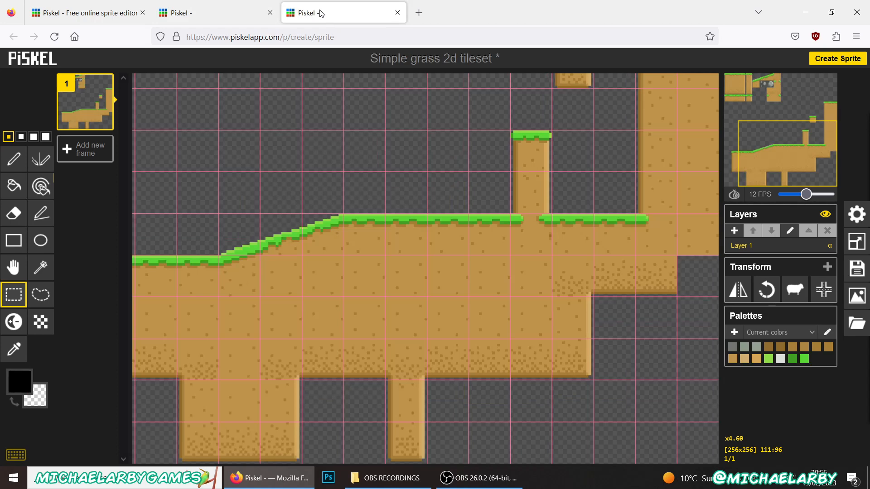
pyautogui.click(193, 13)
pyautogui.click(338, 15)
pyautogui.click(14, 349)
pyautogui.click(282, 305)
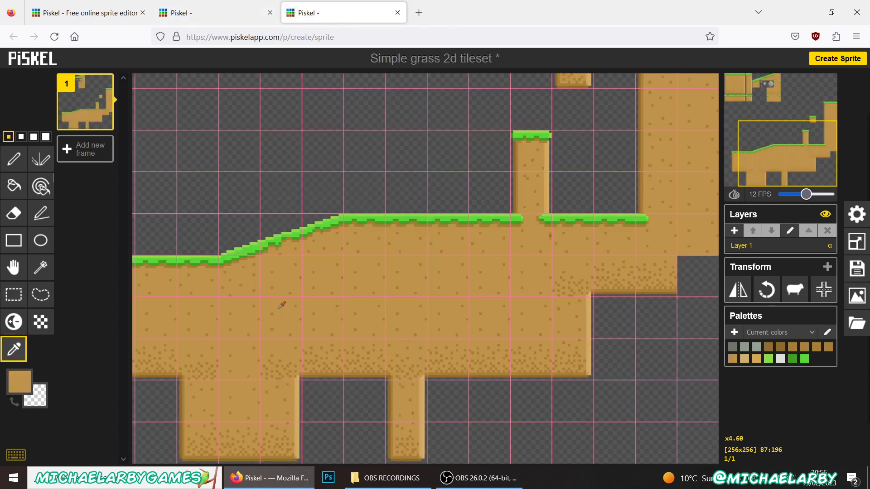
pyautogui.click(213, 14)
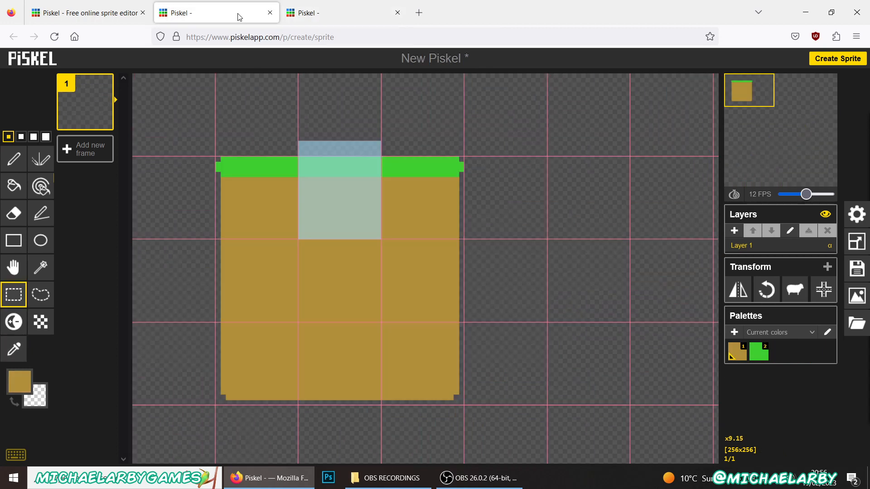
# Shift the dirt colour to the reddish brown #ac7b41 and fill the block's dirt area with it
pyautogui.click(22, 385)
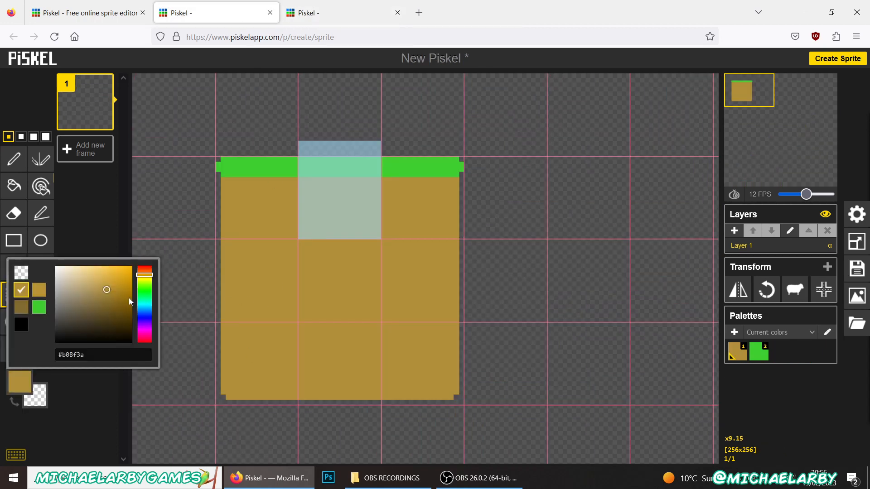
pyautogui.click(14, 186)
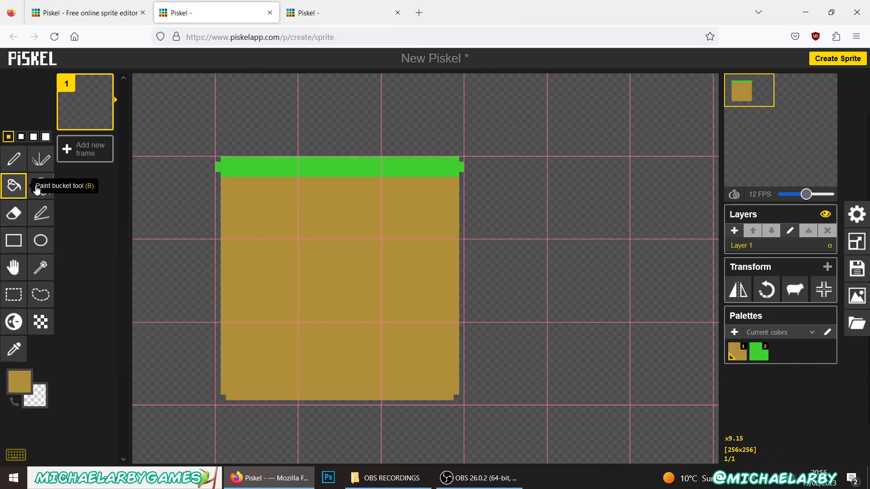
pyautogui.click(356, 16)
pyautogui.click(240, 19)
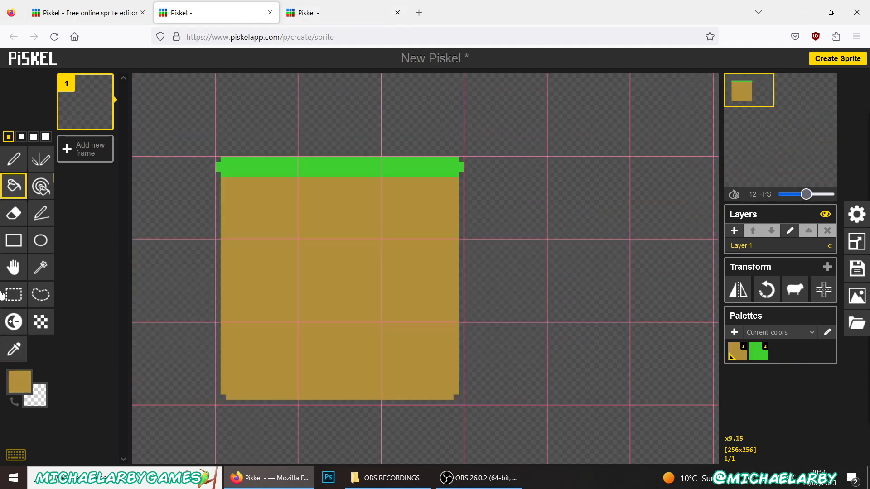
pyautogui.click(25, 398)
pyautogui.click(145, 278)
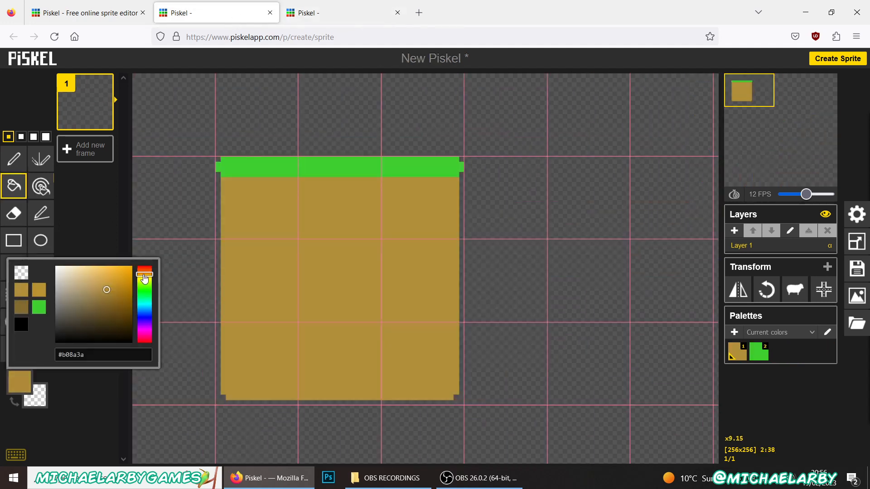
pyautogui.moveTo(146, 280); pyautogui.dragTo(152, 276)
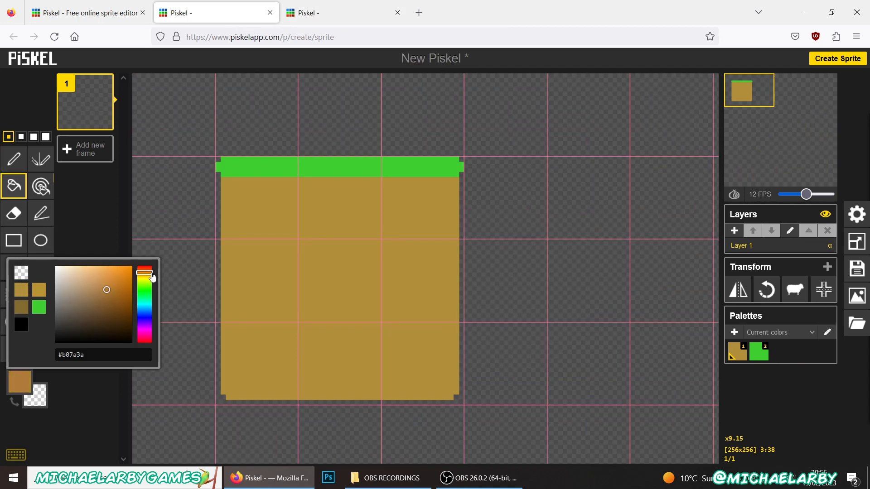
pyautogui.click(103, 291)
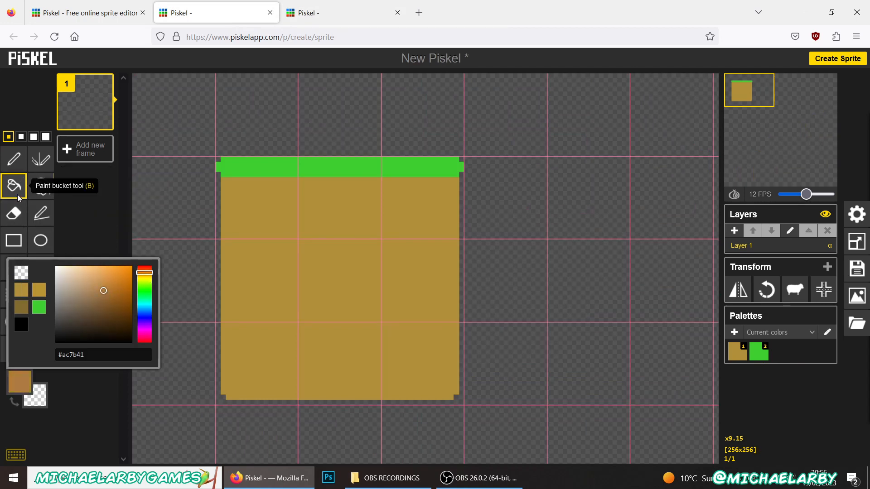
pyautogui.click(305, 300)
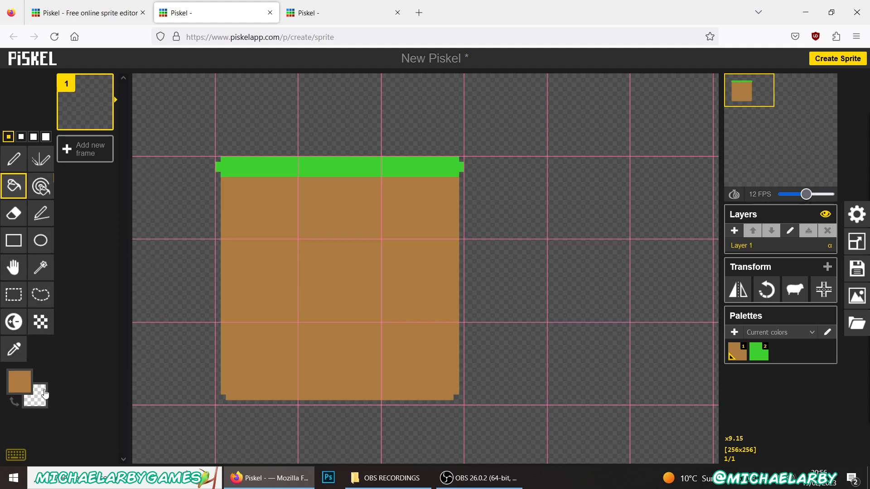
# Lighten the brown to #b9884d and refill the block's dirt area with it
pyautogui.click(19, 381)
pyautogui.click(101, 288)
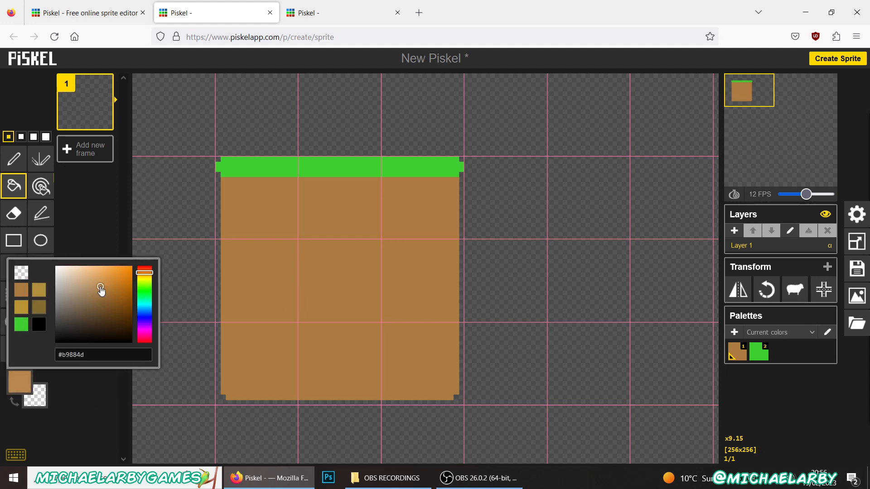
pyautogui.click(321, 258)
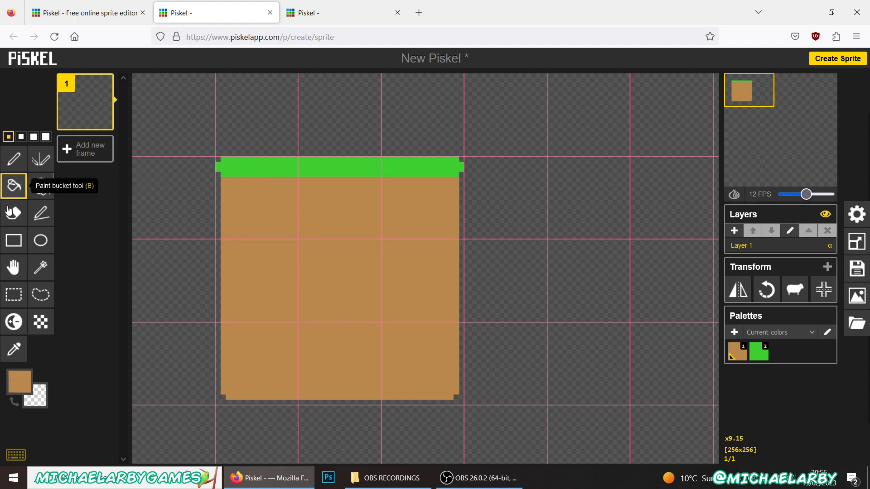
# Sample the grass green, darken it to #2ca620, and draw a straight shadow line along the grass strip's lower edge with the Stroke tool
pyautogui.click(13, 349)
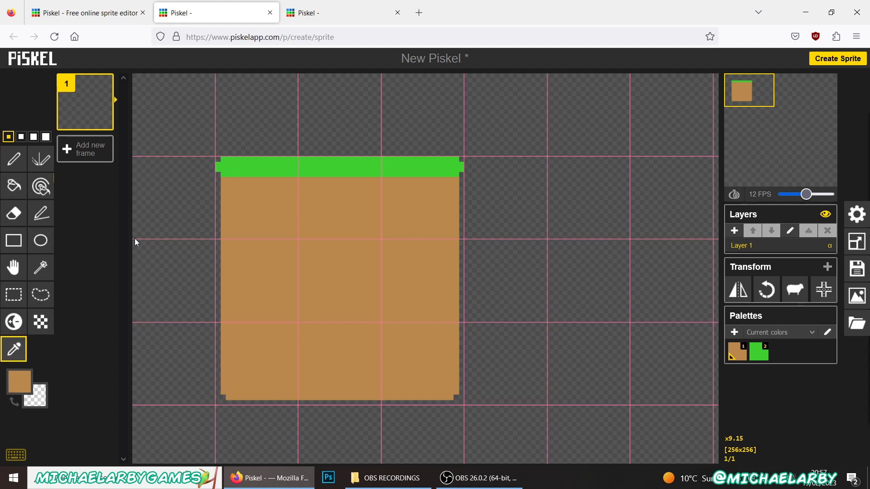
pyautogui.click(252, 166)
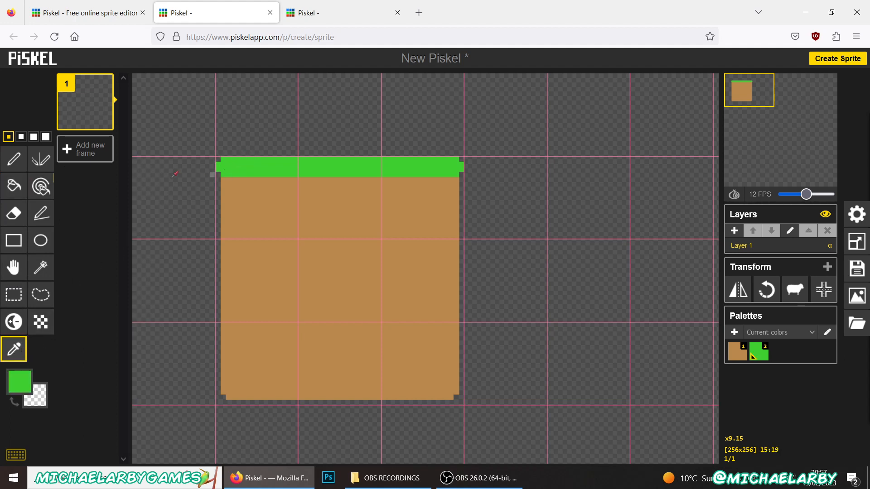
pyautogui.click(19, 382)
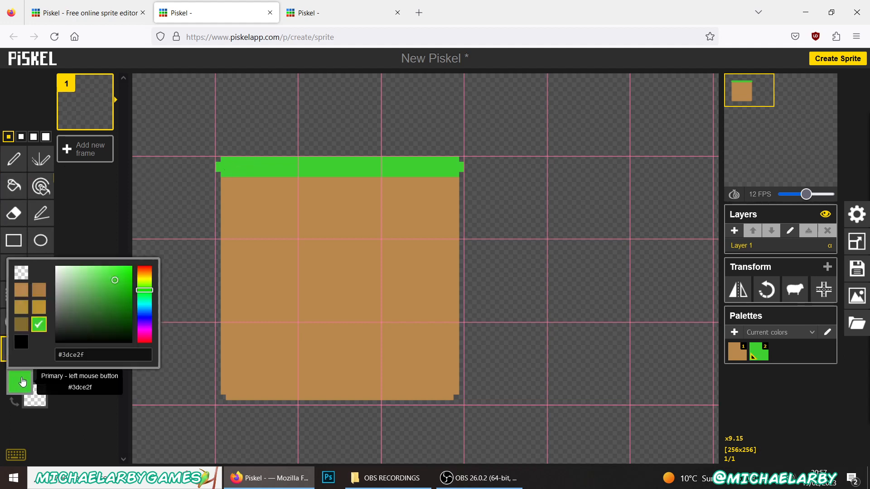
pyautogui.click(115, 290)
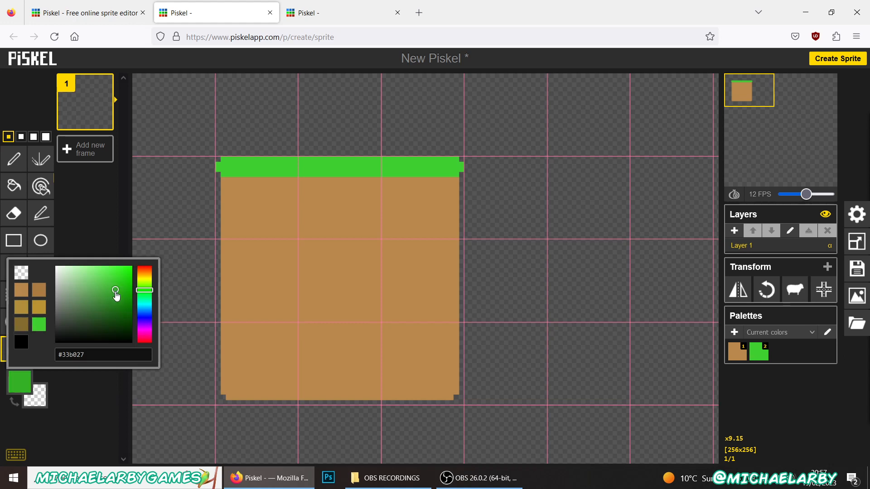
pyautogui.click(118, 294)
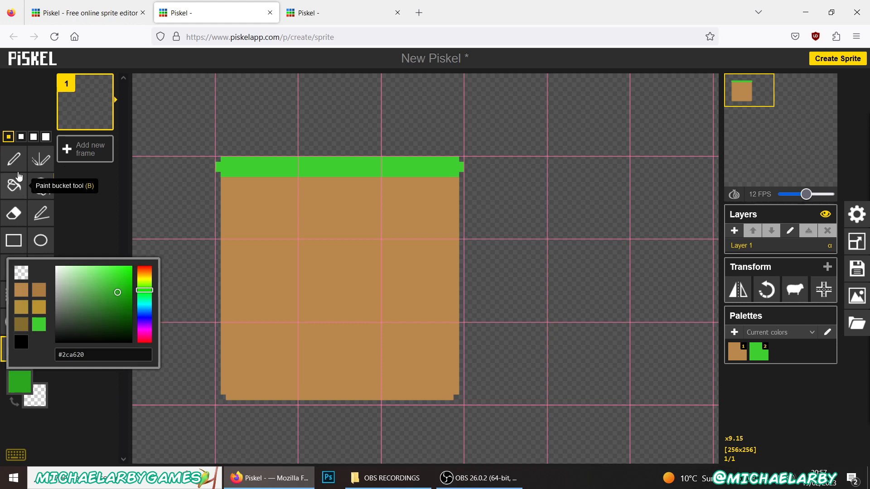
pyautogui.click(13, 160)
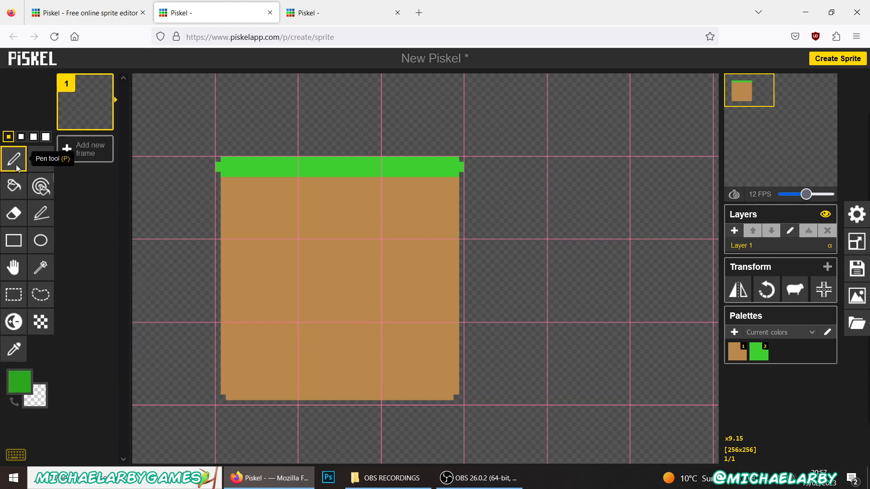
pyautogui.click(42, 218)
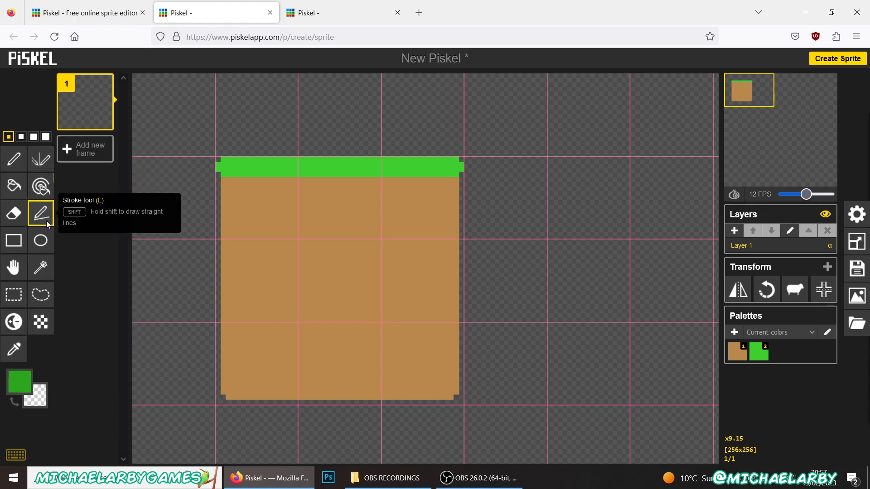
pyautogui.moveTo(233, 168); pyautogui.dragTo(455, 173)
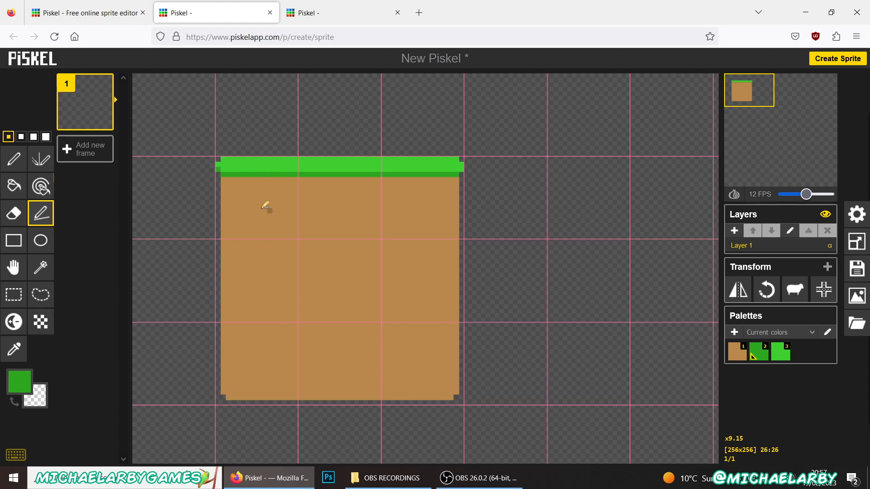
# Draw a straight highlight line along the grass strip's upper edge in the lighter green #49dd3b
pyautogui.click(16, 377)
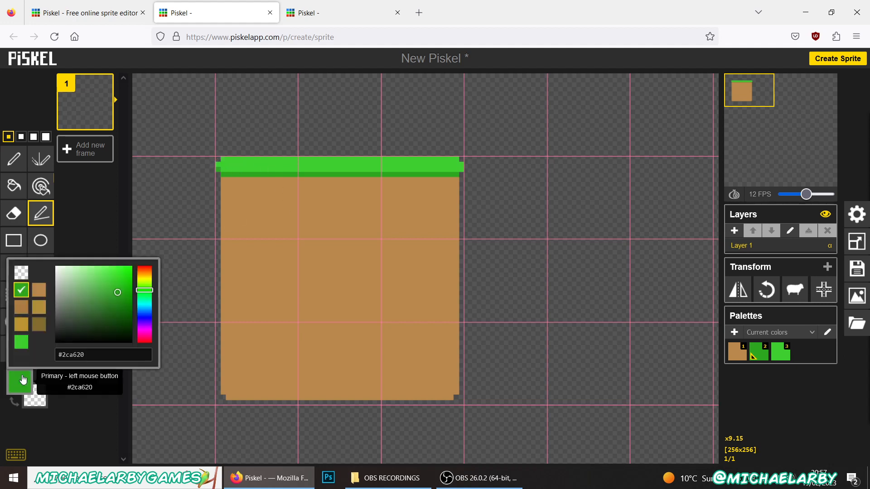
pyautogui.click(112, 276)
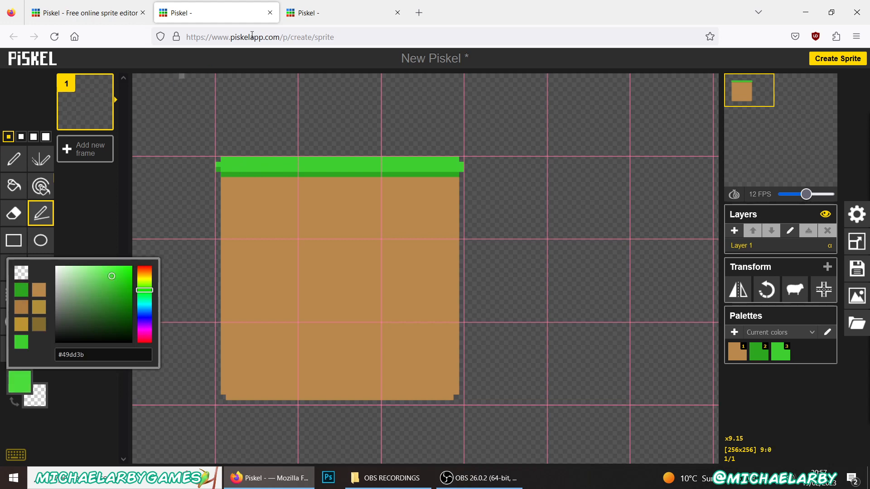
pyautogui.click(71, 227)
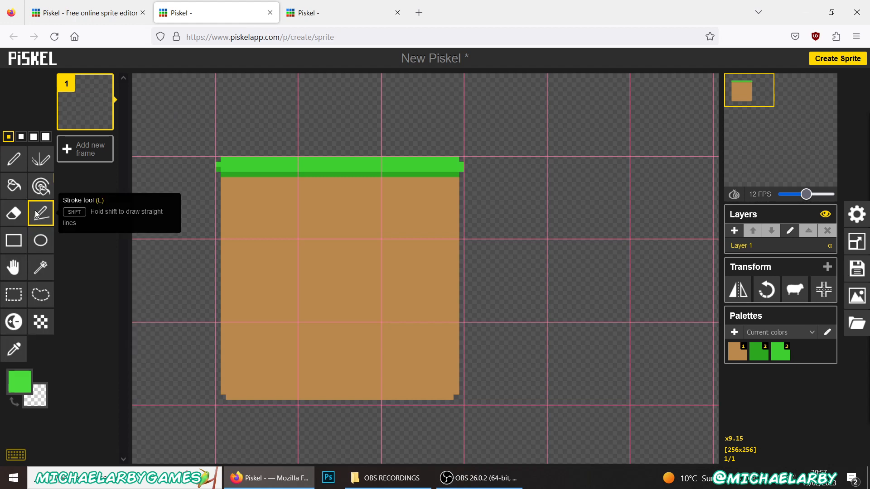
pyautogui.moveTo(223, 158)
pyautogui.mouseDown()
pyautogui.moveTo(365, 170)
pyautogui.moveTo(458, 161)
pyautogui.mouseUp()
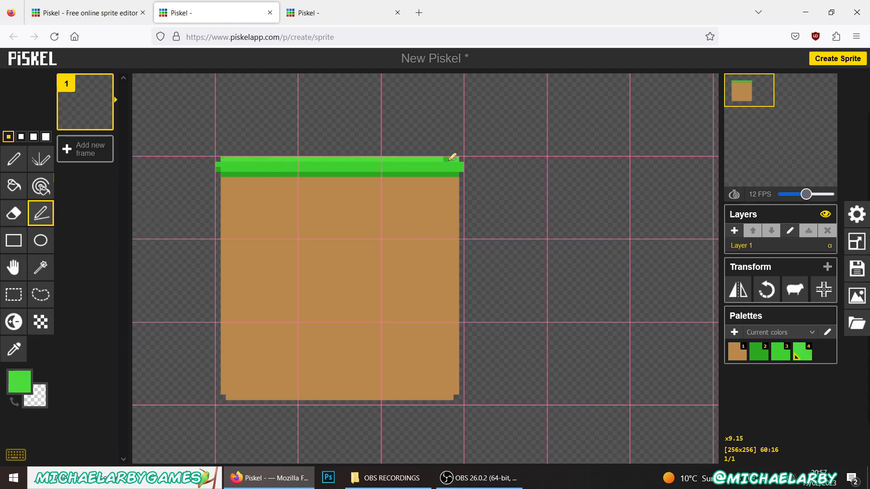
# Brighten the green to #5ce44f and redraw the highlight line along the grass strip's upper edge
pyautogui.click(27, 389)
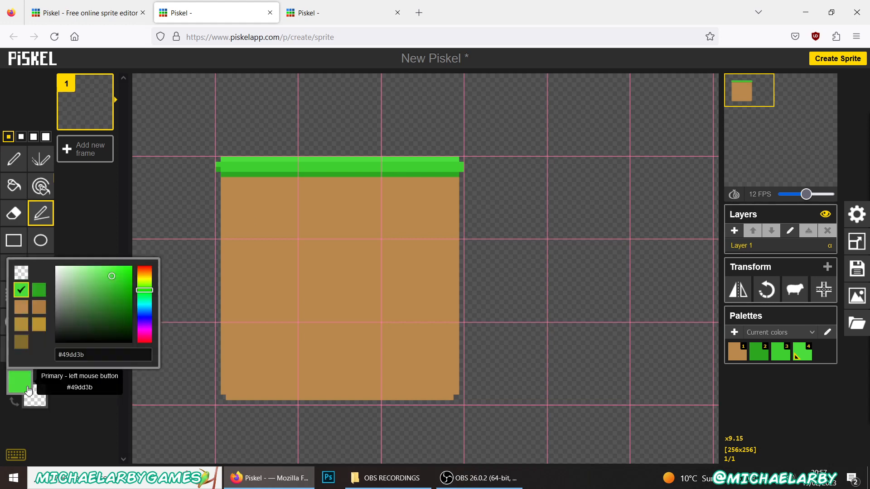
pyautogui.click(106, 274)
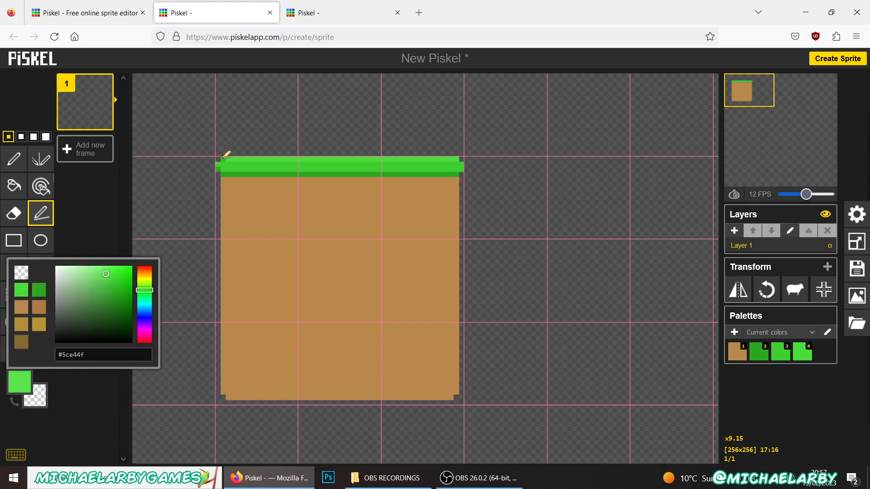
pyautogui.moveTo(224, 159); pyautogui.dragTo(449, 156)
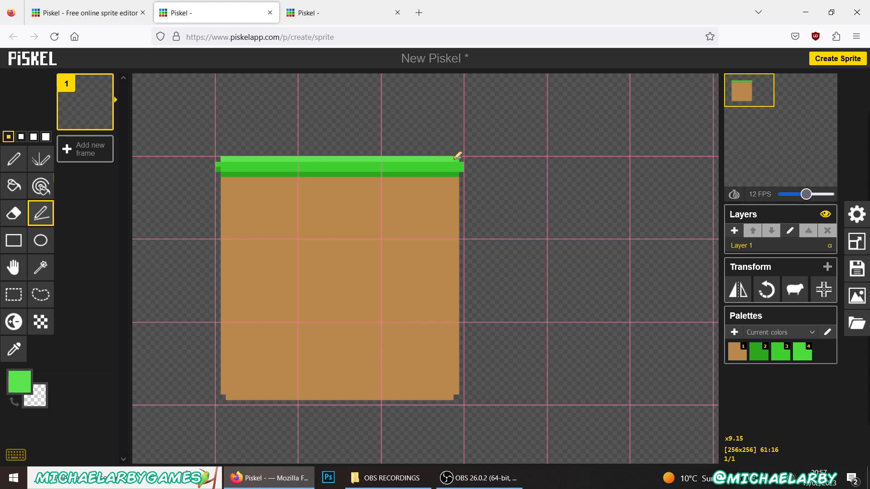
pyautogui.hotkey('ctrl', 'z')
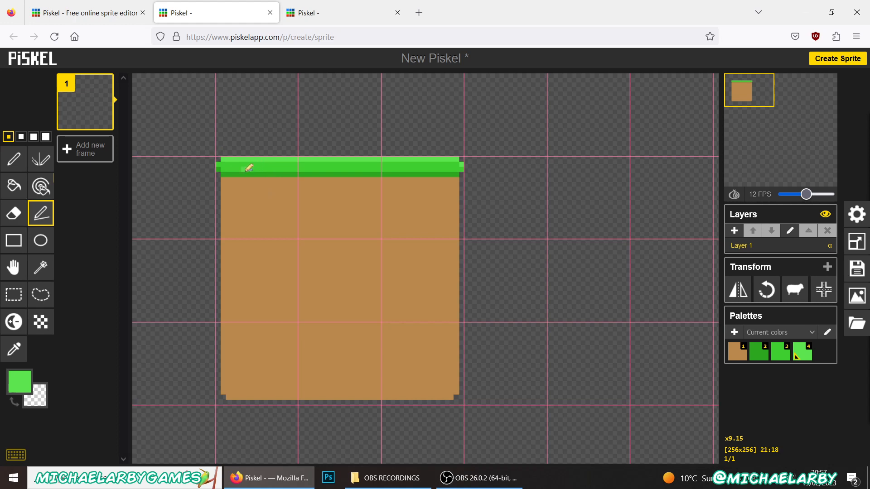
pyautogui.moveTo(245, 170); pyautogui.dragTo(350, 164)
# Sample the dirt brown and cut irregular notches into the dark green shadow line along the grass strip's lower edge with the Pen tool
pyautogui.click(13, 349)
pyautogui.click(272, 207)
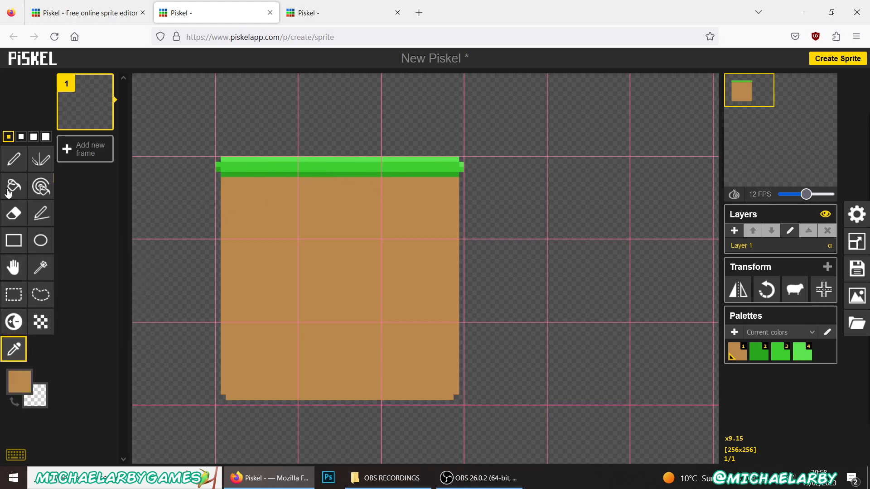
pyautogui.click(15, 159)
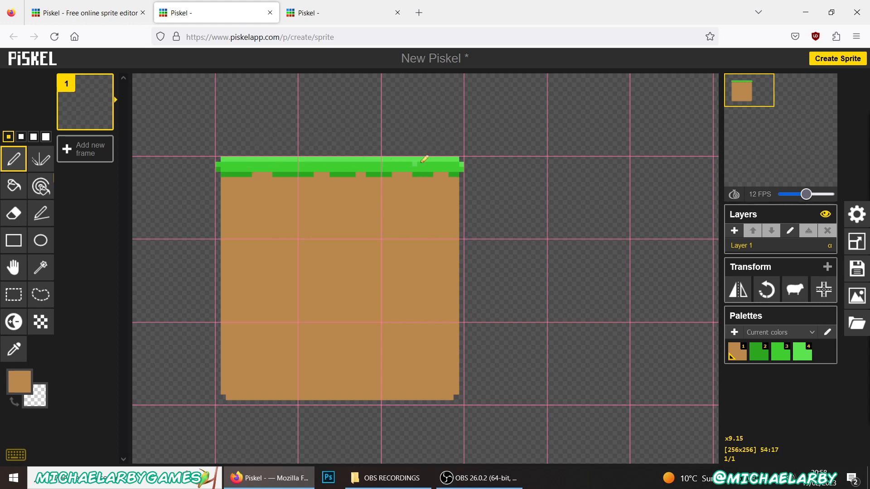
# Sample the dark shadow green and paint a one-pixel shadow into the grass directly above each brown notch
pyautogui.click(14, 349)
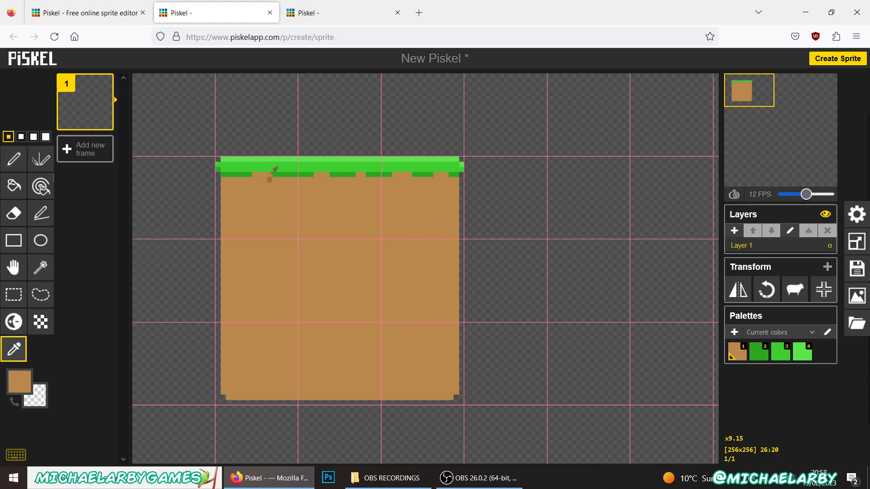
pyautogui.click(244, 175)
pyautogui.click(14, 158)
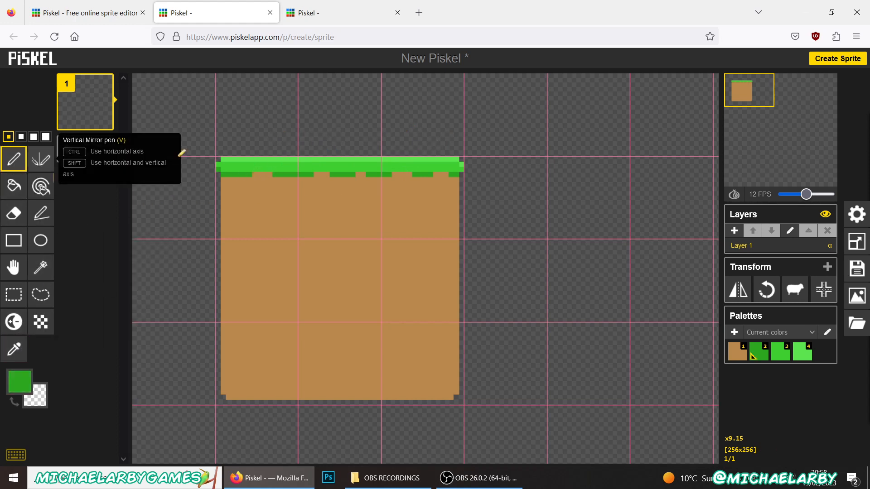
pyautogui.moveTo(256, 168); pyautogui.dragTo(271, 169)
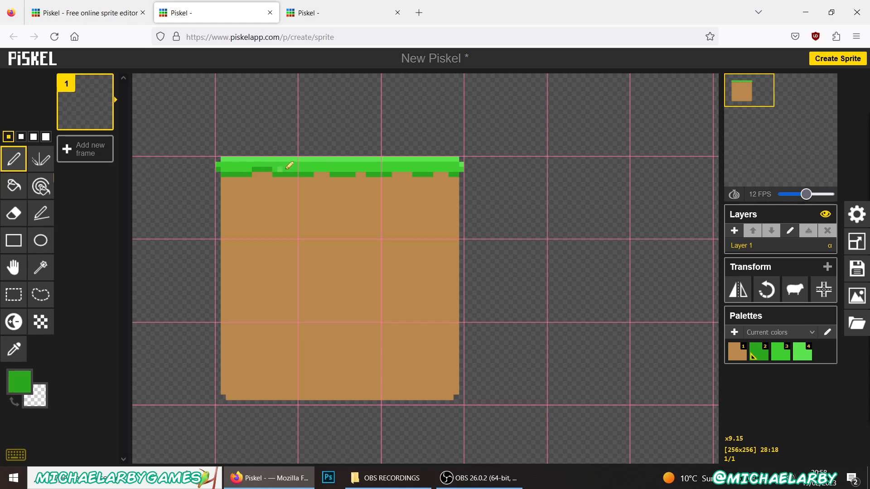
pyautogui.click(326, 170)
pyautogui.moveTo(395, 168); pyautogui.dragTo(447, 168)
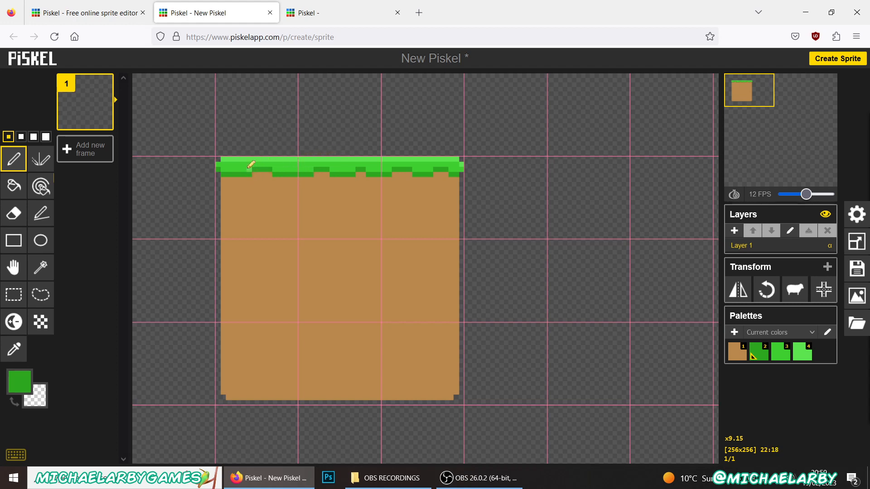
pyautogui.scroll(5, 251, 164)
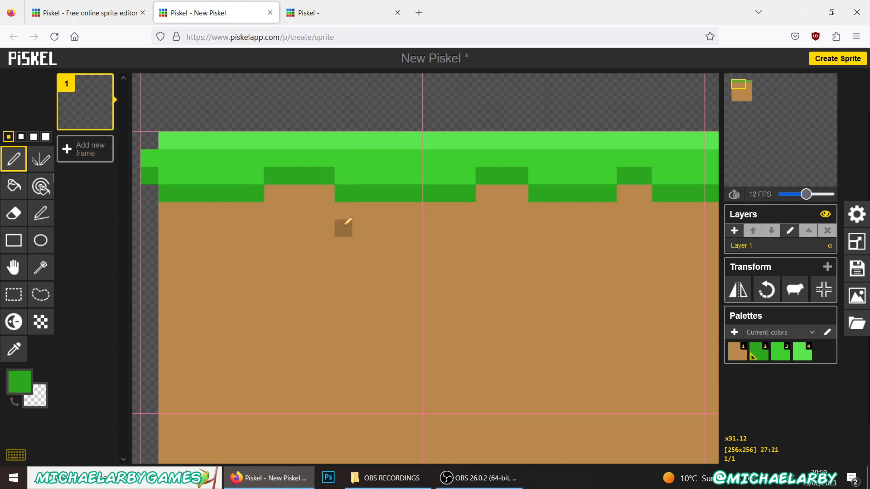
pyautogui.scroll(-10, 347, 222)
pyautogui.scroll(5, 372, 215)
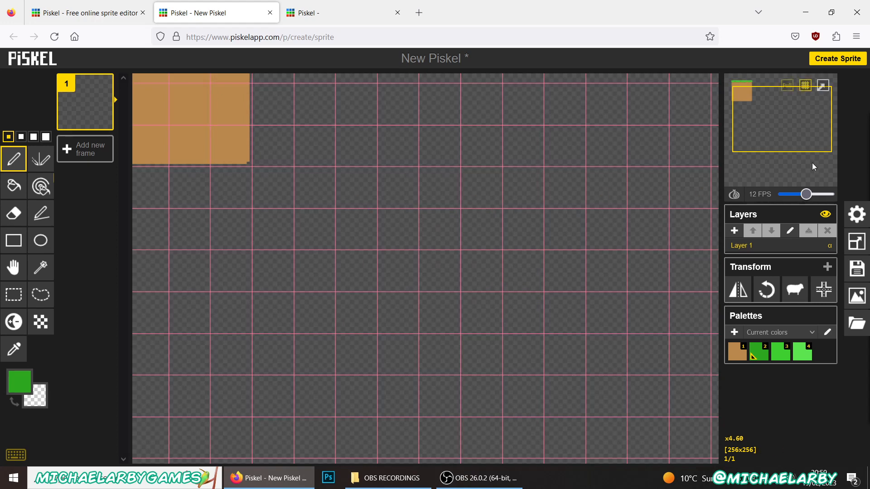
pyautogui.scroll(-1, 547, 164)
pyautogui.scroll(3, 194, 137)
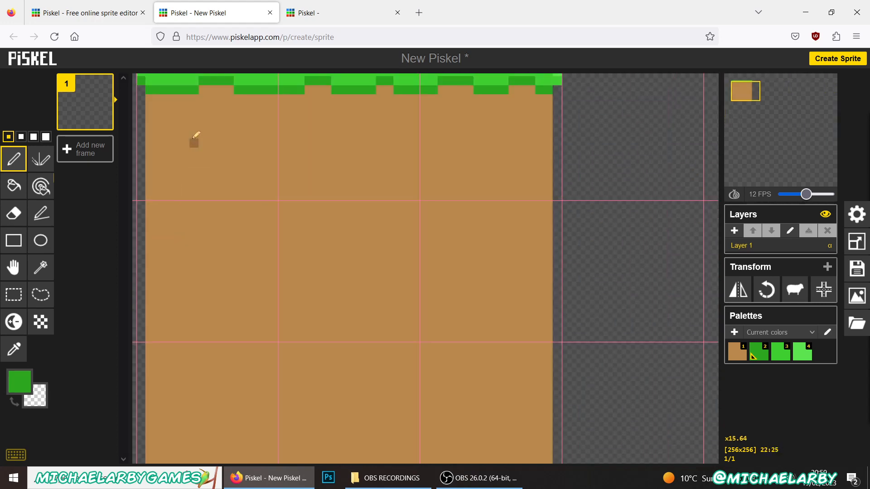
pyautogui.moveTo(751, 92); pyautogui.dragTo(741, 92)
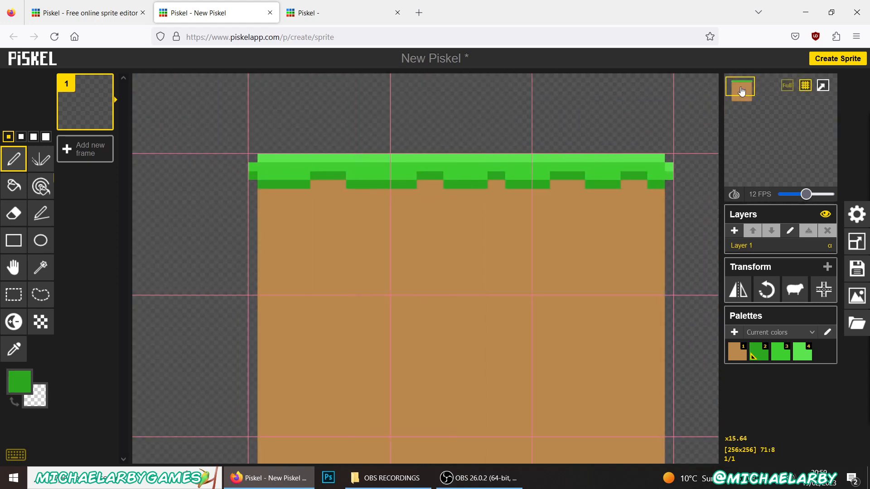
pyautogui.scroll(-7, 463, 229)
pyautogui.scroll(4, 389, 216)
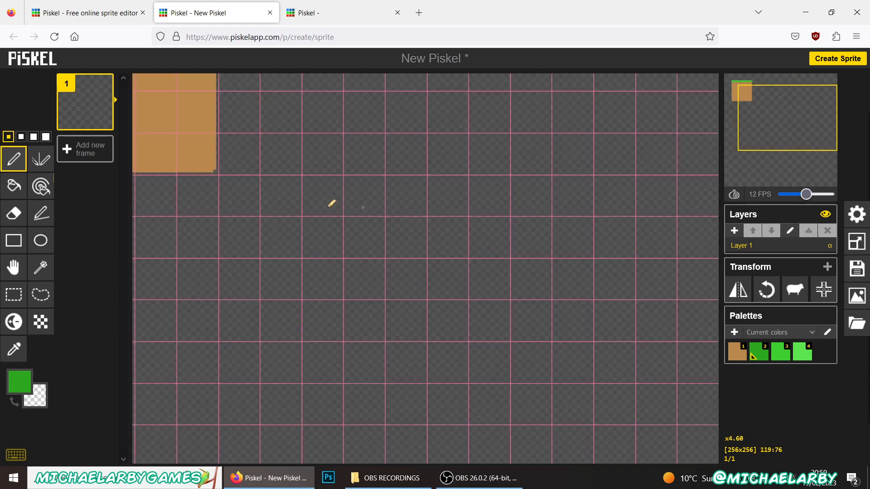
pyautogui.moveTo(811, 107); pyautogui.dragTo(723, 101)
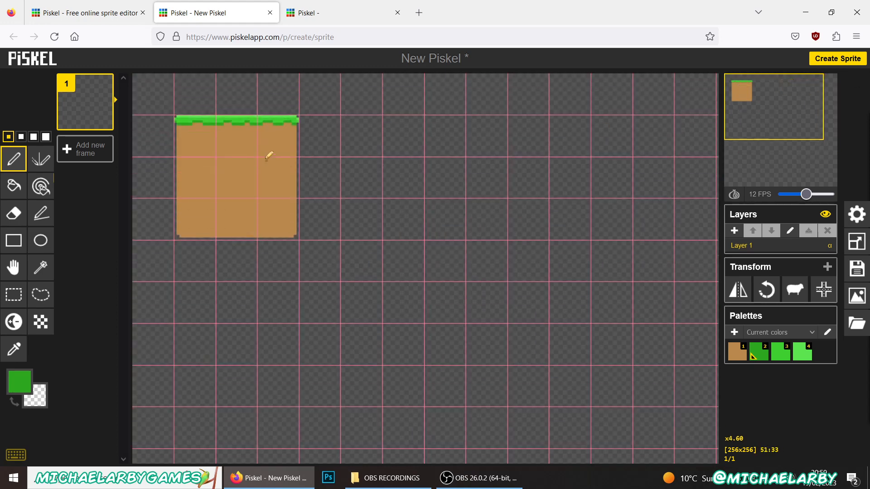
pyautogui.scroll(3, 189, 130)
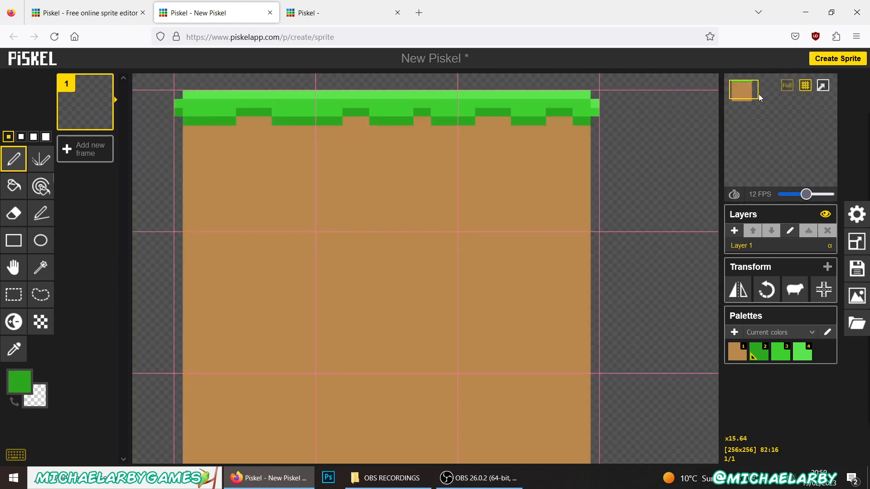
# Sample the dirt brown, darken it to #835926, and draw a straight vertical shadow line down the dirt's left edge with the Stroke tool
pyautogui.moveTo(742, 96); pyautogui.dragTo(735, 97)
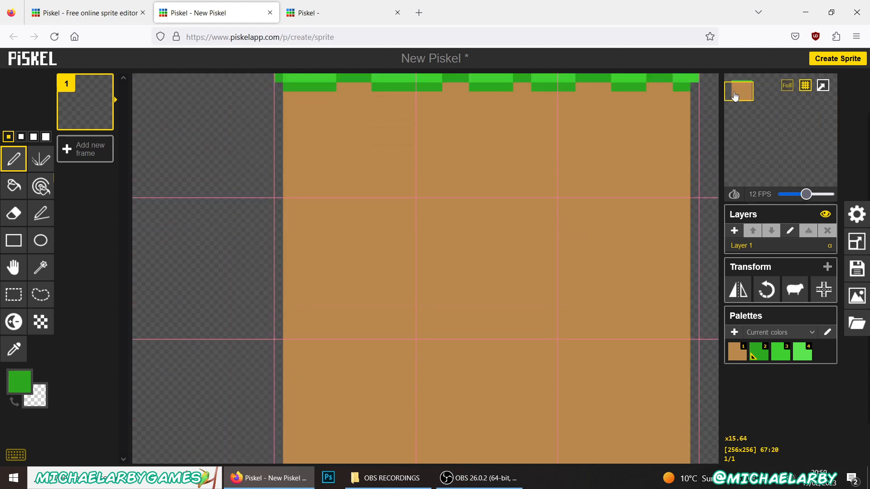
pyautogui.click(41, 213)
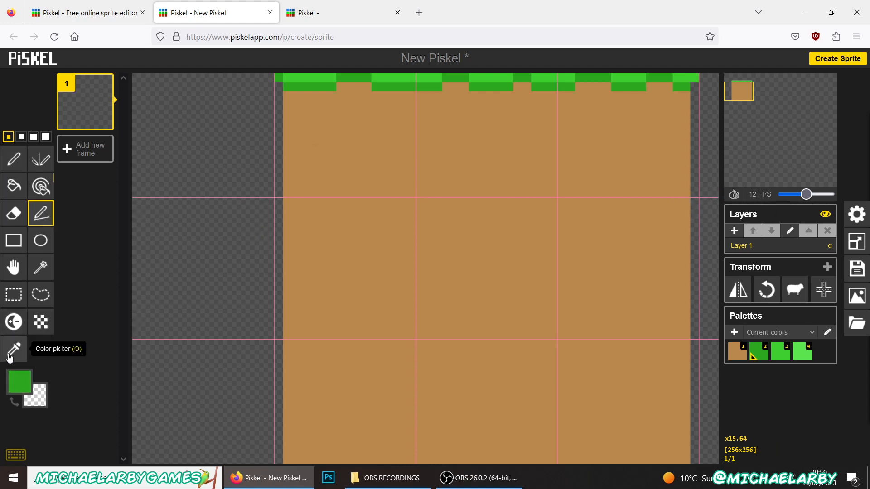
pyautogui.click(10, 358)
pyautogui.click(393, 243)
pyautogui.click(19, 381)
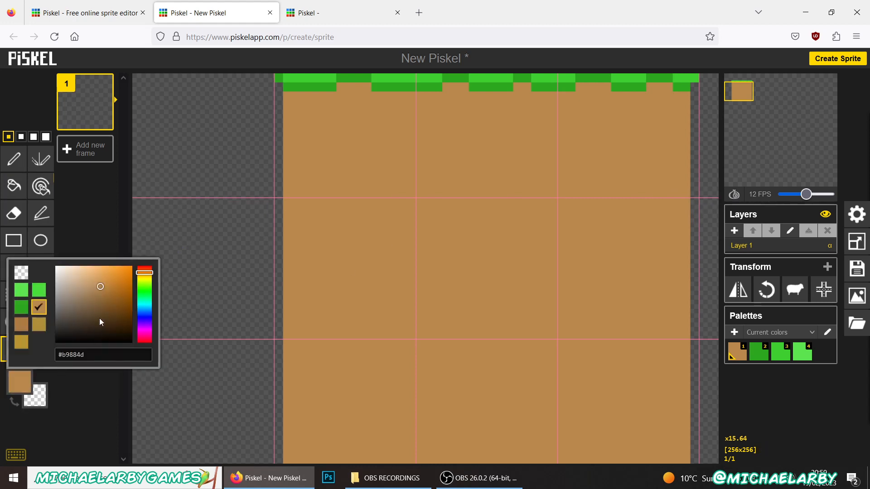
pyautogui.click(110, 304)
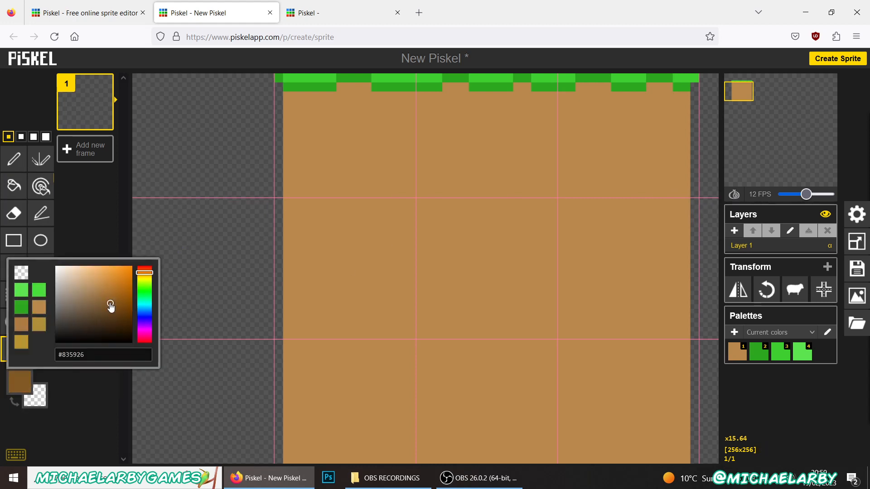
pyautogui.click(41, 213)
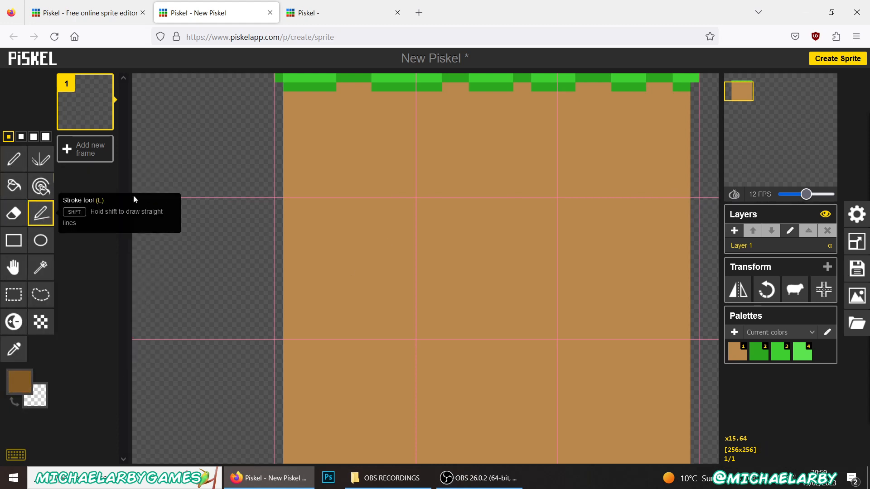
pyautogui.moveTo(290, 93)
pyautogui.mouseDown()
pyautogui.moveTo(298, 171)
pyautogui.moveTo(288, 454)
pyautogui.mouseUp()
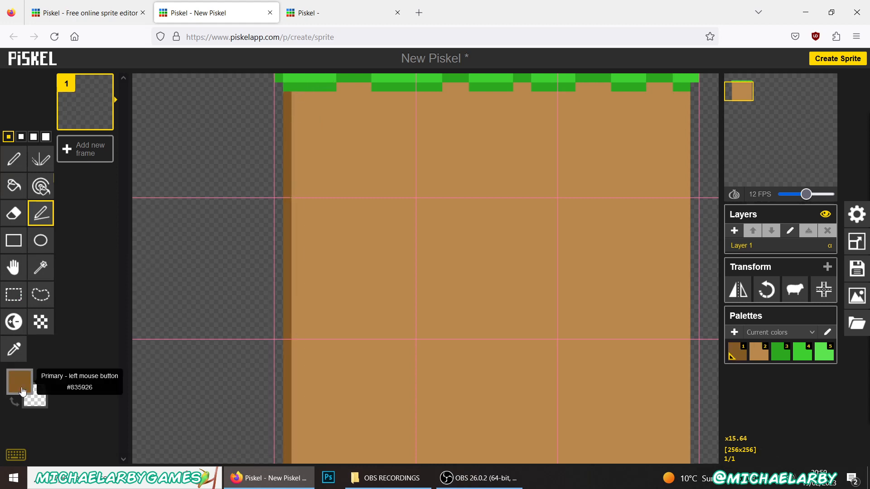
# Lighten the shadow brown to #9d6c31 and redraw the vertical line down the dirt's left edge
pyautogui.click(19, 382)
pyautogui.click(109, 297)
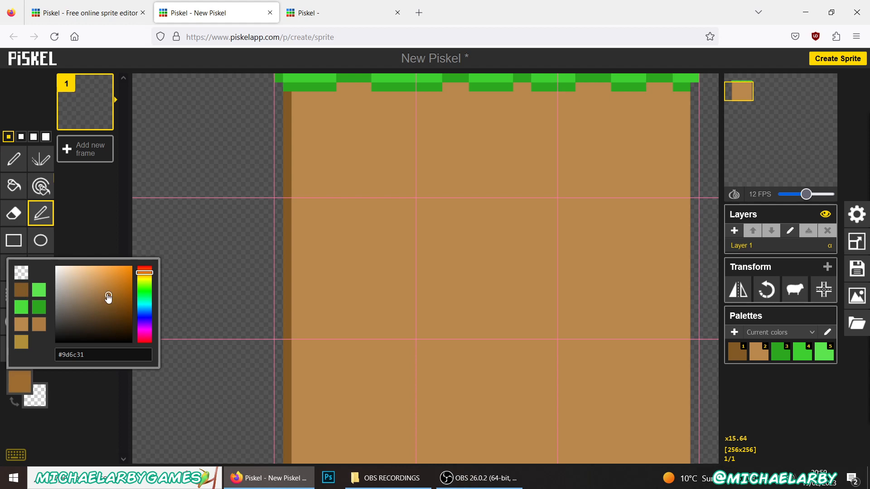
pyautogui.moveTo(289, 94)
pyautogui.mouseDown()
pyautogui.moveTo(297, 334)
pyautogui.moveTo(289, 468)
pyautogui.mouseUp()
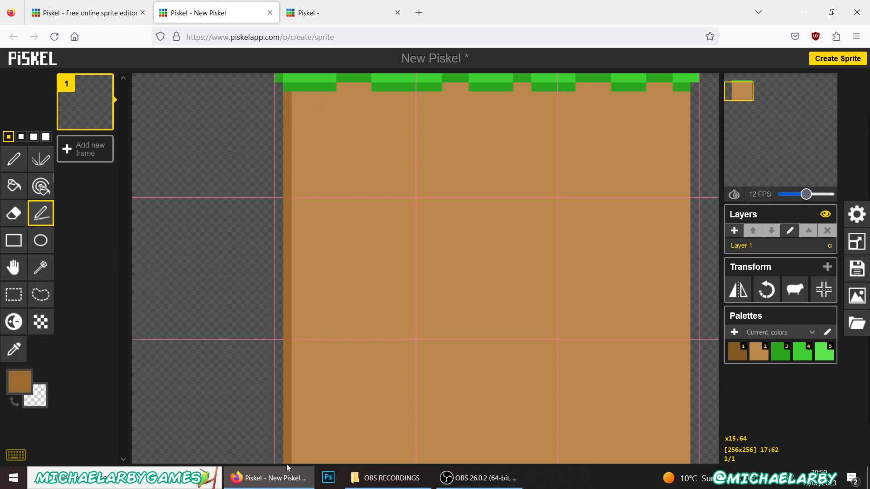
# Draw a straight shadow line in #9d6c31 along the dirt's bottom edge and erase the block's bottom-left corner pixel
pyautogui.moveTo(734, 92); pyautogui.dragTo(734, 102)
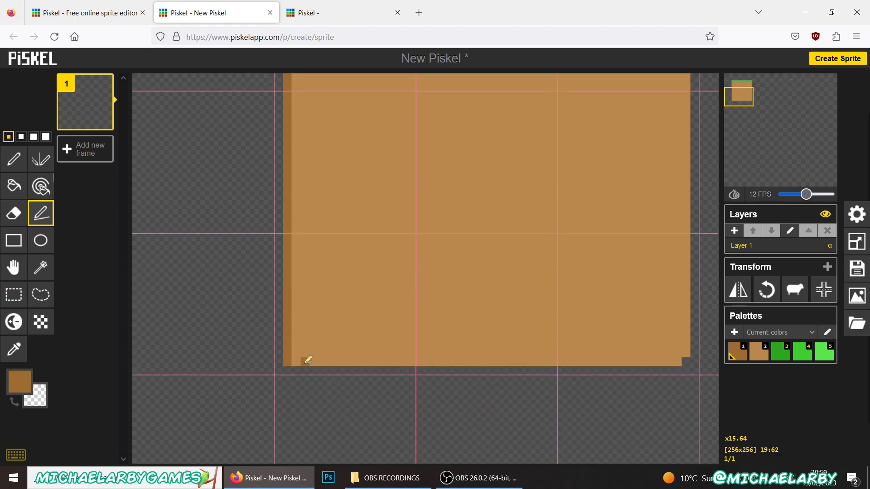
pyautogui.moveTo(295, 361); pyautogui.dragTo(682, 361)
pyautogui.click(14, 212)
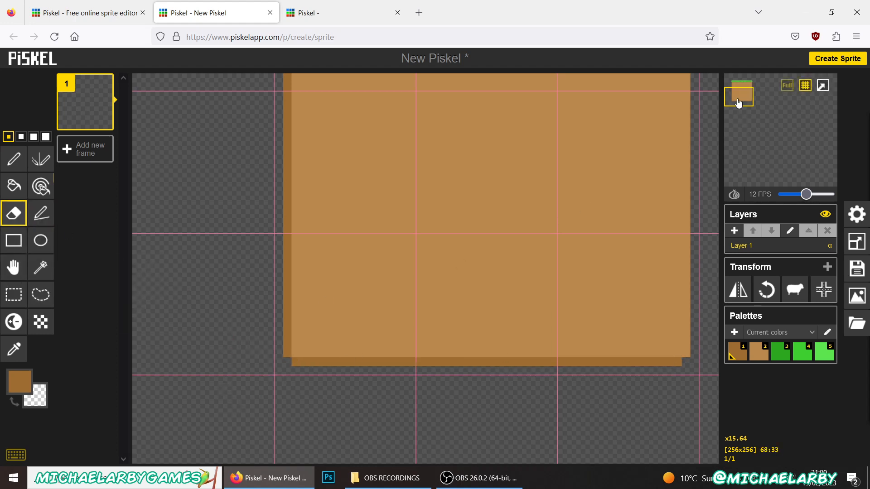
# Set the brown to #b78140 and draw straight inner shading lines just inside the dirt's bottom and left shadow lines, up to the grass
pyautogui.moveTo(739, 102); pyautogui.dragTo(740, 103)
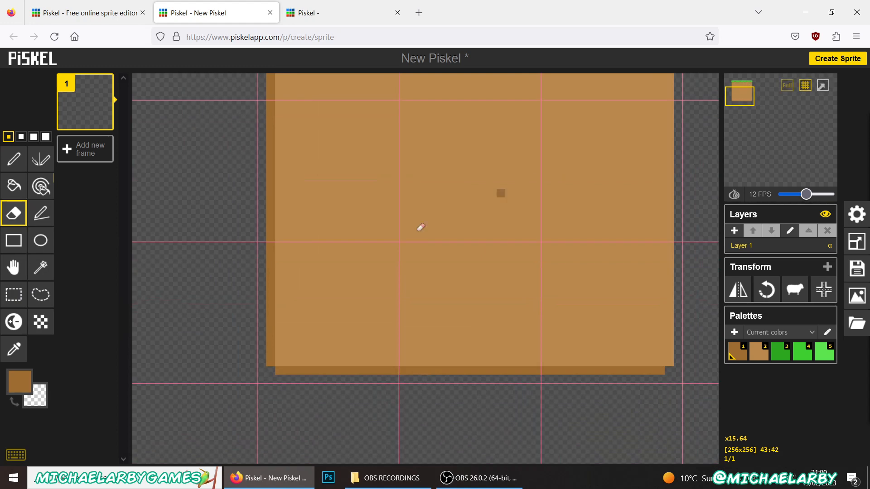
pyautogui.click(23, 389)
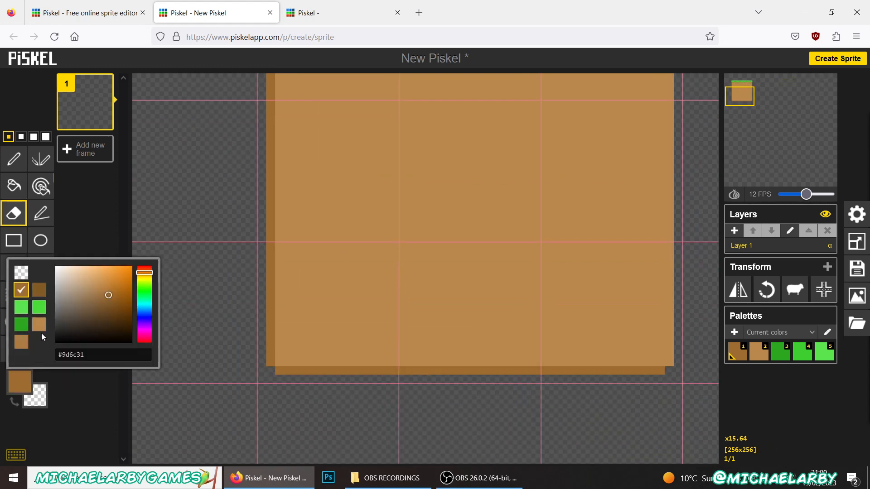
pyautogui.click(106, 288)
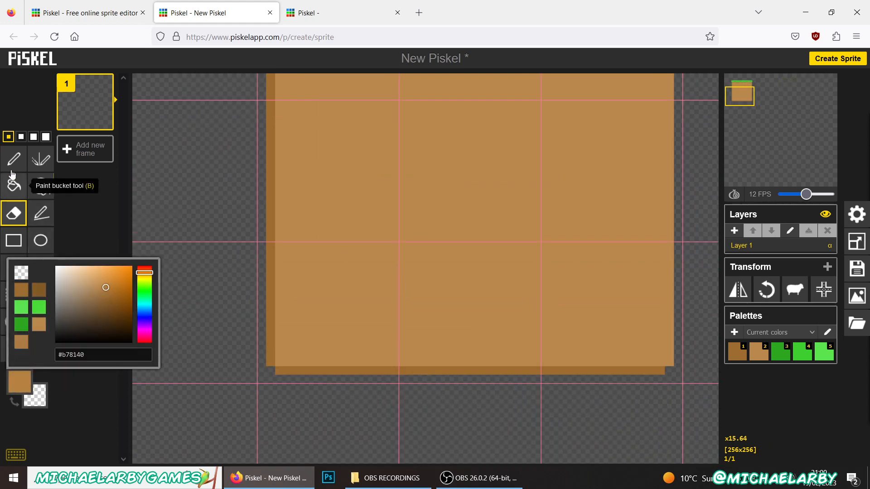
pyautogui.click(41, 213)
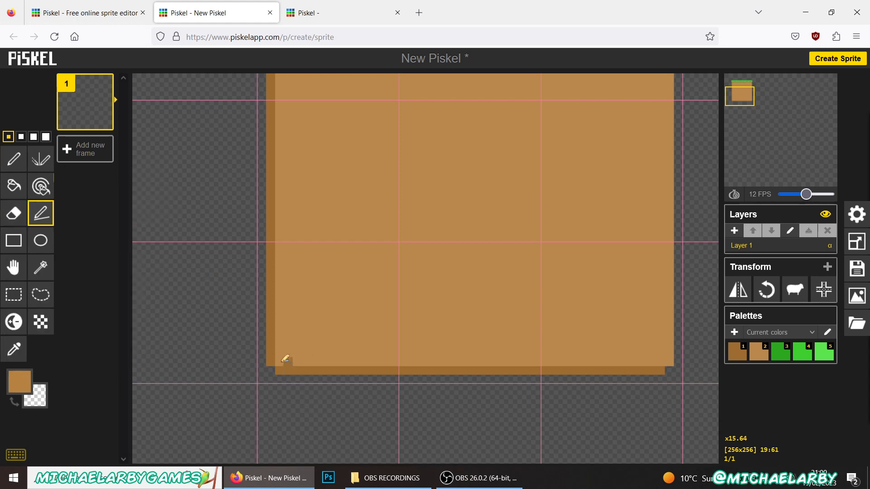
pyautogui.click(660, 361)
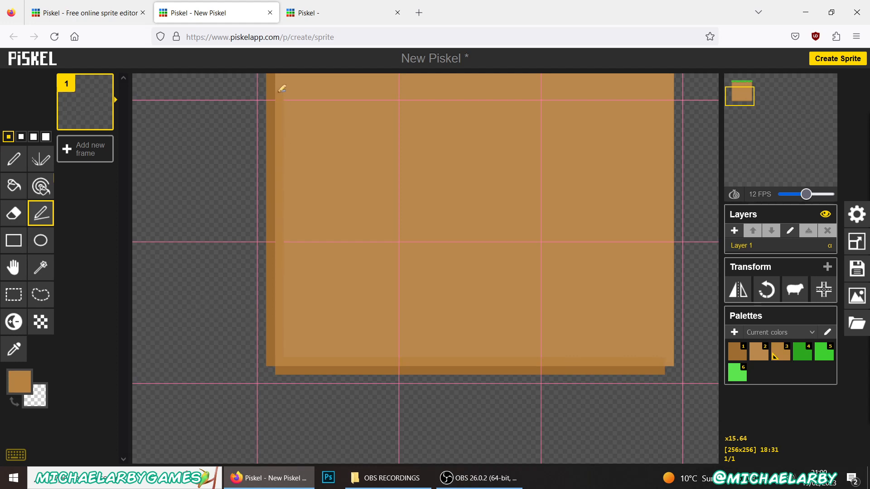
pyautogui.moveTo(739, 97); pyautogui.dragTo(739, 87)
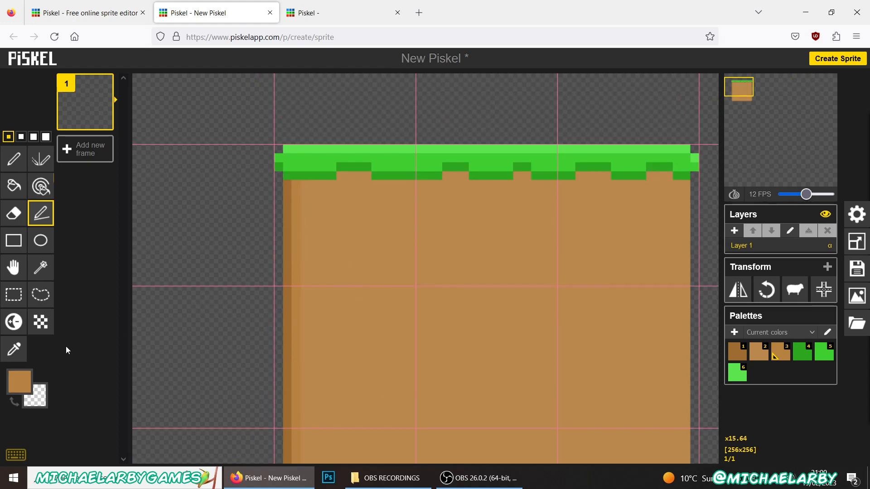
# Sample the dirt brown, lighten it to #e4ae6d, and draw a straight highlight line down the dirt's full right edge with the Stroke tool
pyautogui.click(19, 354)
pyautogui.click(518, 350)
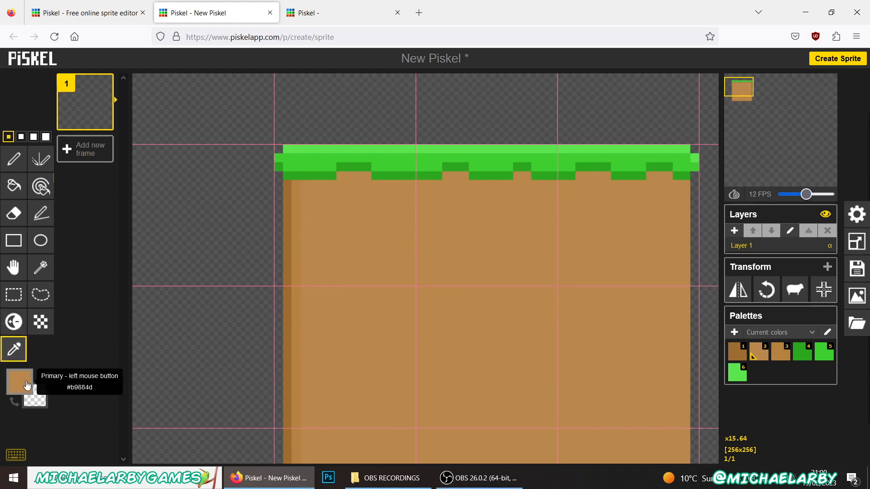
pyautogui.click(20, 382)
pyautogui.click(95, 274)
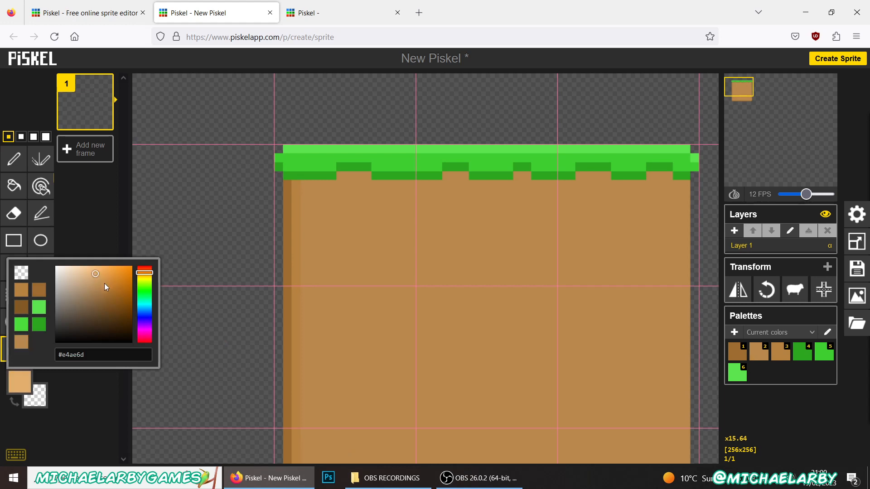
pyautogui.click(52, 214)
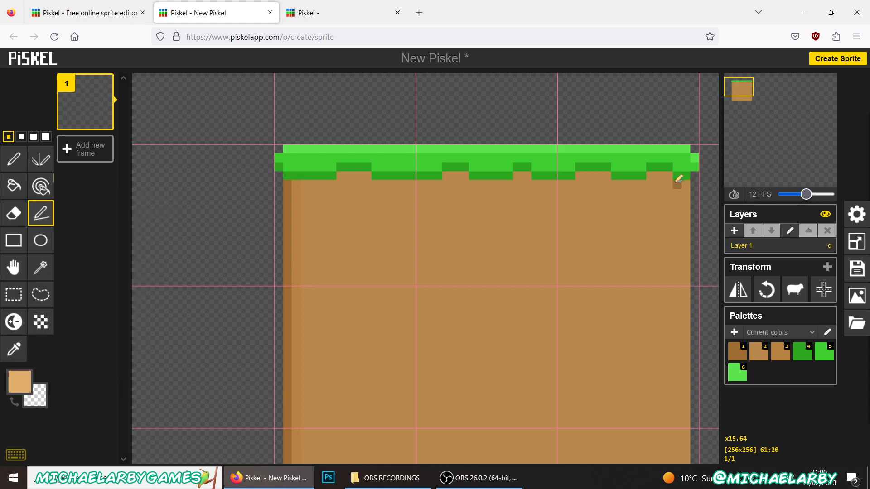
pyautogui.moveTo(687, 182)
pyautogui.mouseDown()
pyautogui.moveTo(678, 408)
pyautogui.moveTo(687, 462)
pyautogui.moveTo(686, 443)
pyautogui.mouseUp()
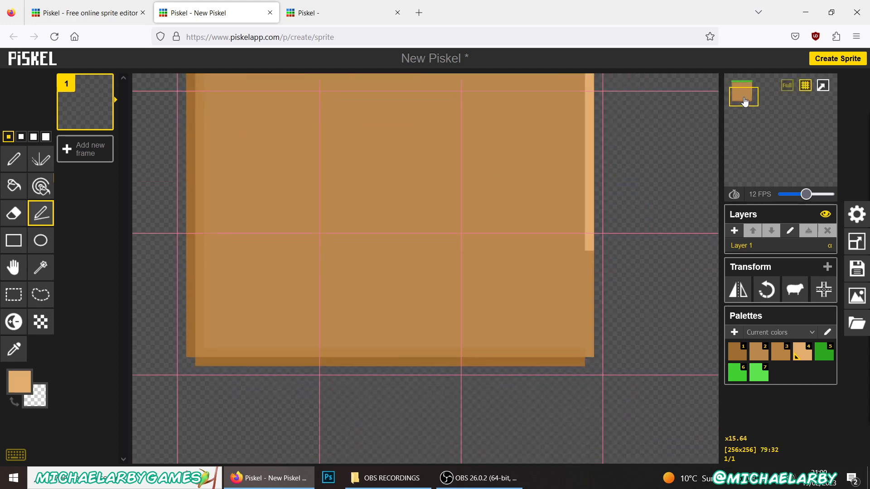
pyautogui.click(744, 97)
pyautogui.moveTo(593, 253); pyautogui.dragTo(592, 353)
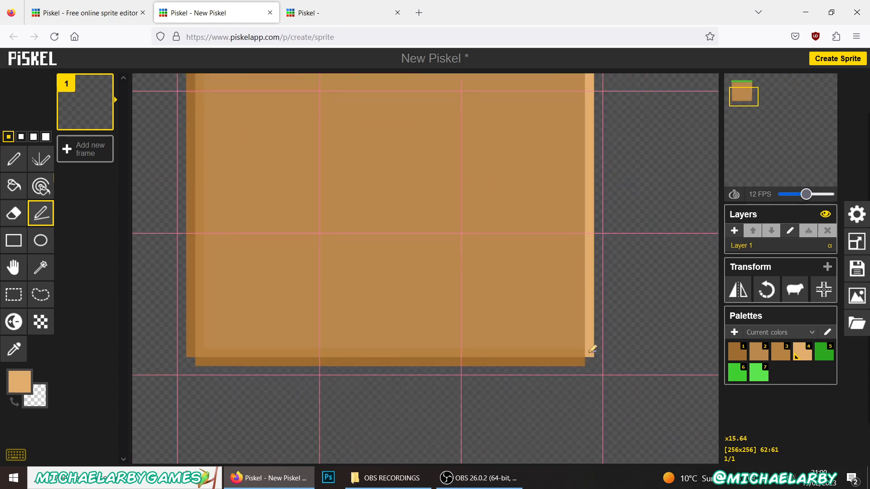
# Set the highlight colour to #d59d5a and draw a straight line up to the grass, just inside the dirt's right highlight
pyautogui.click(19, 382)
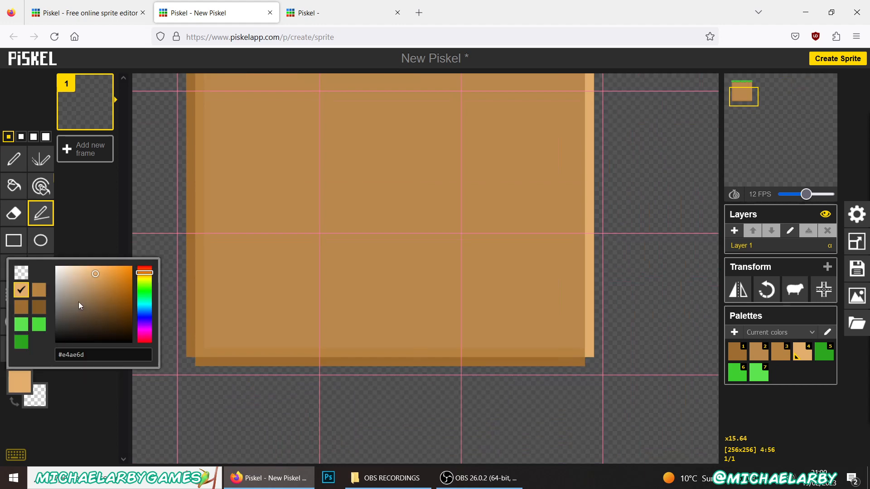
pyautogui.click(100, 278)
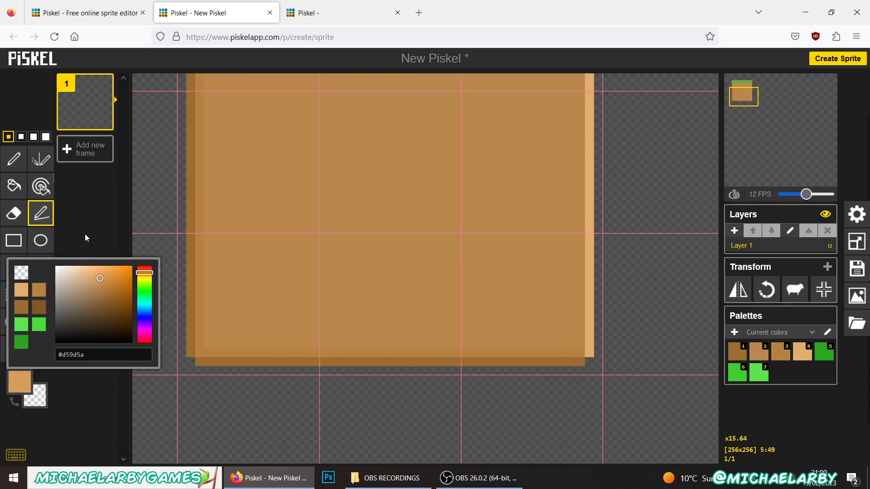
pyautogui.click(583, 346)
pyautogui.moveTo(583, 348); pyautogui.dragTo(583, 91)
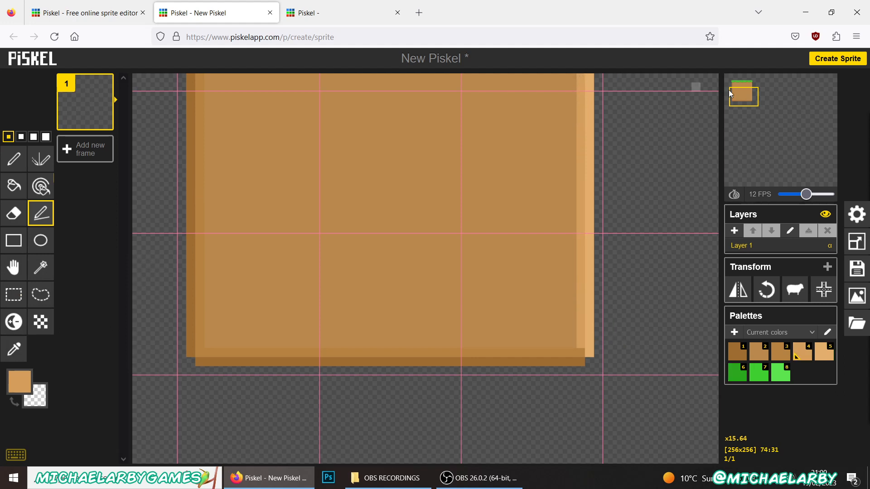
pyautogui.moveTo(753, 104); pyautogui.dragTo(746, 91)
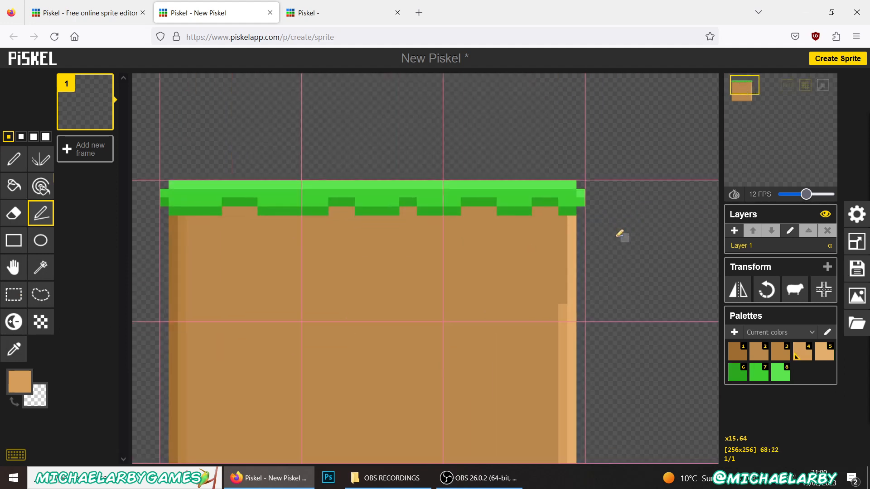
pyautogui.moveTo(566, 218); pyautogui.dragTo(565, 301)
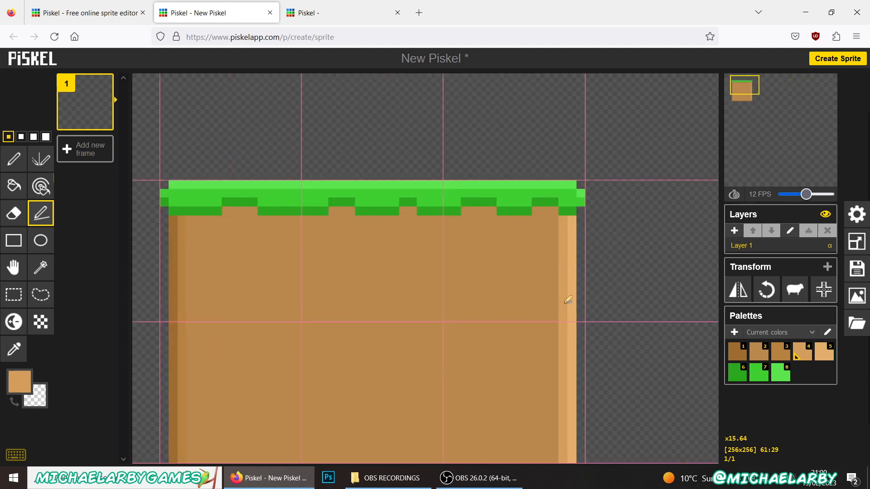
# Sample the dirt's outer shadow brown and trace a one-pixel shadow with the Pen tool along the grass's jagged lower edge
pyautogui.moveTo(747, 91); pyautogui.dragTo(744, 91)
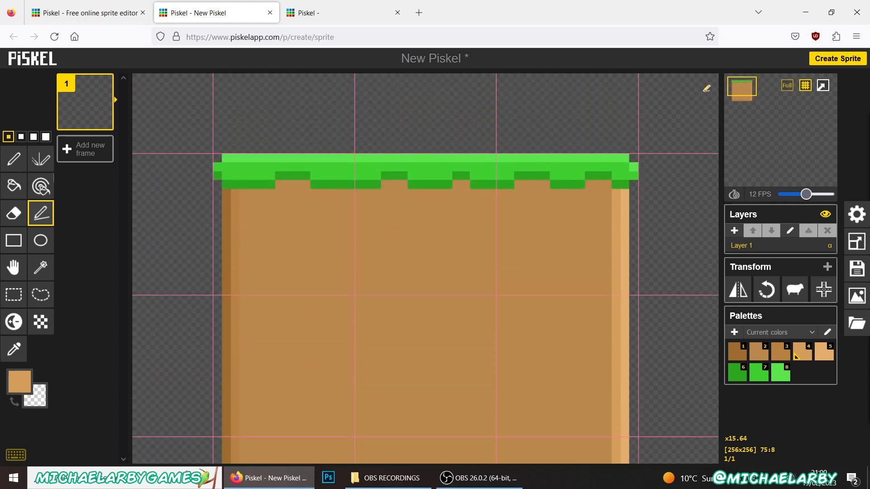
pyautogui.click(20, 351)
pyautogui.click(226, 227)
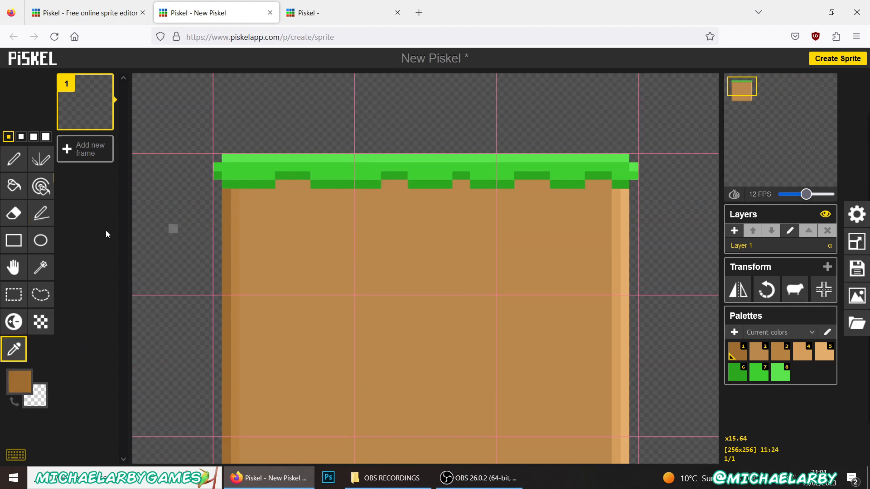
pyautogui.click(40, 213)
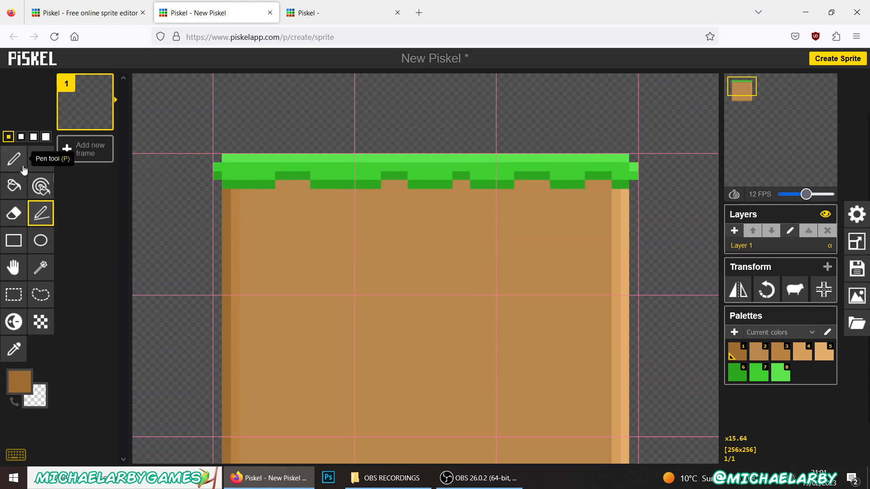
pyautogui.click(24, 170)
pyautogui.moveTo(239, 194)
pyautogui.mouseDown()
pyautogui.moveTo(288, 182)
pyautogui.moveTo(358, 193)
pyautogui.moveTo(388, 181)
pyautogui.mouseUp()
pyautogui.click(414, 193)
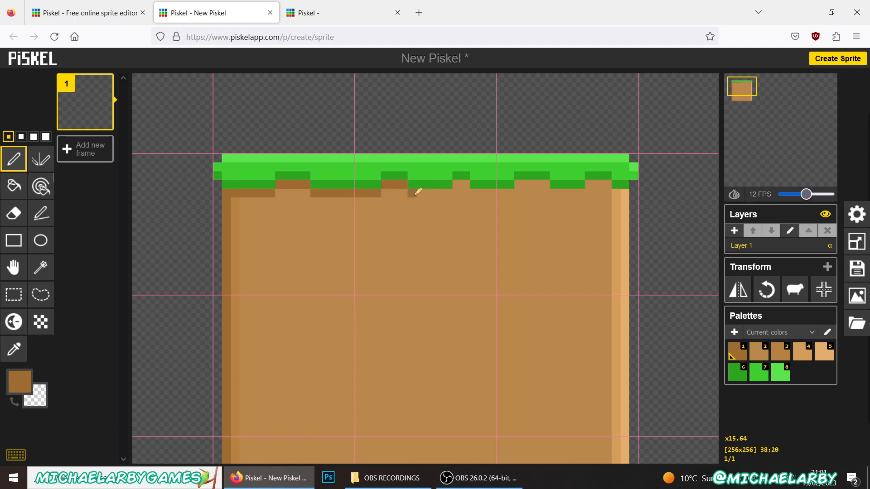
pyautogui.moveTo(443, 193); pyautogui.dragTo(459, 180)
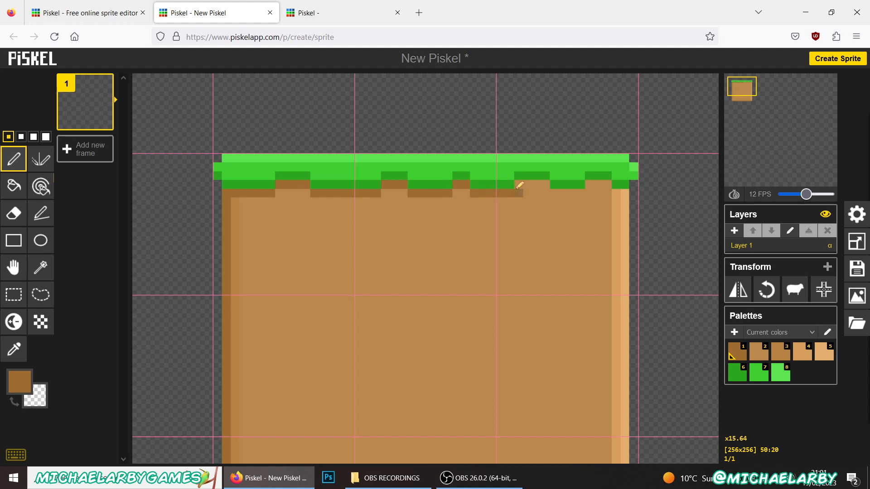
pyautogui.moveTo(553, 193); pyautogui.dragTo(582, 192)
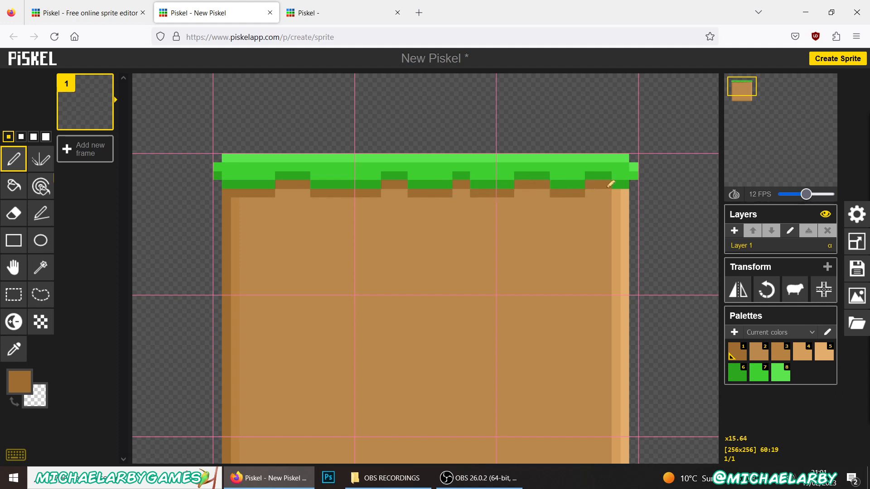
pyautogui.click(616, 193)
pyautogui.click(618, 201)
pyautogui.hotkey('ctrl', 'z')
# Look over the whole block and compare it with the finished "Simple grass 2d tileset" sprite, returning to the new sprite
pyautogui.scroll(-10, 444, 213)
pyautogui.scroll(5, 370, 218)
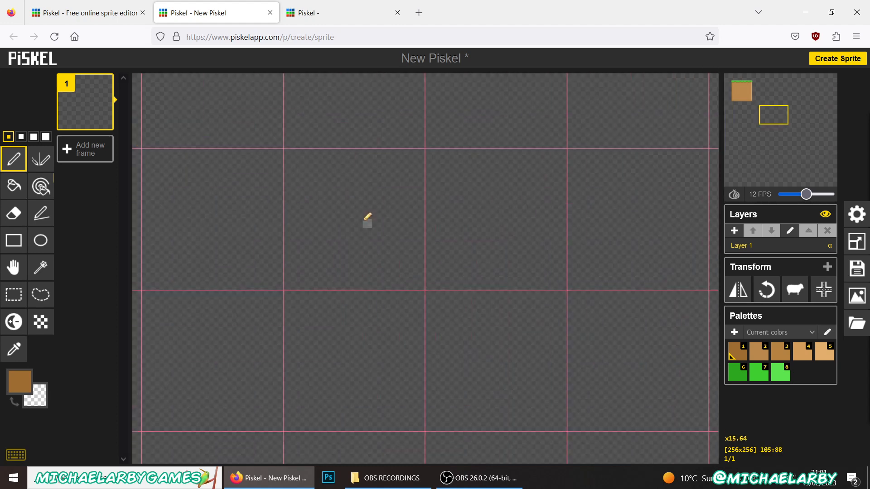
pyautogui.scroll(-5, 358, 213)
pyautogui.scroll(4, 357, 208)
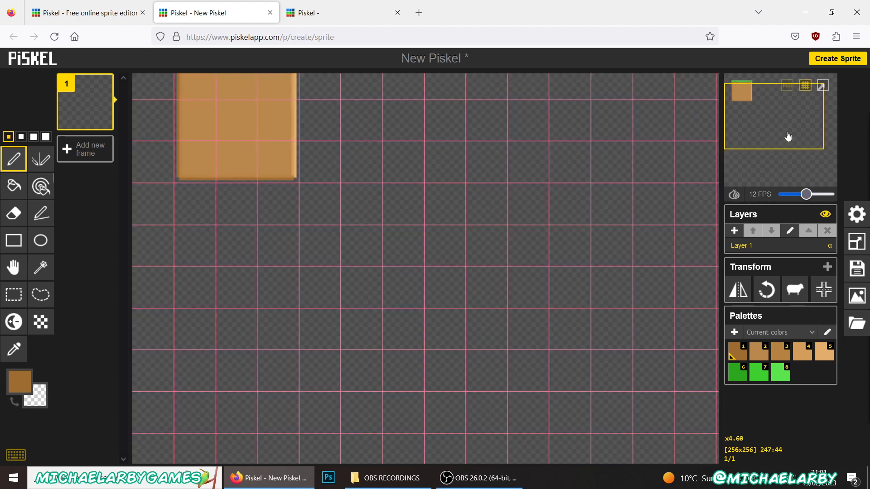
pyautogui.moveTo(788, 135); pyautogui.dragTo(723, 98)
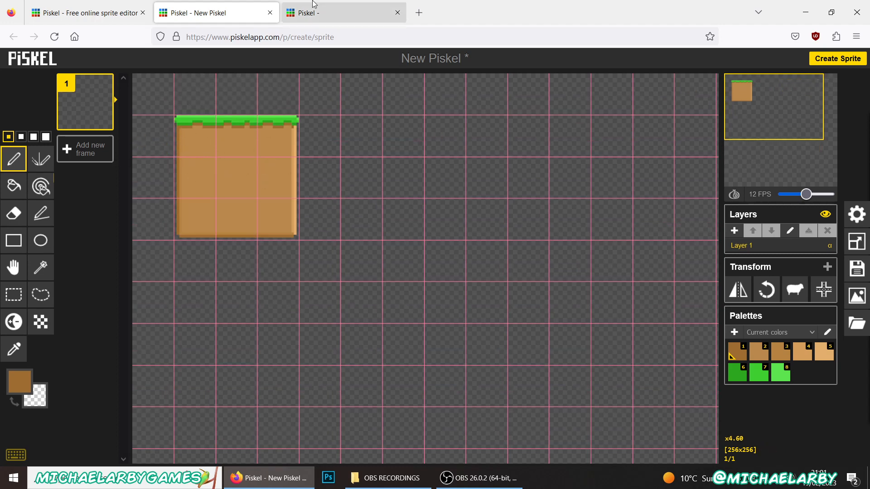
pyautogui.click(315, 13)
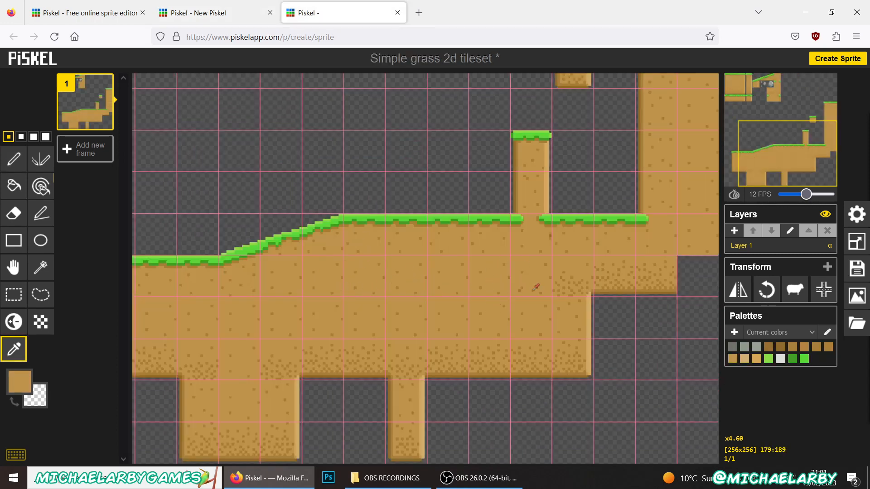
pyautogui.click(223, 20)
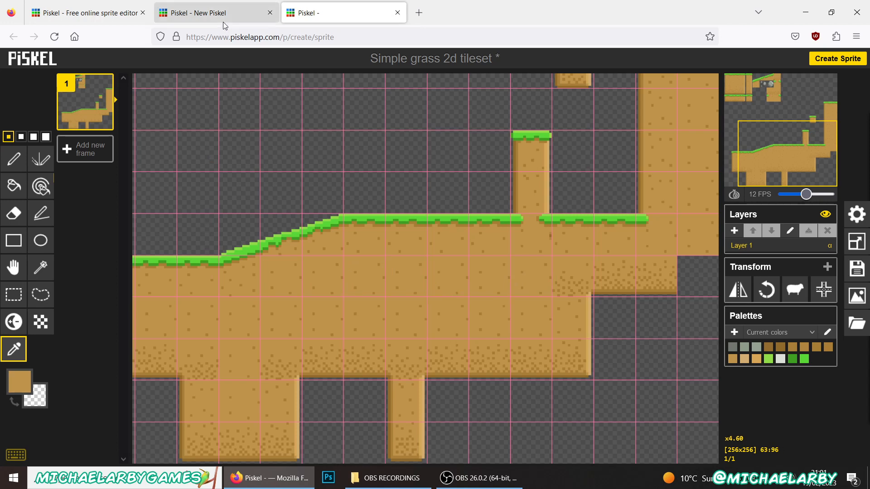
pyautogui.scroll(5, 148, 113)
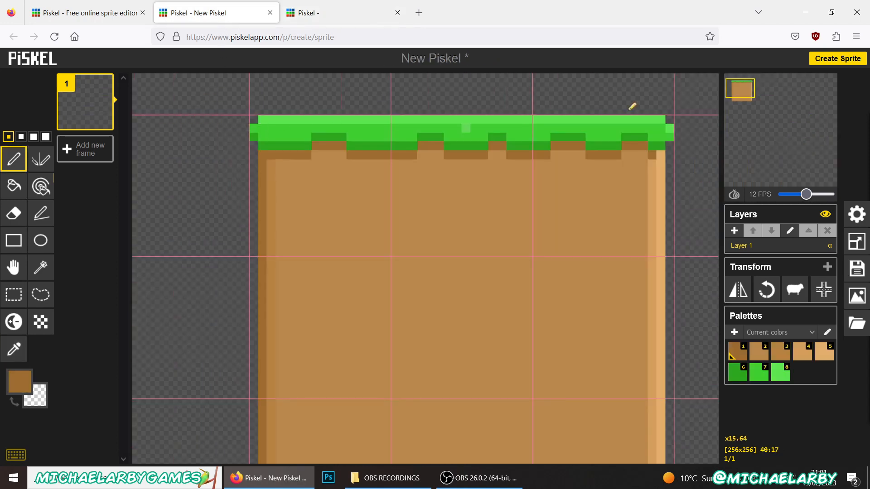
# Choose the slightly darker inner-shading brown and scatter single-pixel specks with the Pen tool across the dirt in the block's top tile row
pyautogui.click(13, 350)
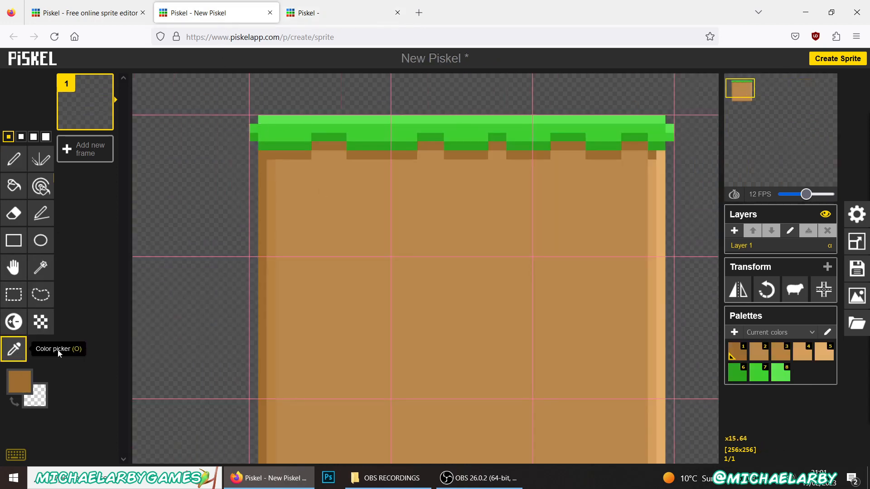
pyautogui.click(332, 302)
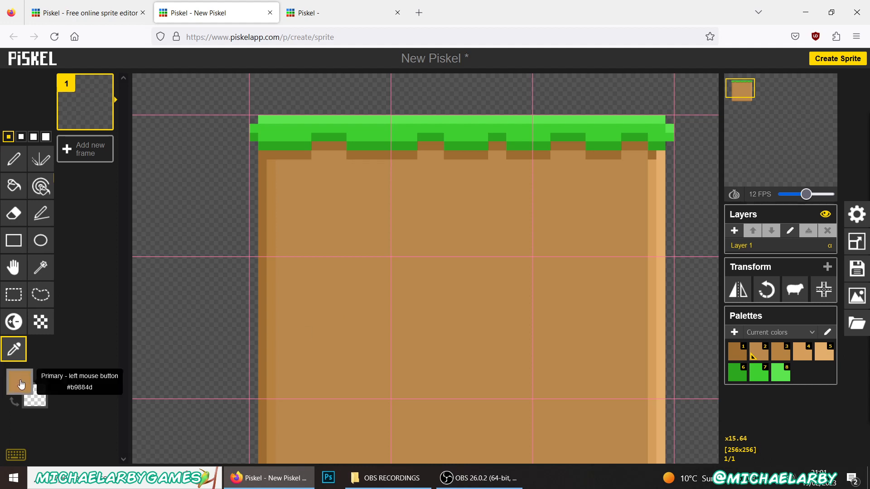
pyautogui.click(20, 386)
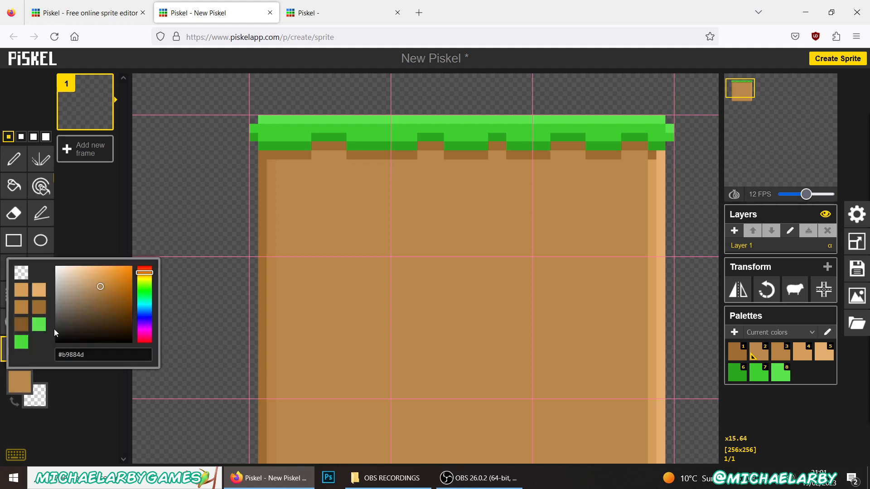
pyautogui.click(69, 209)
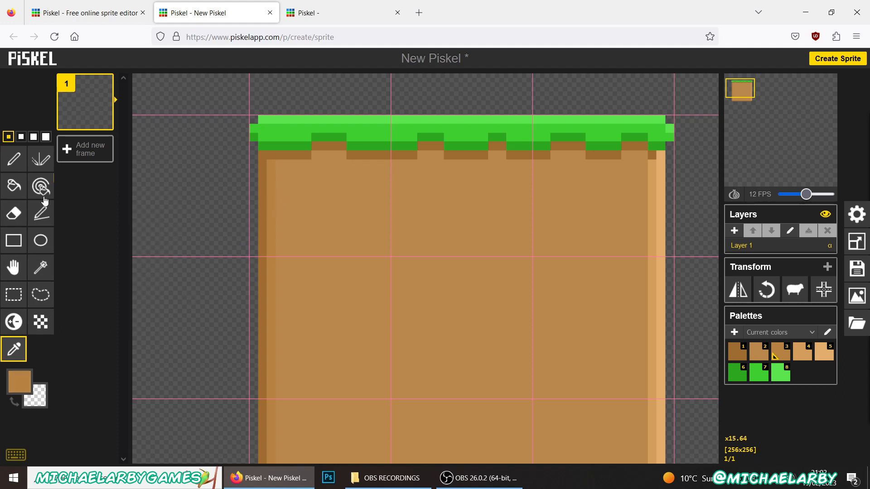
pyautogui.click(18, 163)
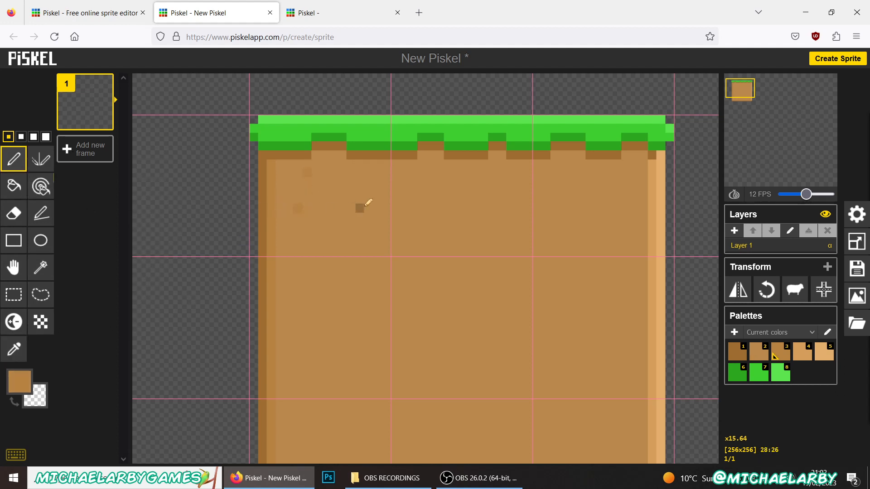
pyautogui.click(360, 208)
pyautogui.click(315, 235)
pyautogui.click(378, 173)
pyautogui.click(377, 244)
pyautogui.click(422, 244)
pyautogui.click(422, 181)
pyautogui.click(466, 208)
pyautogui.click(431, 235)
pyautogui.click(466, 182)
pyautogui.click(511, 244)
pyautogui.click(520, 181)
pyautogui.click(590, 235)
pyautogui.click(617, 235)
pyautogui.click(590, 225)
pyautogui.click(555, 199)
pyautogui.click(563, 235)
# Scatter single-pixel specks of the same brown across the dirt in the block's middle tile row
pyautogui.click(555, 340)
pyautogui.click(581, 288)
pyautogui.click(616, 341)
pyautogui.click(581, 368)
pyautogui.click(617, 297)
pyautogui.click(635, 316)
pyautogui.click(643, 375)
pyautogui.click(537, 387)
pyautogui.click(456, 324)
pyautogui.click(510, 323)
pyautogui.click(519, 270)
pyautogui.click(439, 279)
pyautogui.click(413, 385)
pyautogui.click(351, 385)
pyautogui.click(289, 386)
pyautogui.click(315, 323)
pyautogui.click(369, 288)
pyautogui.click(342, 297)
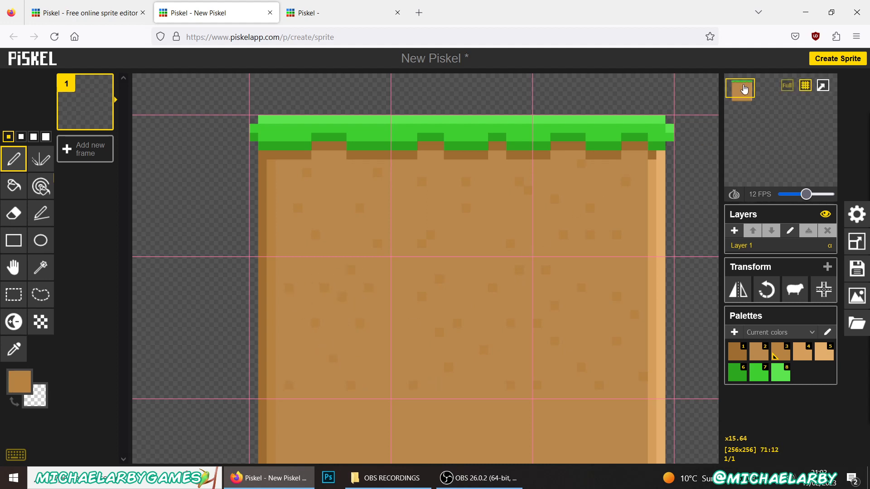
# Add single-pixel brown specks to the left and centre tiles of the block's bottom row
pyautogui.moveTo(744, 89); pyautogui.dragTo(744, 97)
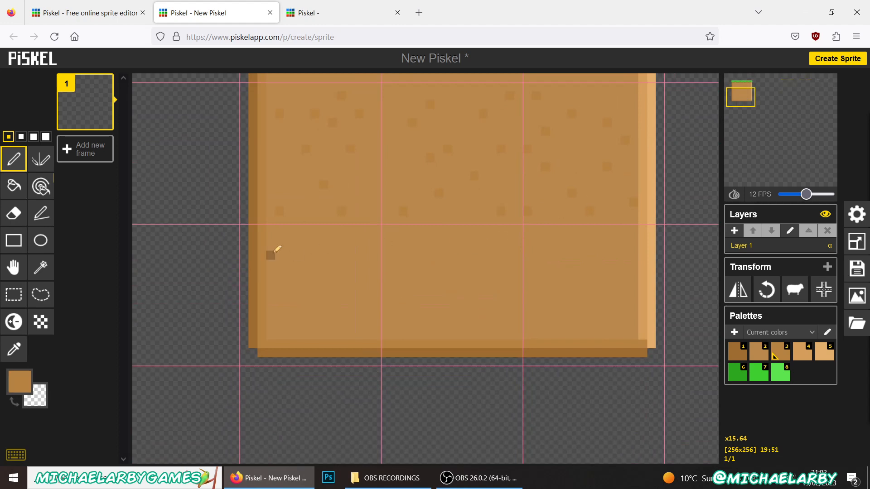
pyautogui.click(279, 247)
pyautogui.click(307, 247)
pyautogui.click(360, 247)
pyautogui.click(360, 309)
pyautogui.click(297, 289)
pyautogui.click(297, 309)
pyautogui.click(333, 308)
pyautogui.click(342, 273)
pyautogui.click(360, 281)
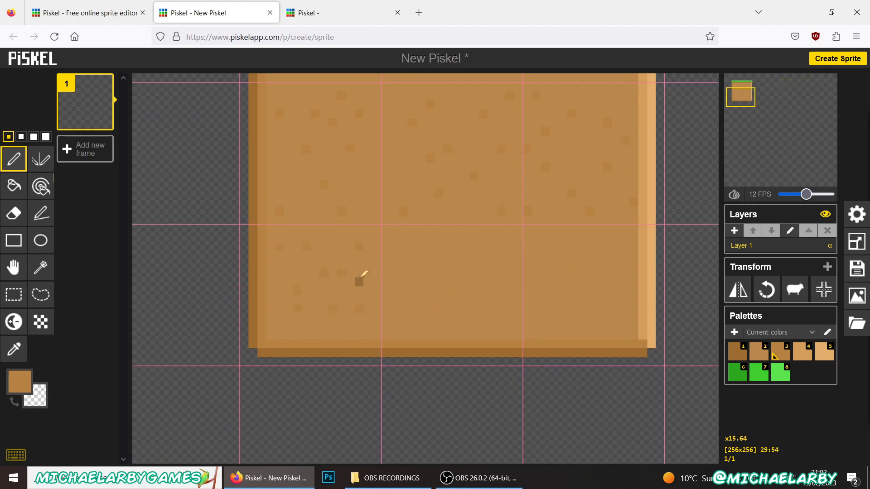
pyautogui.click(394, 300)
pyautogui.click(403, 256)
pyautogui.click(448, 256)
pyautogui.click(439, 290)
pyautogui.click(501, 317)
pyautogui.click(493, 247)
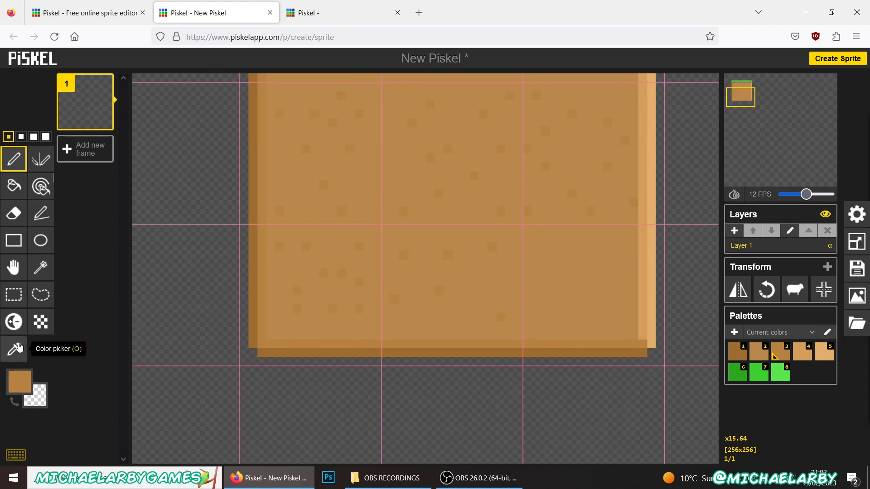
# Try lightening and darkening strokes on the lower dirt with the Lighten tool and undo them
pyautogui.click(17, 324)
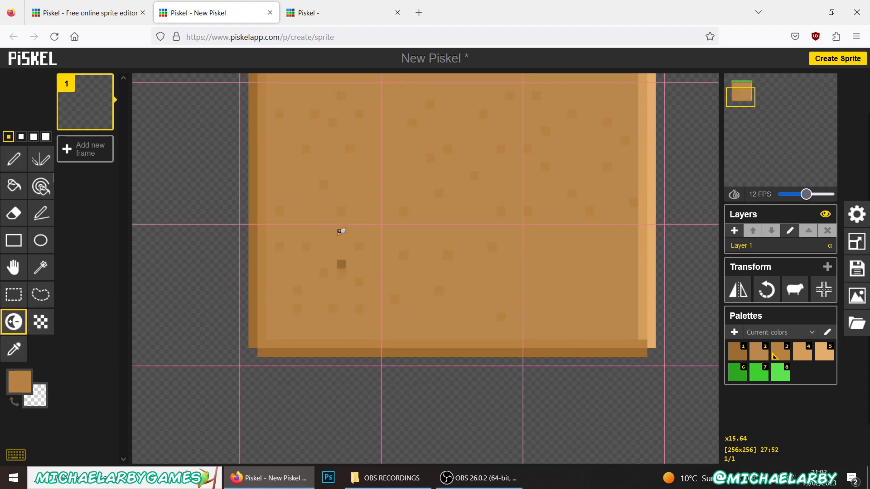
pyautogui.moveTo(333, 220)
pyautogui.mouseDown()
pyautogui.moveTo(426, 267)
pyautogui.moveTo(432, 291)
pyautogui.moveTo(355, 292)
pyautogui.moveTo(538, 201)
pyautogui.moveTo(486, 266)
pyautogui.moveTo(429, 281)
pyautogui.moveTo(504, 276)
pyautogui.moveTo(490, 281)
pyautogui.moveTo(503, 288)
pyautogui.moveTo(505, 278)
pyautogui.moveTo(451, 272)
pyautogui.mouseUp()
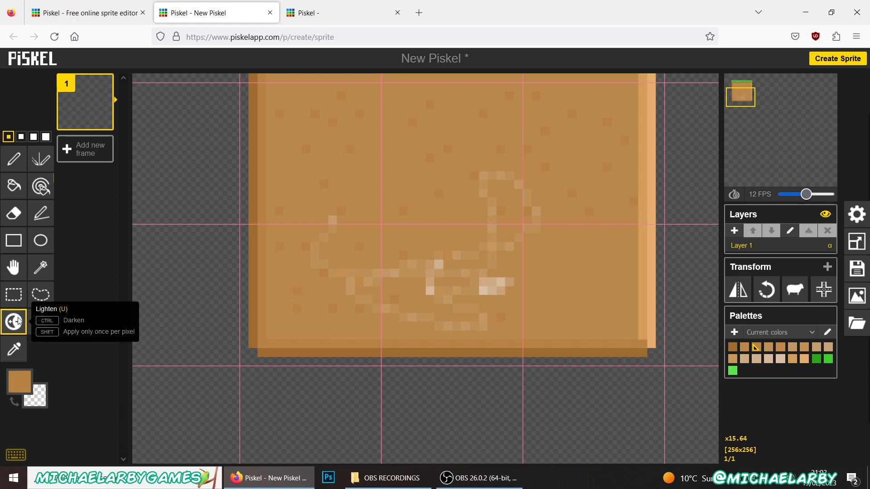
pyautogui.moveTo(337, 166)
pyautogui.mouseDown()
pyautogui.moveTo(437, 150)
pyautogui.moveTo(403, 159)
pyautogui.moveTo(382, 212)
pyautogui.moveTo(439, 235)
pyautogui.moveTo(352, 266)
pyautogui.moveTo(375, 296)
pyautogui.moveTo(536, 317)
pyautogui.moveTo(503, 336)
pyautogui.mouseUp()
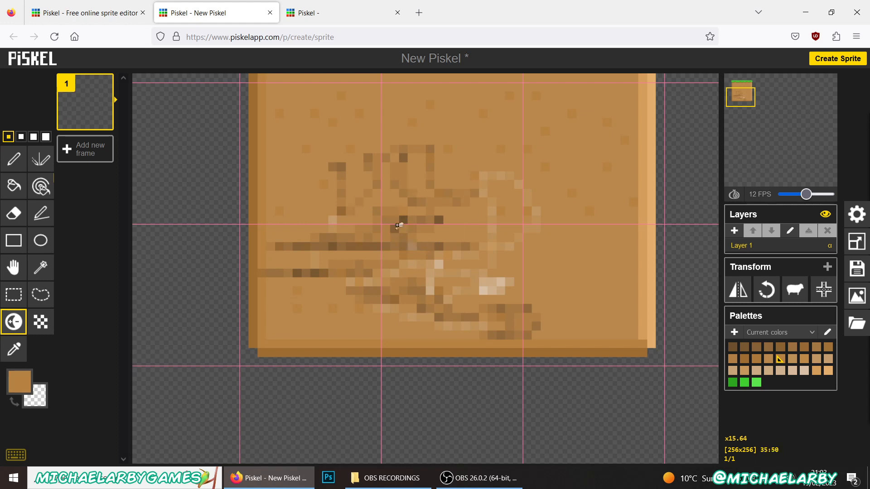
pyautogui.hotkey('ctrl', 'z')
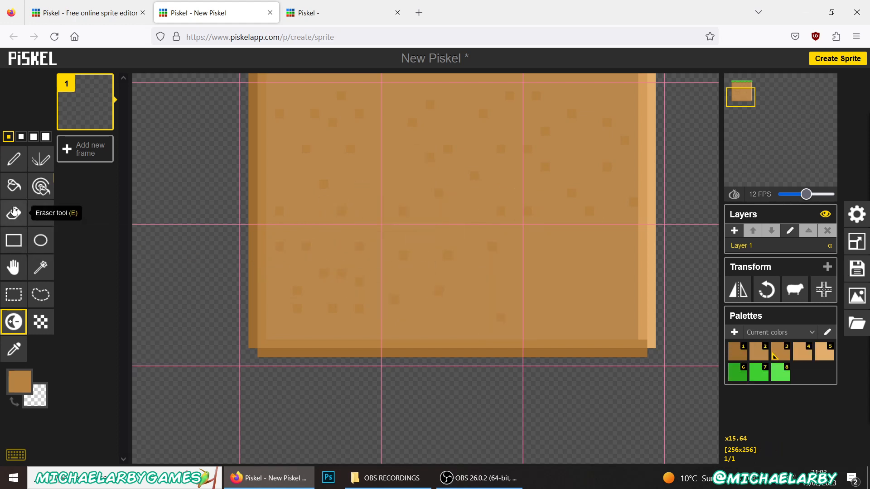
# Speckle the bottom row's right tile with the Pen tool and add denser specks along the dirt's bottom edge
pyautogui.click(14, 159)
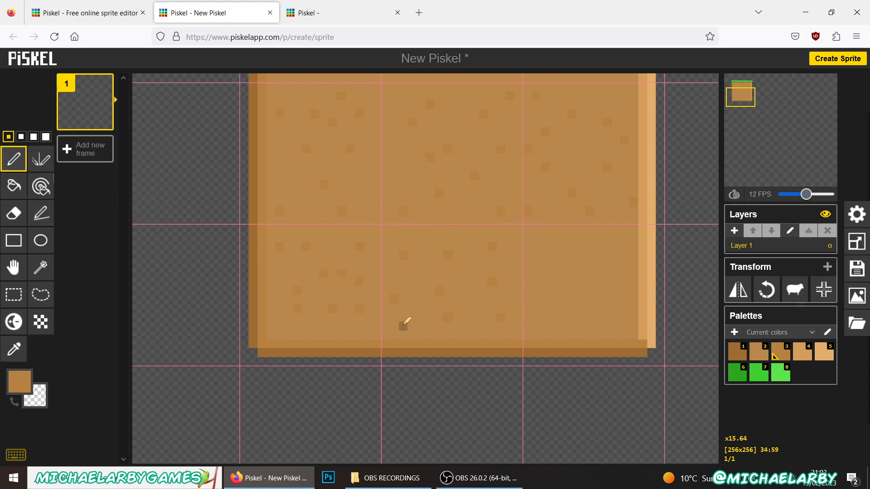
pyautogui.click(554, 325)
pyautogui.click(554, 264)
pyautogui.click(598, 247)
pyautogui.click(625, 290)
pyautogui.click(598, 299)
pyautogui.click(589, 264)
pyautogui.click(589, 336)
pyautogui.click(580, 317)
pyautogui.click(563, 336)
pyautogui.click(528, 335)
pyautogui.click(483, 335)
pyautogui.click(466, 308)
pyautogui.click(510, 301)
pyautogui.click(422, 334)
pyautogui.click(338, 326)
# Draw a small extra mark in the upper dirt and paint it over with the sampled base dirt brown
pyautogui.moveTo(746, 100); pyautogui.dragTo(745, 97)
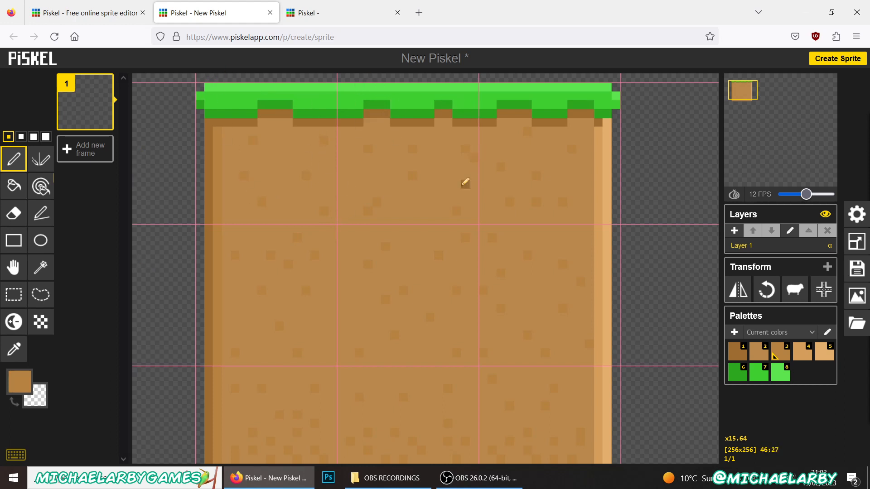
pyautogui.click(378, 180)
pyautogui.click(14, 349)
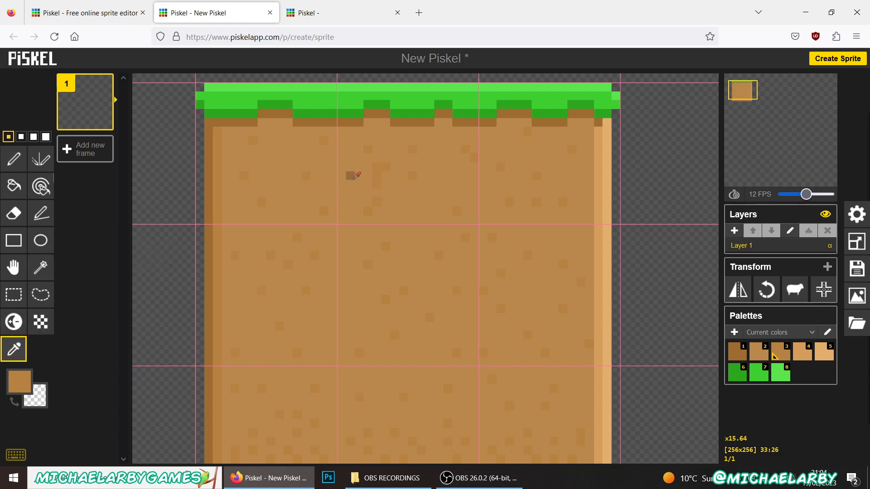
pyautogui.click(14, 159)
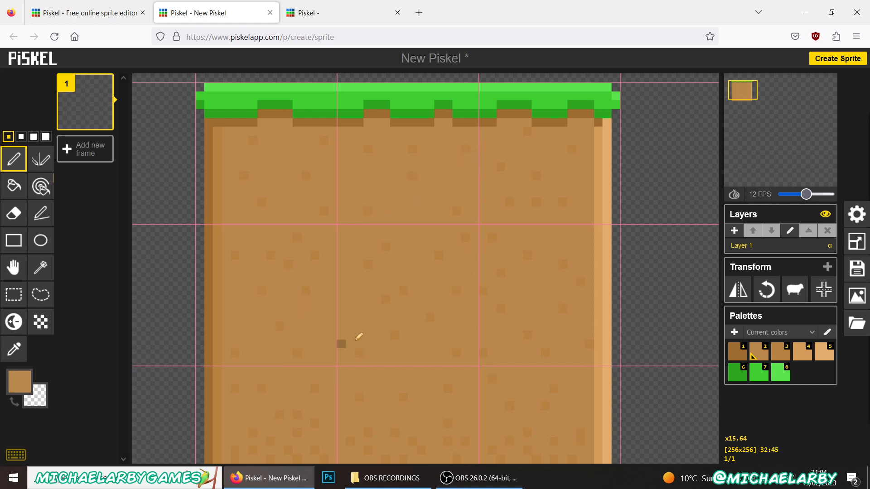
pyautogui.moveTo(746, 89); pyautogui.dragTo(745, 98)
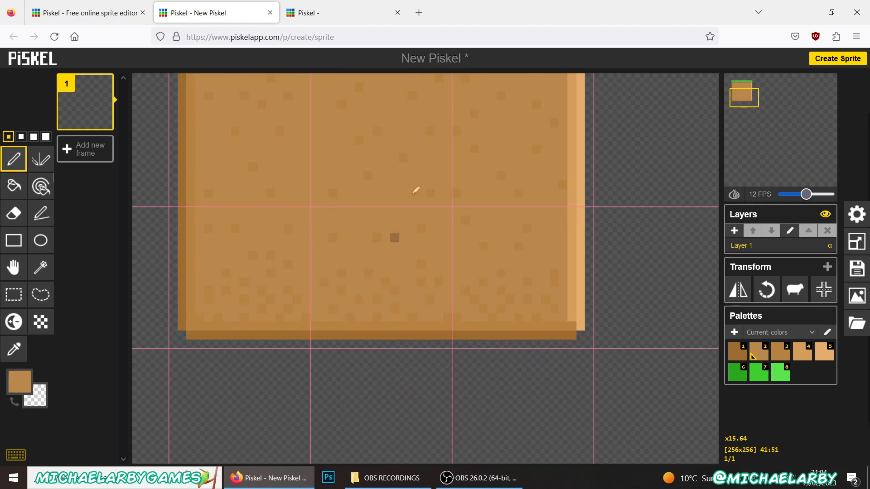
# Look over the whole block and compare it with the finished Simple grass 2d tileset open in the other browser tab
pyautogui.moveTo(744, 98); pyautogui.dragTo(740, 90)
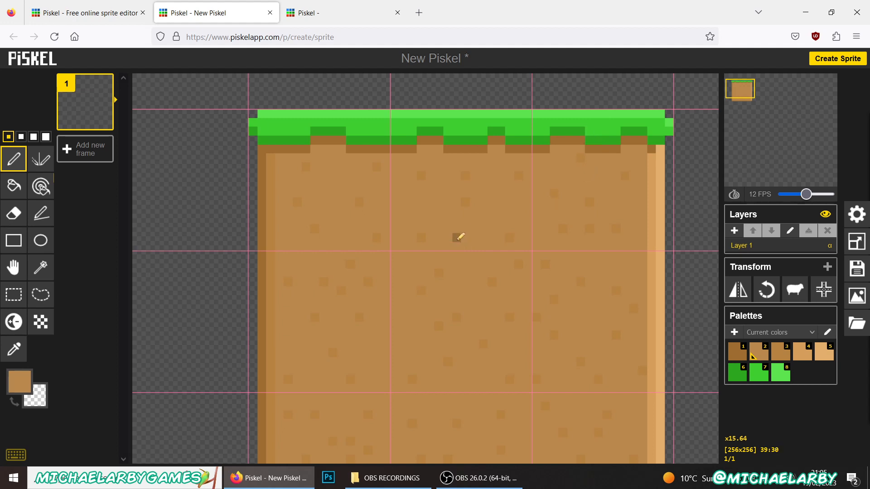
pyautogui.scroll(-10, 455, 233)
pyautogui.scroll(5, 370, 214)
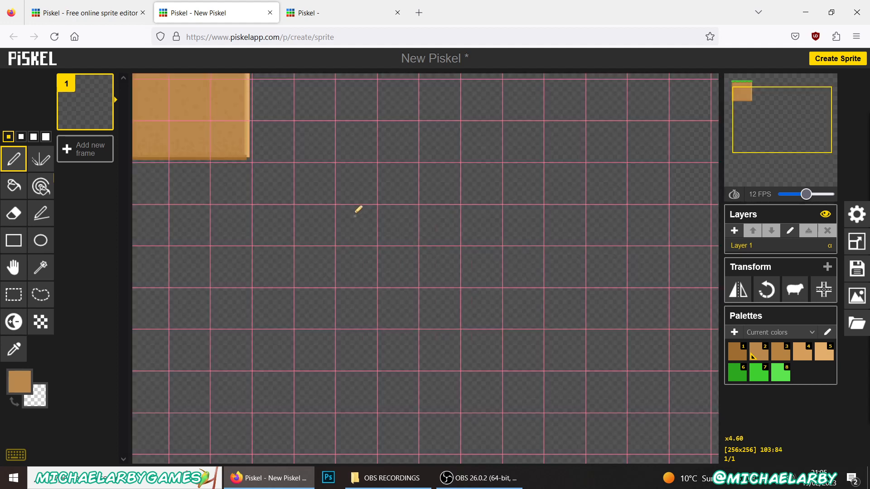
pyautogui.scroll(1, 241, 136)
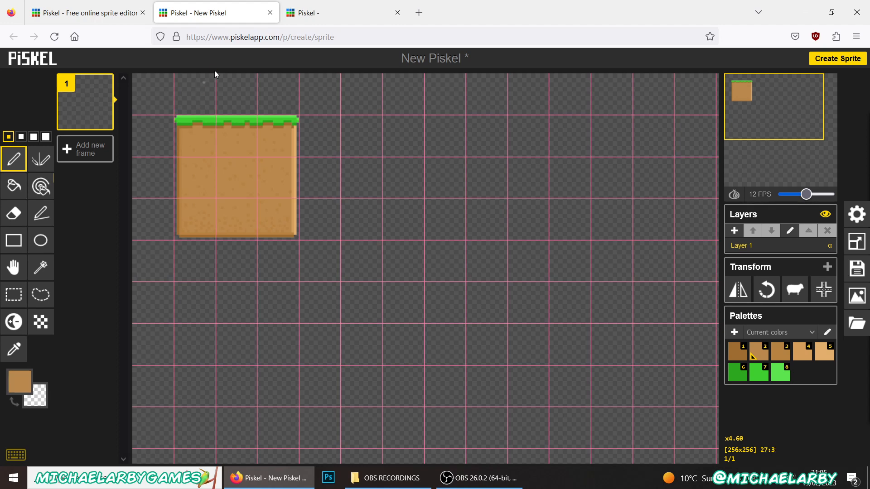
pyautogui.click(324, 20)
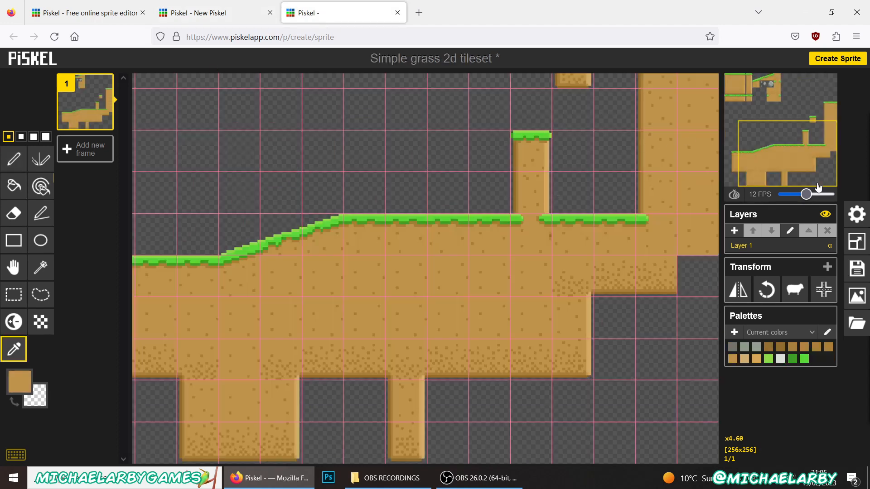
pyautogui.moveTo(819, 187); pyautogui.dragTo(697, 71)
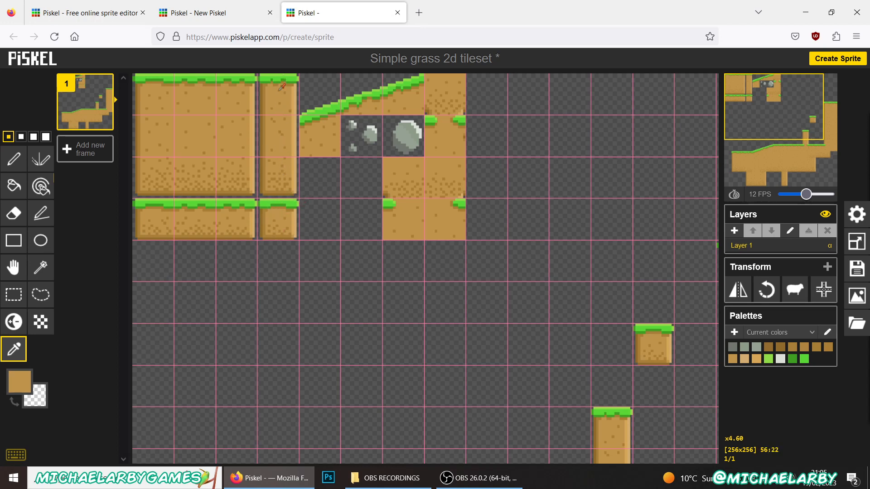
pyautogui.click(243, 19)
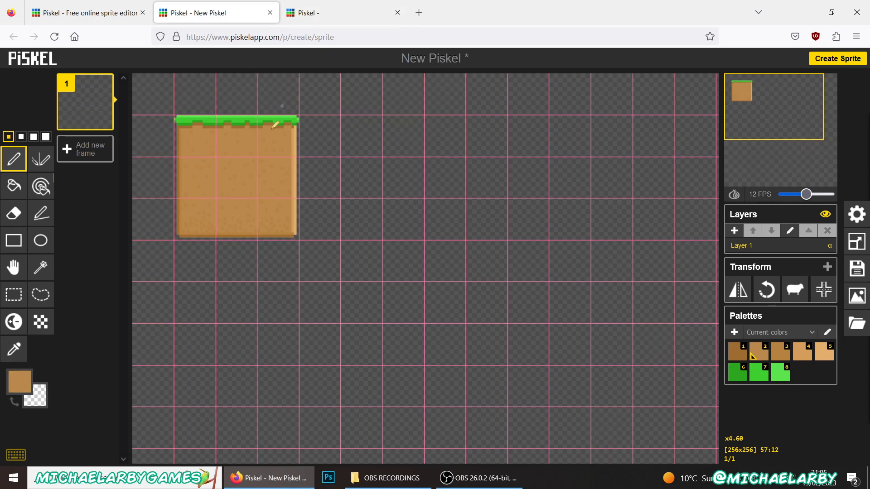
# Copy the block's full-width grass top, about 48 × 9 px, and paste it directly to the right, level with the block's top edge
pyautogui.scroll(4, 190, 133)
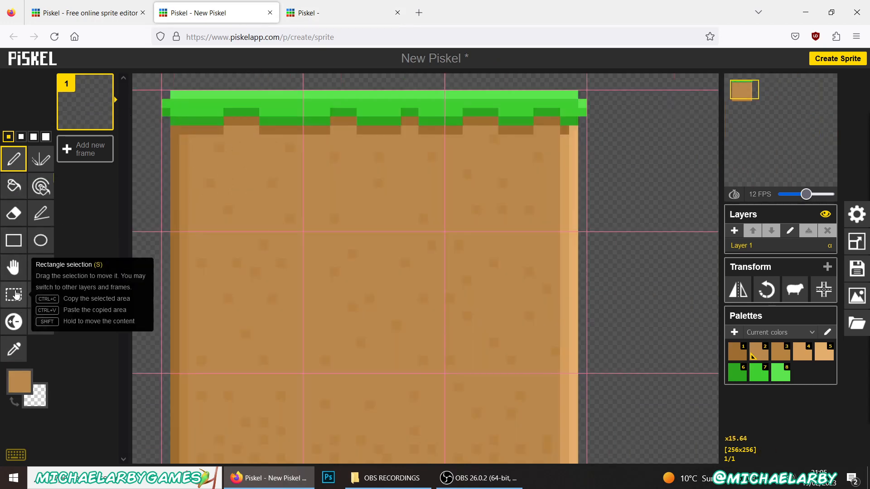
pyautogui.click(16, 296)
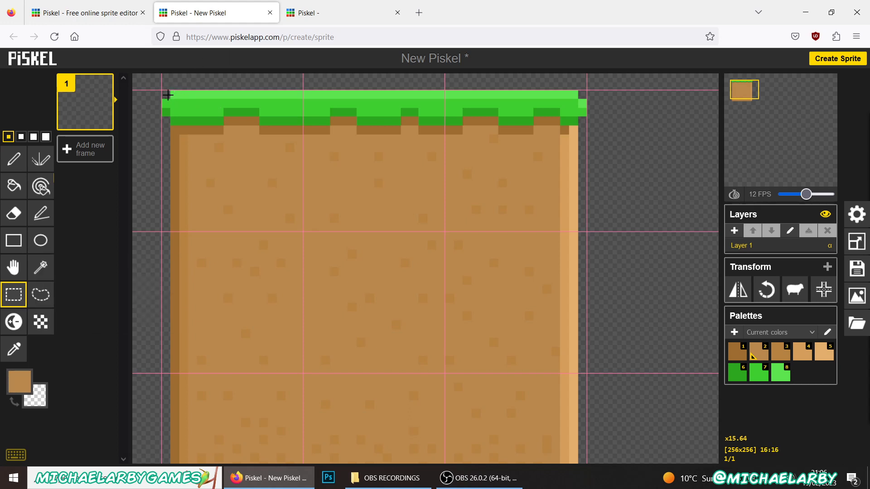
pyautogui.moveTo(167, 95); pyautogui.dragTo(584, 169)
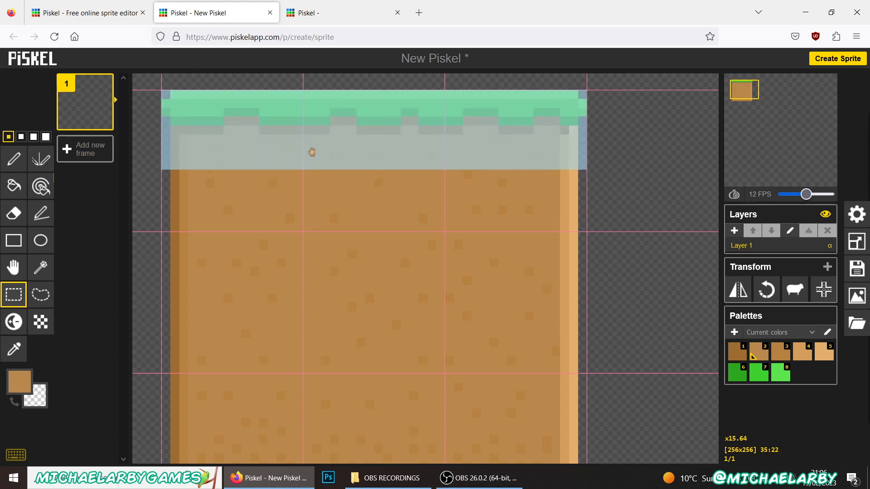
pyautogui.moveTo(194, 151); pyautogui.dragTo(620, 146)
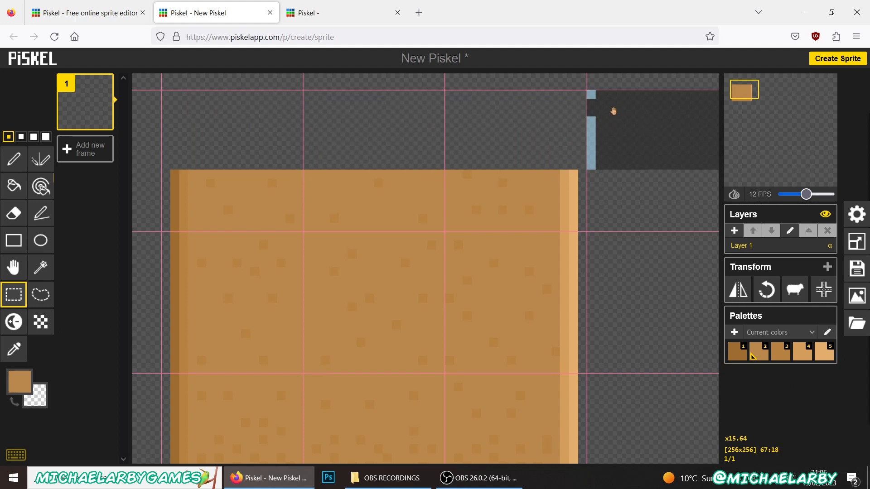
pyautogui.hotkey('ctrl', 'v')
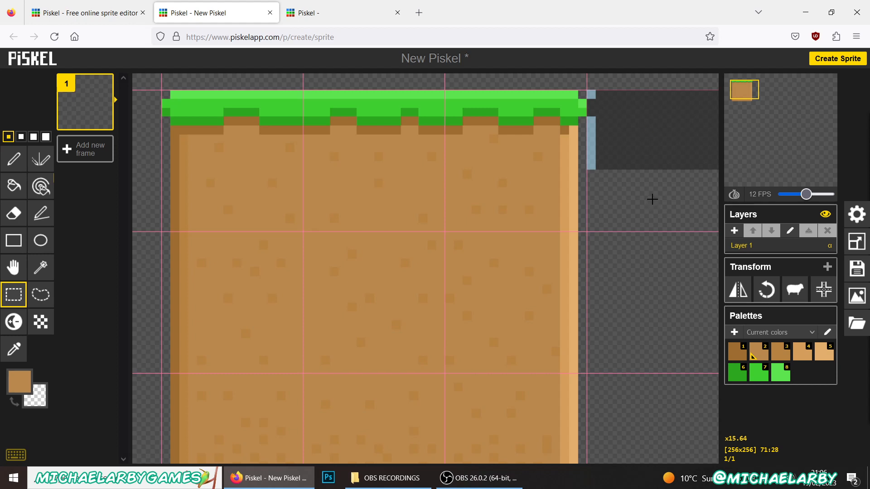
pyautogui.hotkey('ctrl', 'v')
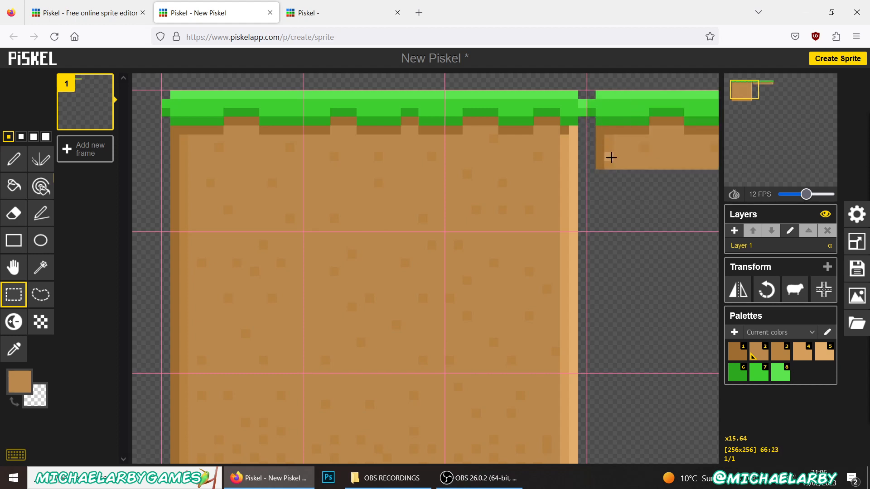
# Copy the block's full-width bottom strip, about 48 × 9 px, move its selection beside the block, and restore the original strip
pyautogui.moveTo(742, 93)
pyautogui.mouseDown()
pyautogui.moveTo(769, 94)
pyautogui.moveTo(742, 89)
pyautogui.moveTo(746, 100)
pyautogui.mouseUp()
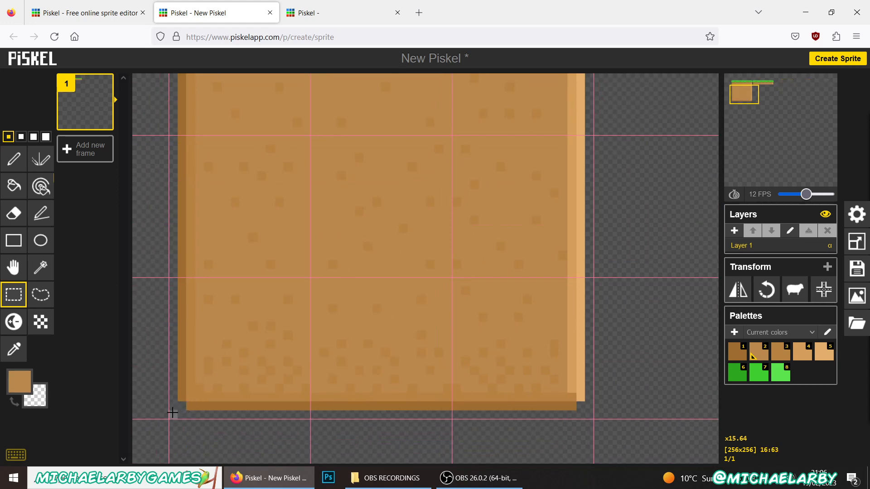
pyautogui.moveTo(172, 412); pyautogui.dragTo(589, 341)
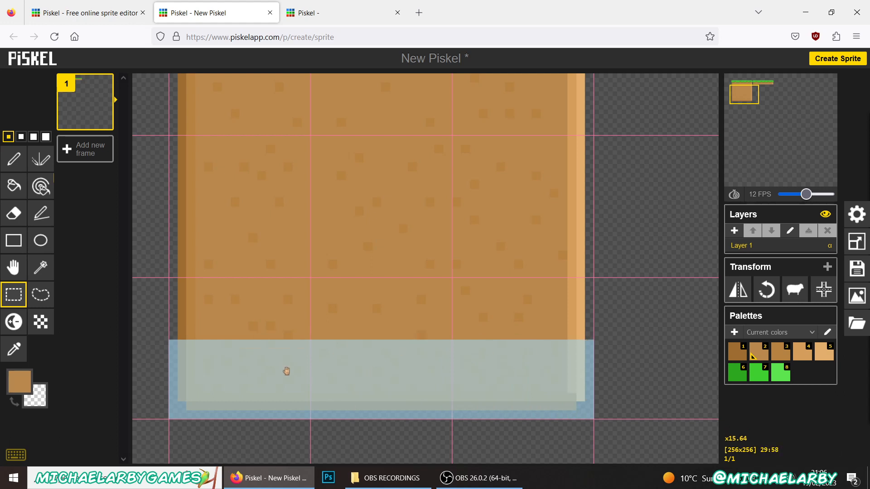
pyautogui.moveTo(255, 388); pyautogui.dragTo(641, 186)
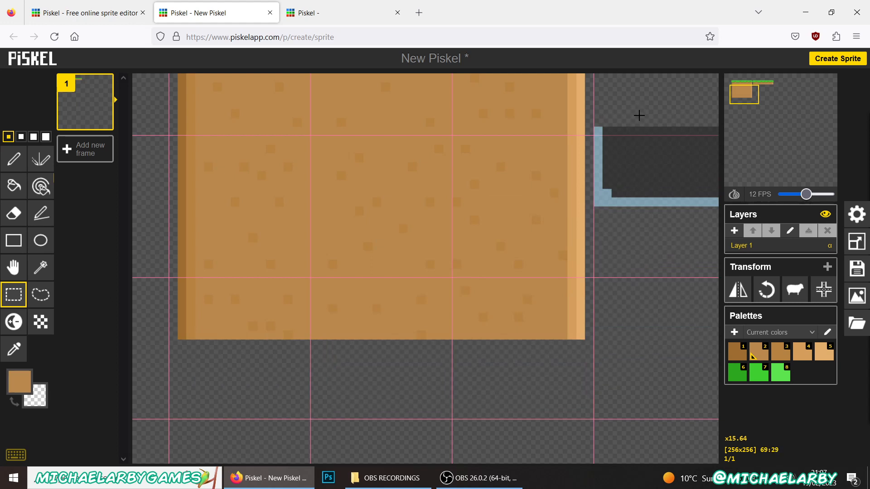
pyautogui.hotkey('ctrl', 'v')
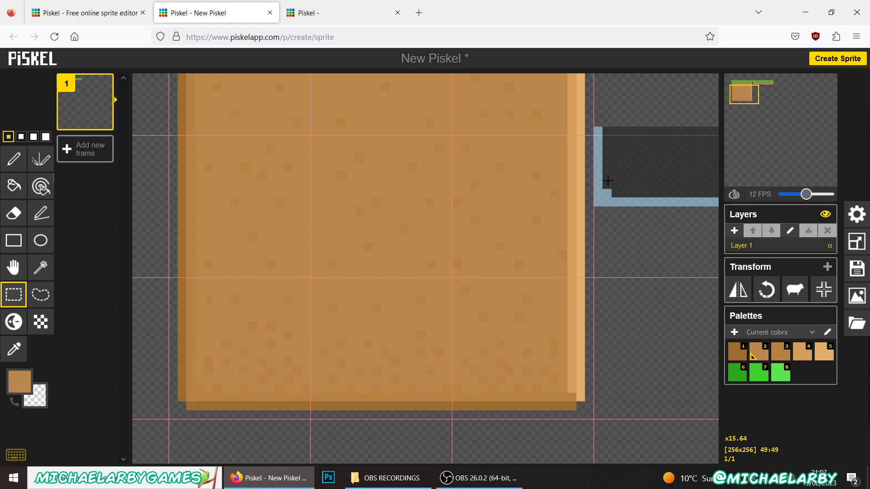
# Align the bottom-strip selection under the copied grass top, overlapping it by about 3 px, and paste it to form a one-tile-high platform
pyautogui.click(748, 94)
pyautogui.moveTo(747, 94); pyautogui.dragTo(763, 92)
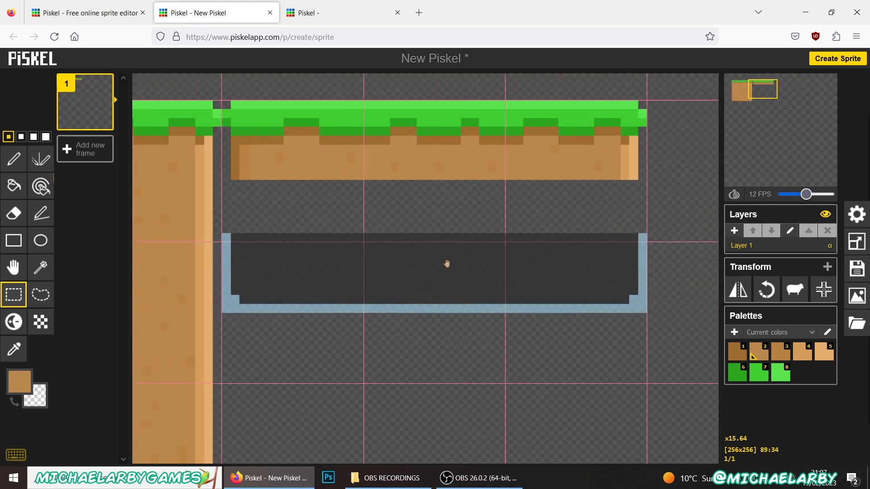
pyautogui.moveTo(447, 262); pyautogui.dragTo(449, 202)
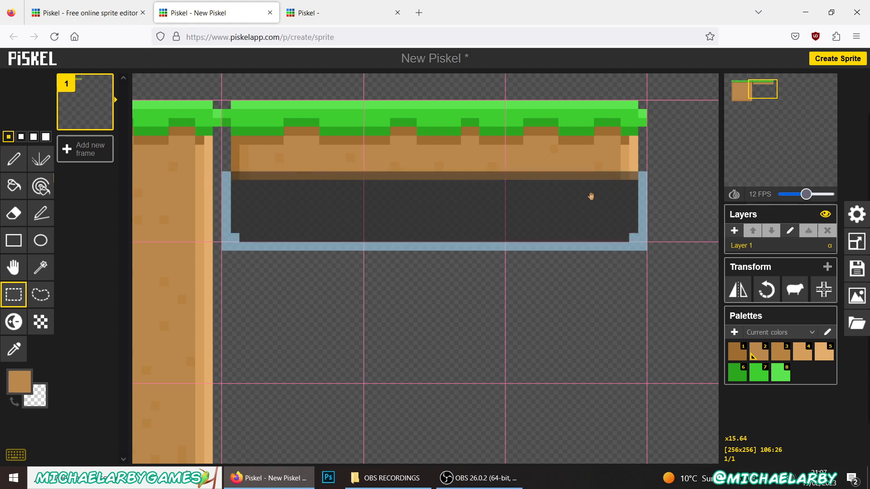
pyautogui.moveTo(573, 206); pyautogui.dragTo(573, 200)
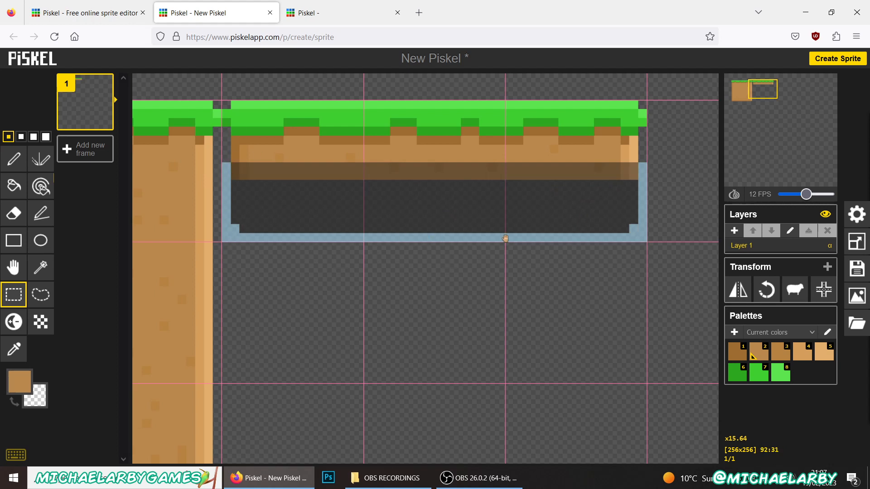
pyautogui.moveTo(572, 210); pyautogui.dragTo(572, 221)
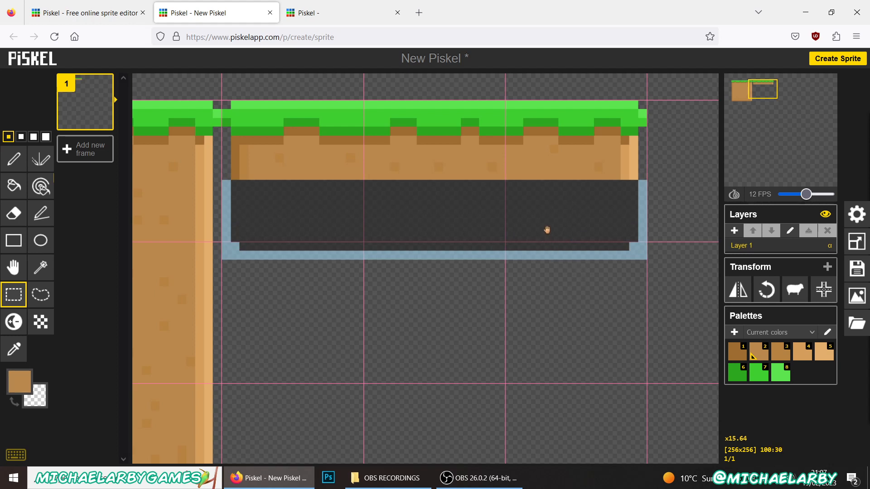
pyautogui.moveTo(548, 229); pyautogui.dragTo(548, 206)
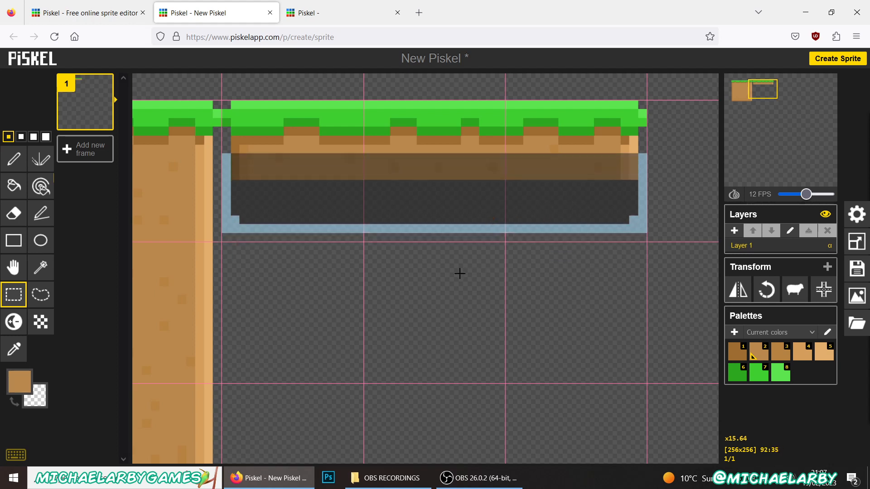
pyautogui.click(454, 257)
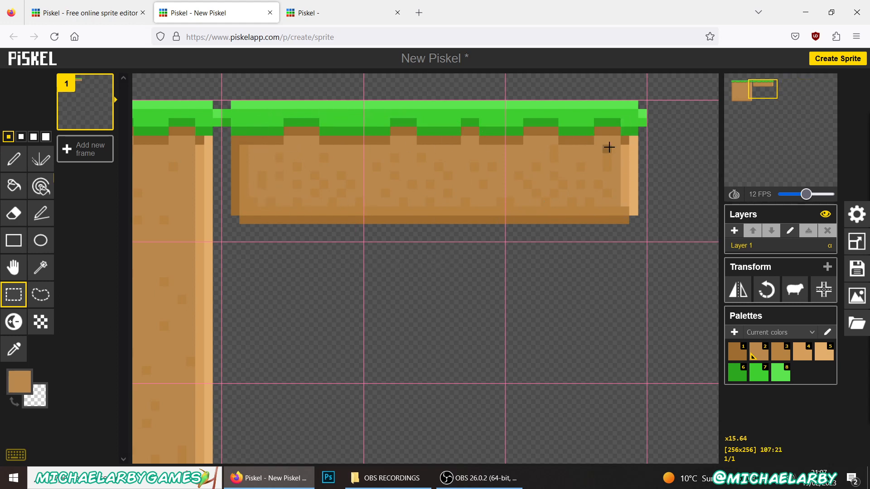
pyautogui.moveTo(411, 148); pyautogui.dragTo(456, 176)
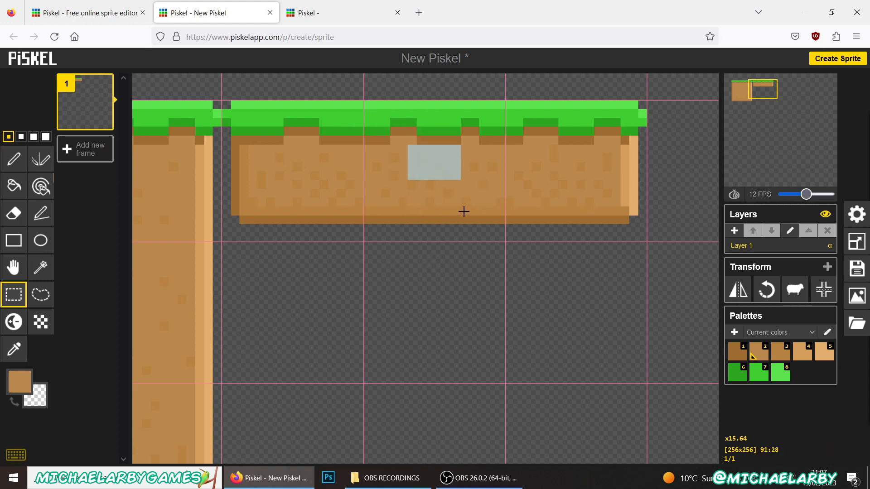
pyautogui.click(453, 211)
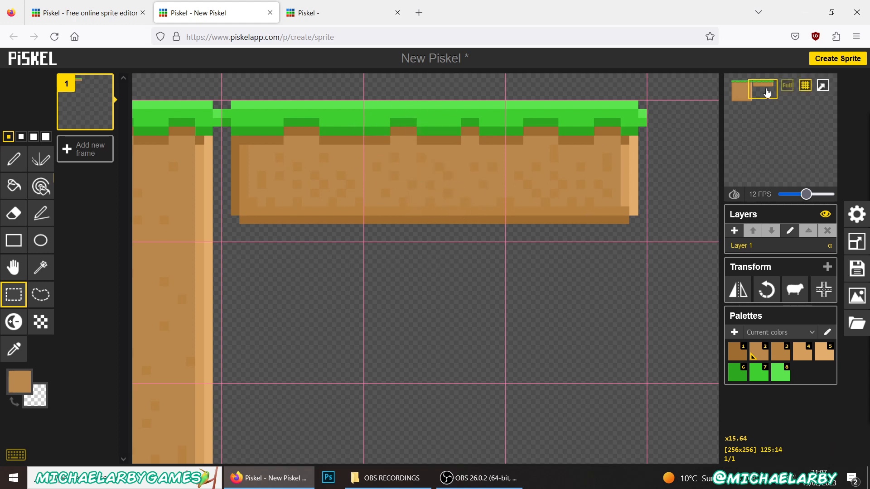
# Copy the large block's left edge strip, about 9 × 48 px, into the tile column below the thin platform's middle tile, keeping the original
pyautogui.moveTo(763, 93); pyautogui.dragTo(749, 93)
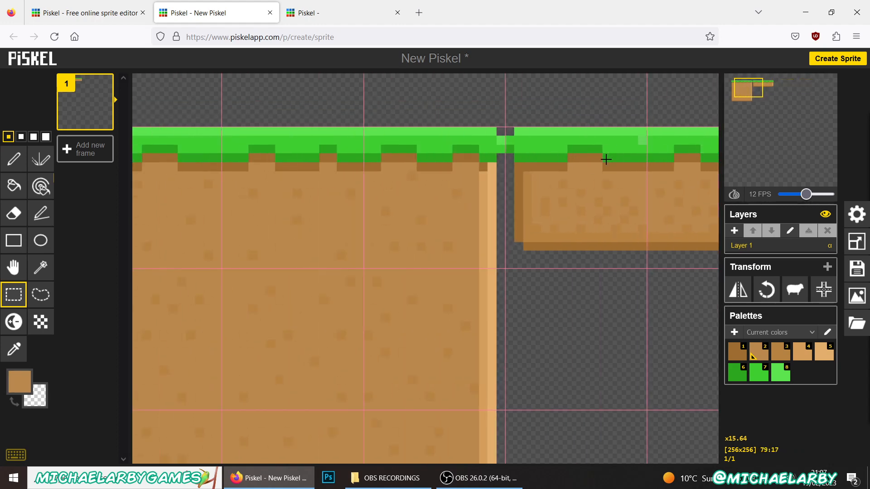
pyautogui.scroll(-10, 408, 149)
pyautogui.scroll(5, 369, 209)
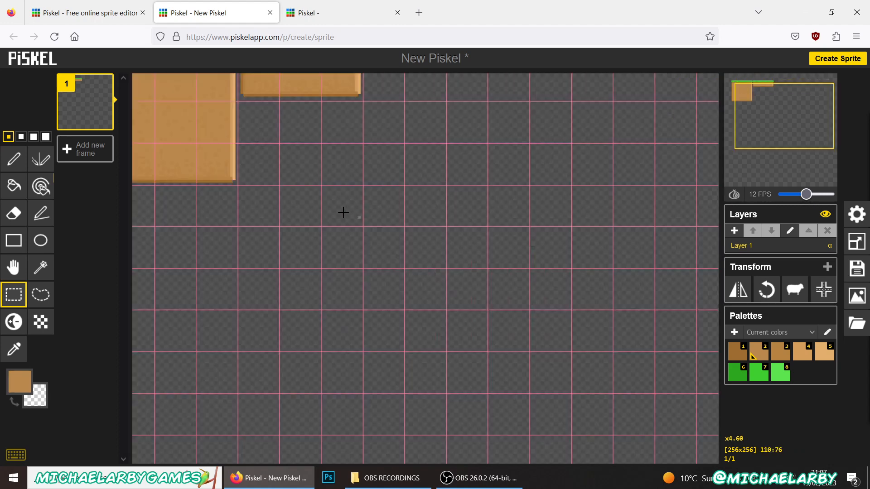
pyautogui.moveTo(793, 134); pyautogui.dragTo(770, 112)
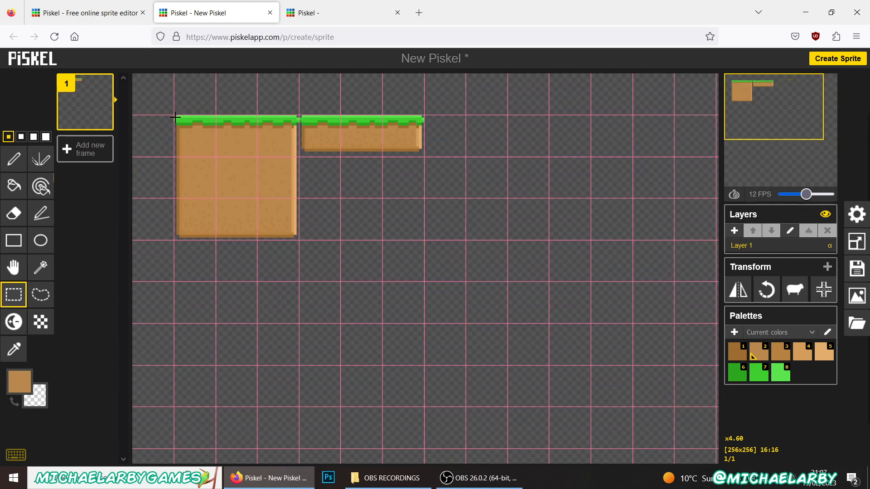
pyautogui.moveTo(175, 118); pyautogui.dragTo(197, 238)
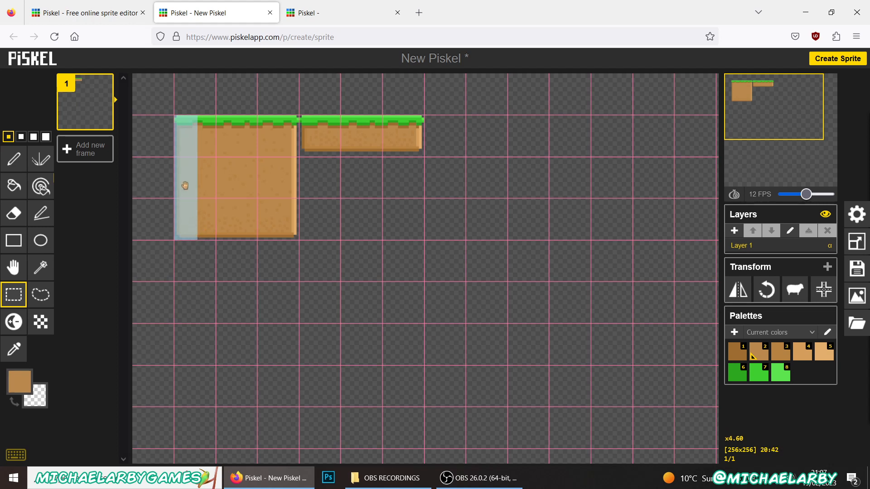
pyautogui.moveTo(185, 186); pyautogui.dragTo(353, 227)
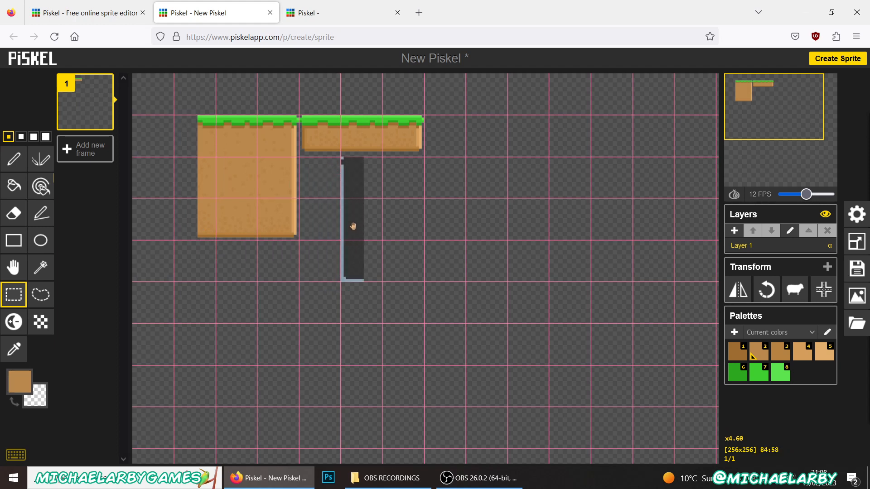
pyautogui.hotkey('ctrl', 'z')
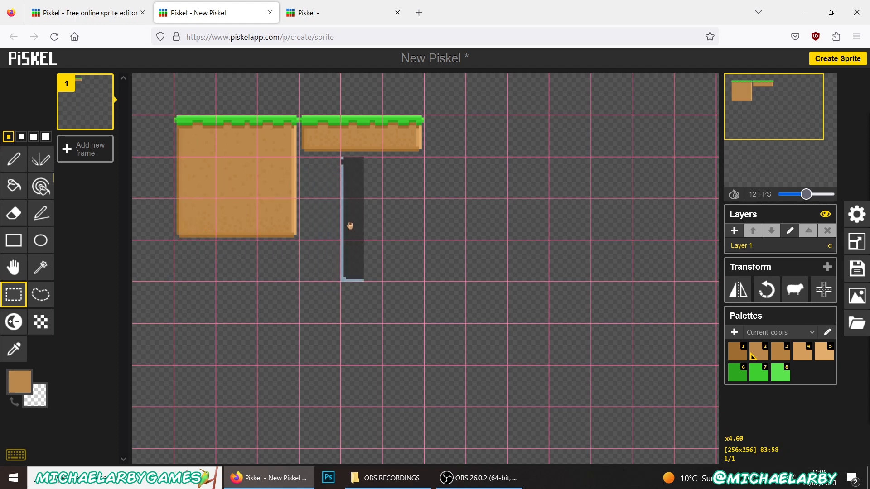
pyautogui.hotkey('ctrl', 'v')
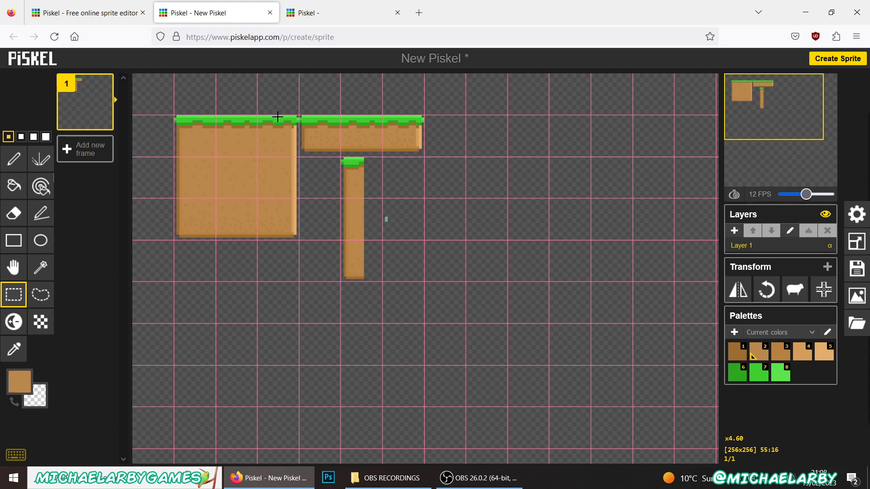
# Copy the large block's right edge strip against the pasted left strip to form a one-tile-wide pillar, restoring the original block
pyautogui.moveTo(278, 117); pyautogui.dragTo(298, 238)
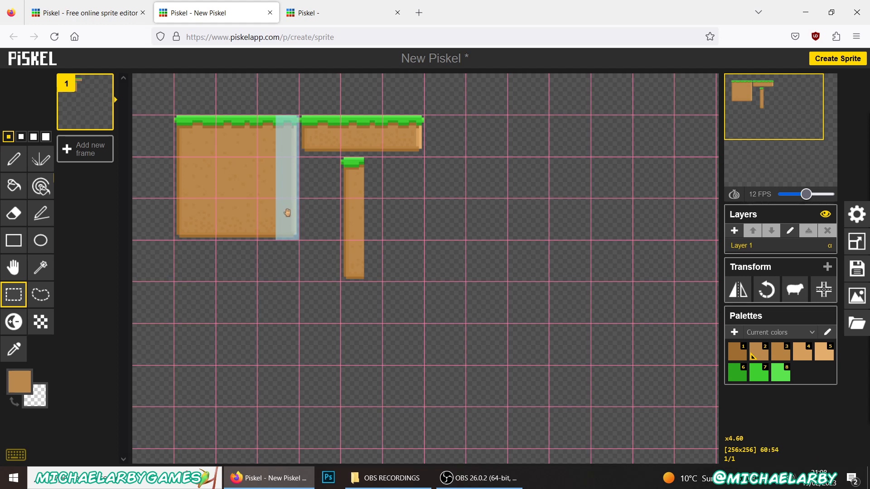
pyautogui.moveTo(280, 202); pyautogui.dragTo(363, 247)
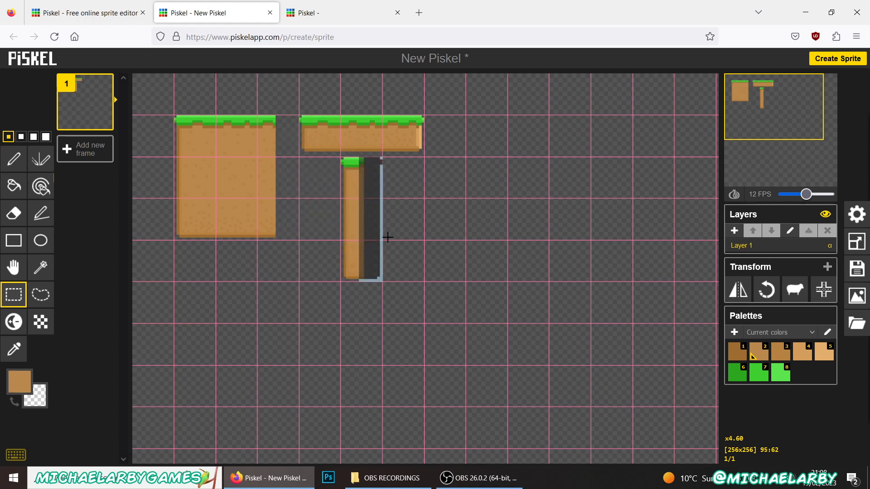
pyautogui.hotkey('ctrl', 'v')
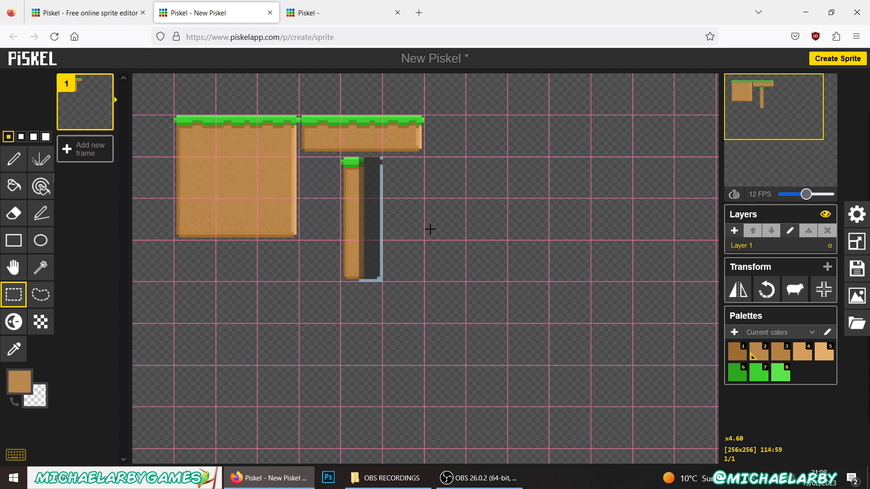
pyautogui.hotkey('ctrl', 'v')
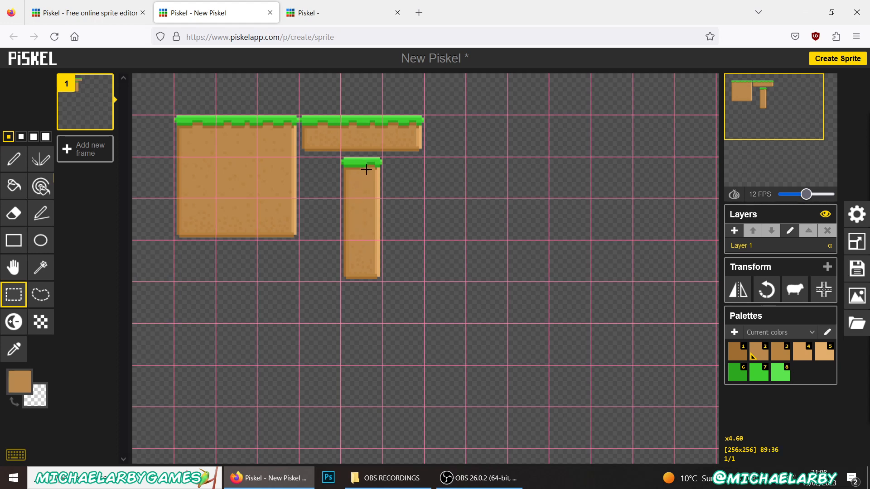
# Cut a notch about 2 px wide and 3 px tall into the left half of the pillar's grass edge using its mid-brown dirt color
pyautogui.scroll(5, 367, 169)
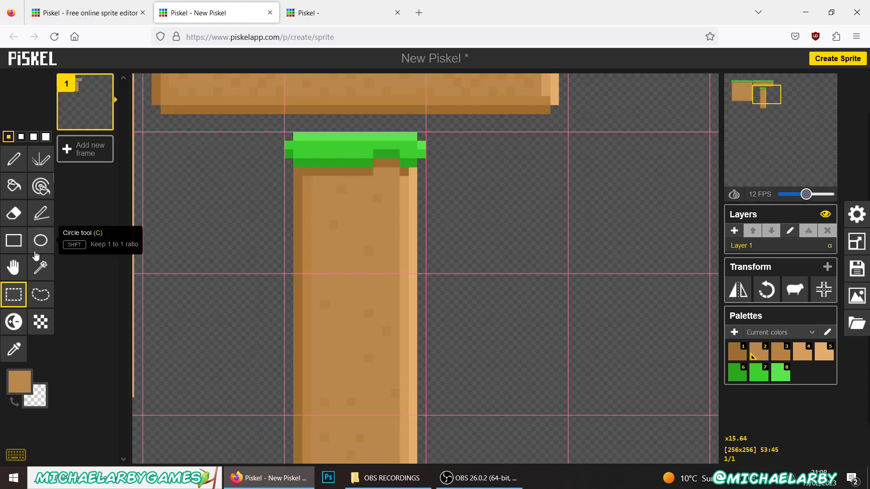
pyautogui.click(14, 349)
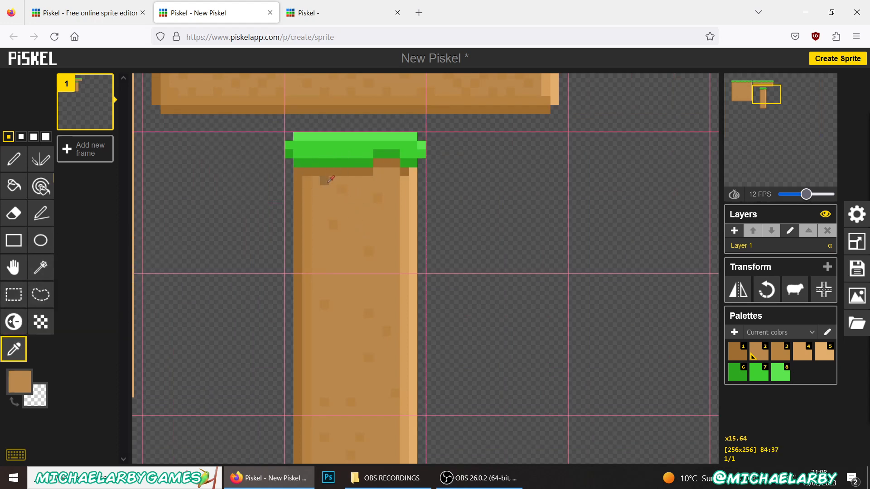
pyautogui.click(14, 159)
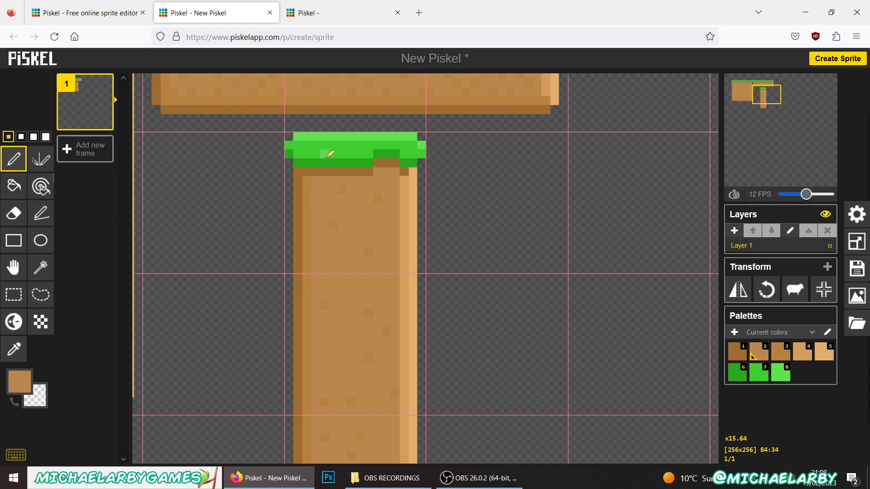
pyautogui.moveTo(330, 154); pyautogui.dragTo(329, 163)
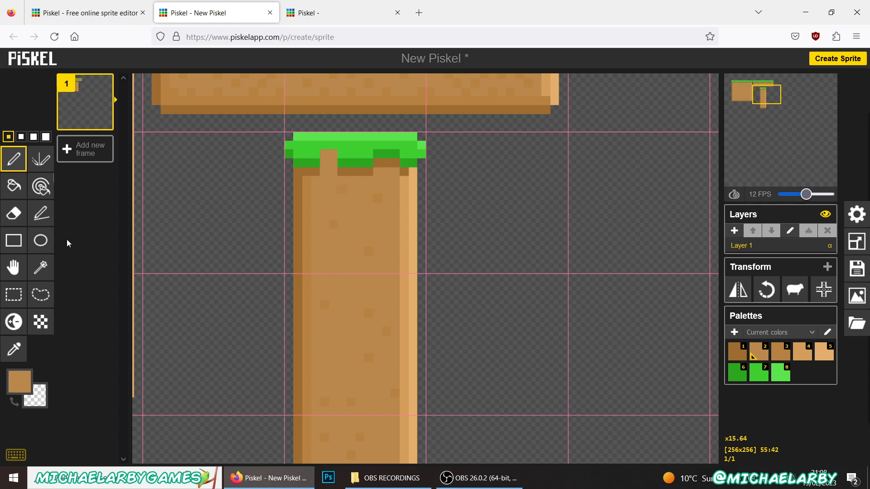
# Outline the top of the new grass notch with a 2 px row of the grass's dark green
pyautogui.click(14, 349)
pyautogui.click(313, 164)
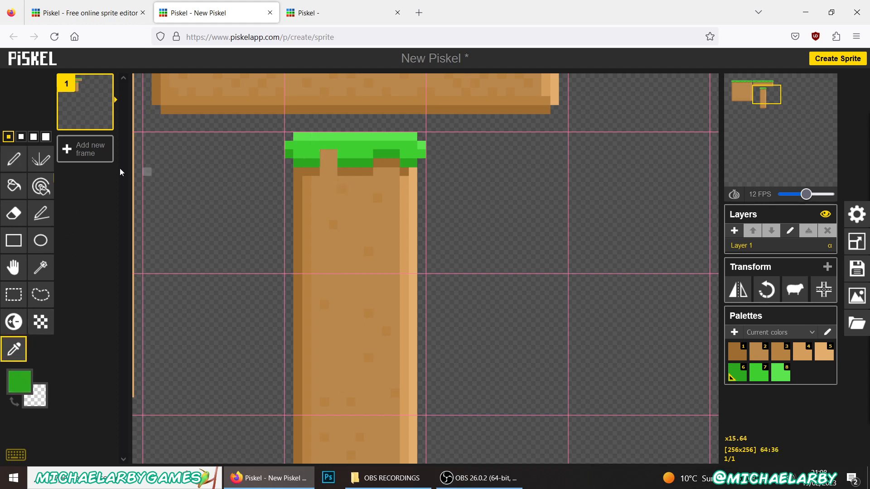
pyautogui.press('p')
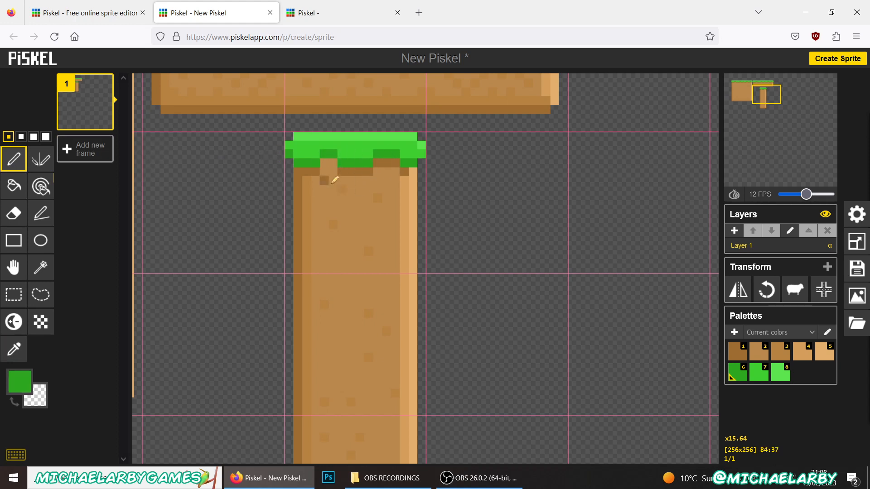
# Add a 2 px row of dark-brown shadow directly beneath the notch's dark-green edge, matching the shadow under the existing notch
pyautogui.click(306, 172)
pyautogui.click(14, 160)
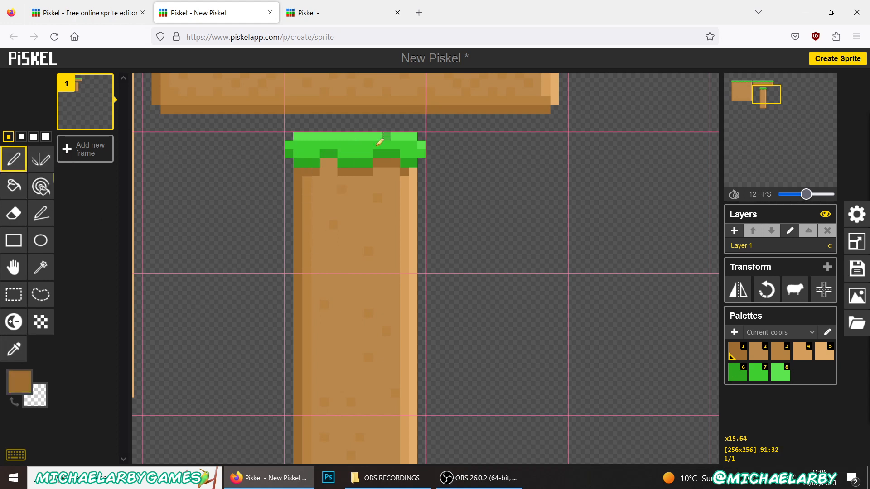
pyautogui.click(351, 198)
pyautogui.hotkey('ctrl', 'z')
pyautogui.click(403, 206)
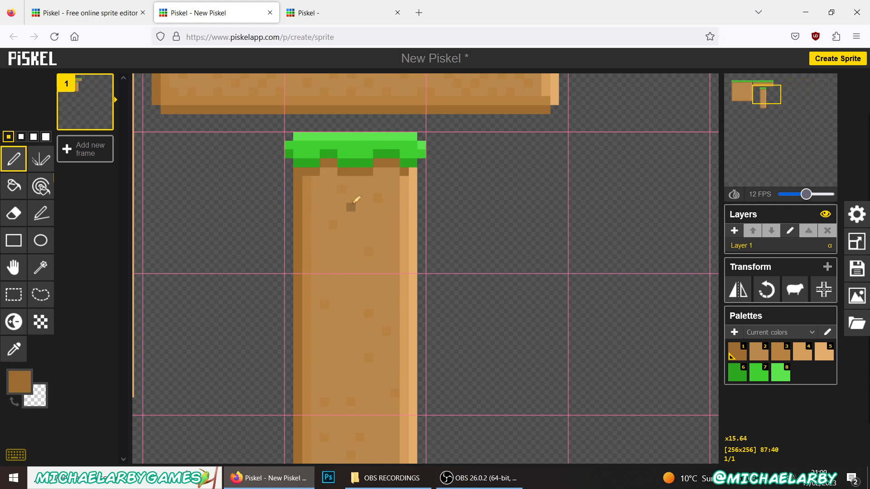
pyautogui.scroll(-10, 354, 200)
pyautogui.scroll(5, 406, 223)
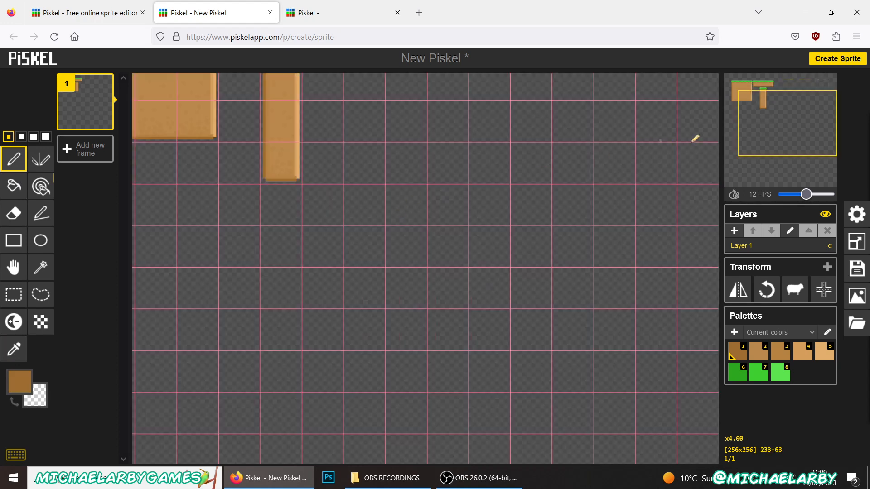
# Copy the grassy top part of the tall pillar into the empty tile one cell beyond the horizontal platform's end
pyautogui.moveTo(753, 134); pyautogui.dragTo(734, 105)
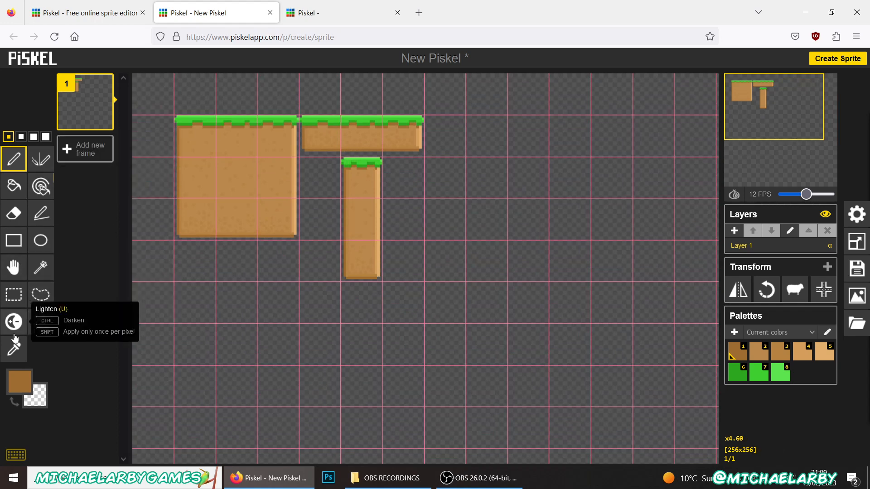
pyautogui.click(15, 295)
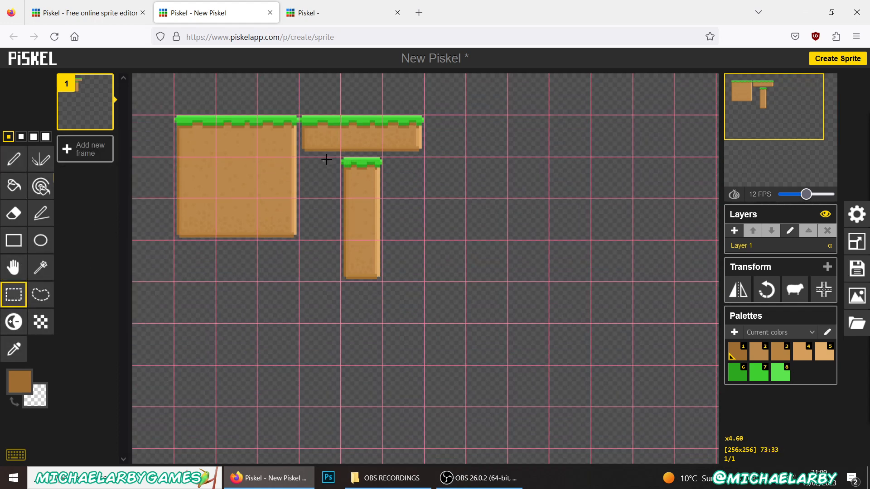
pyautogui.moveTo(342, 160); pyautogui.dragTo(488, 132)
pyautogui.click(342, 157)
pyautogui.click(335, 160)
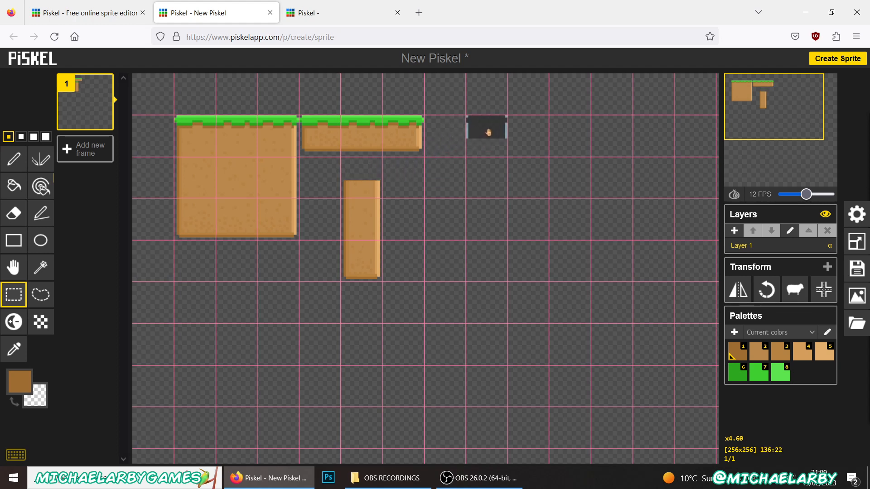
pyautogui.hotkey('ctrl', 'v')
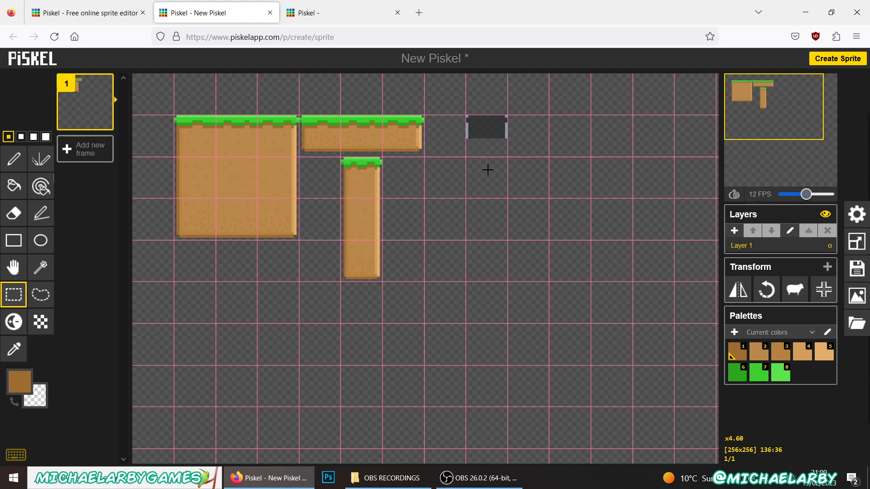
pyautogui.hotkey('ctrl', 'v')
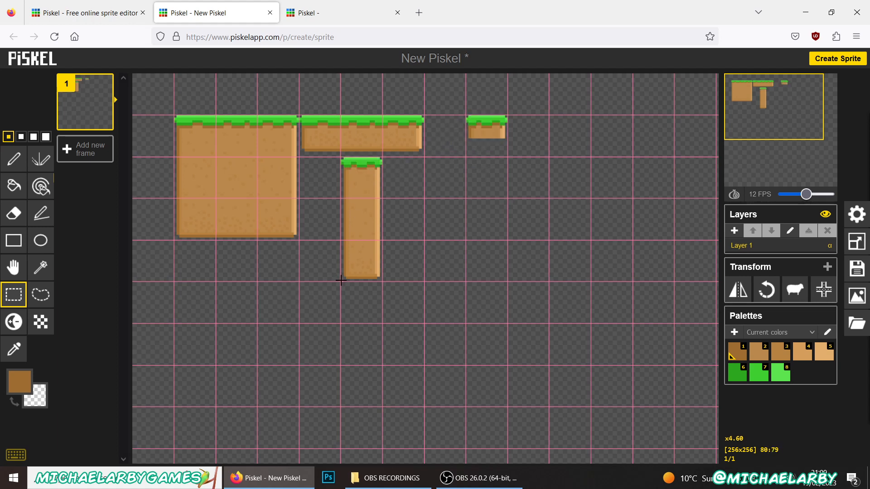
# Copy the pillar's bottom edge beneath the copied grassy top to complete a single one-tile block
pyautogui.moveTo(341, 280); pyautogui.dragTo(483, 150)
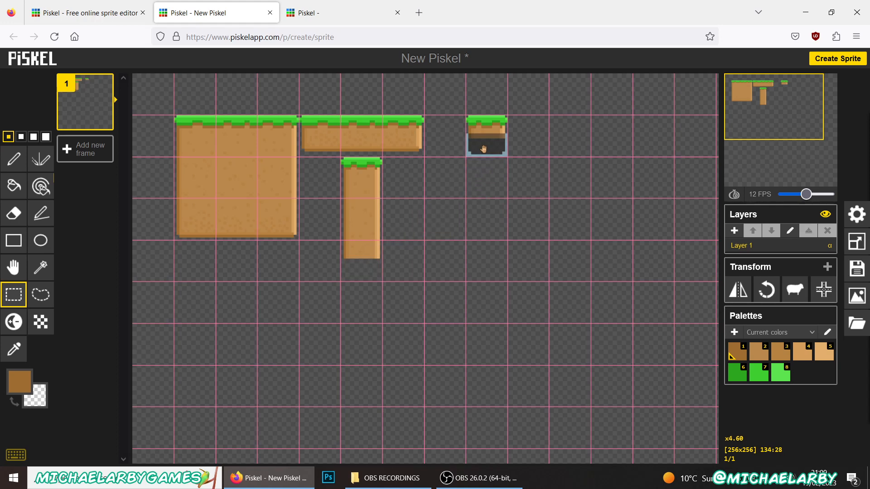
pyautogui.hotkey('ctrl', 'v')
pyautogui.click(499, 188)
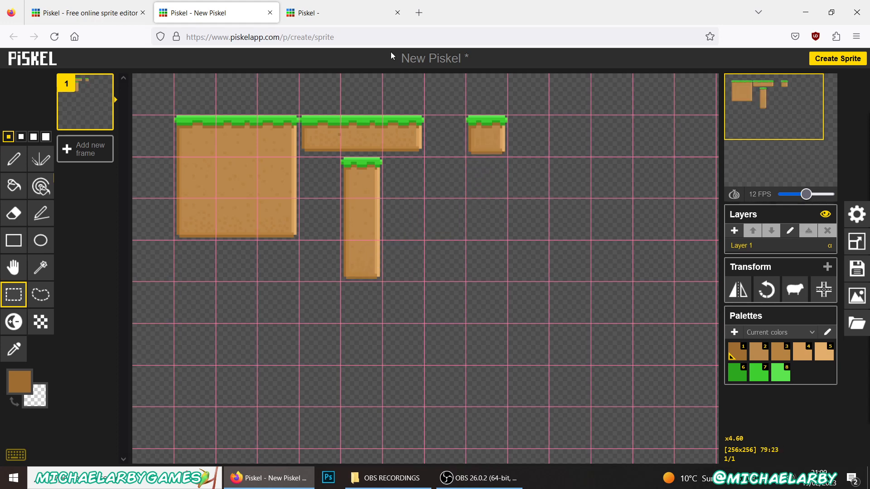
# Examine the grass-corner dirt tiles in the Simple grass 2d tileset and how they join the pillar to the ground in its sample scene
pyautogui.click(317, 12)
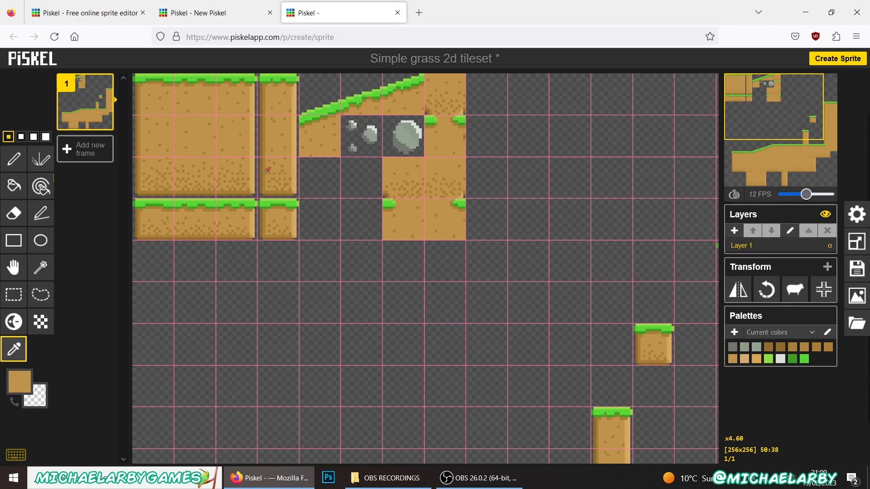
pyautogui.click(244, 19)
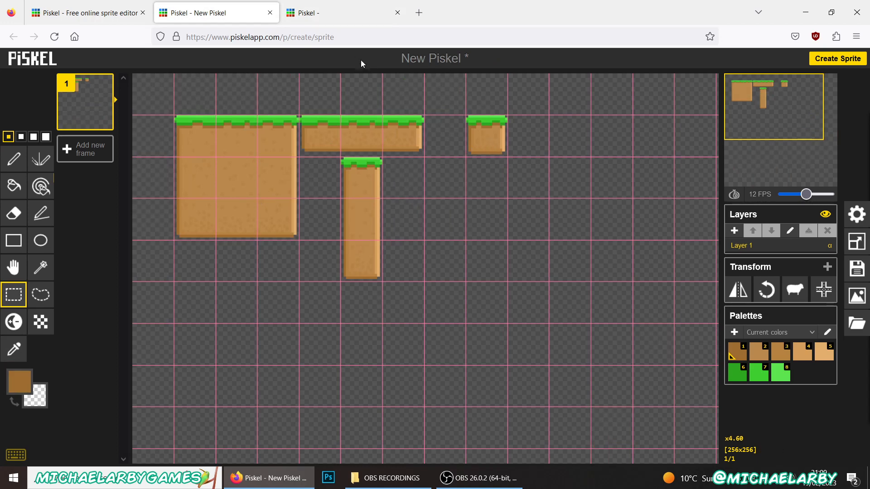
pyautogui.click(337, 13)
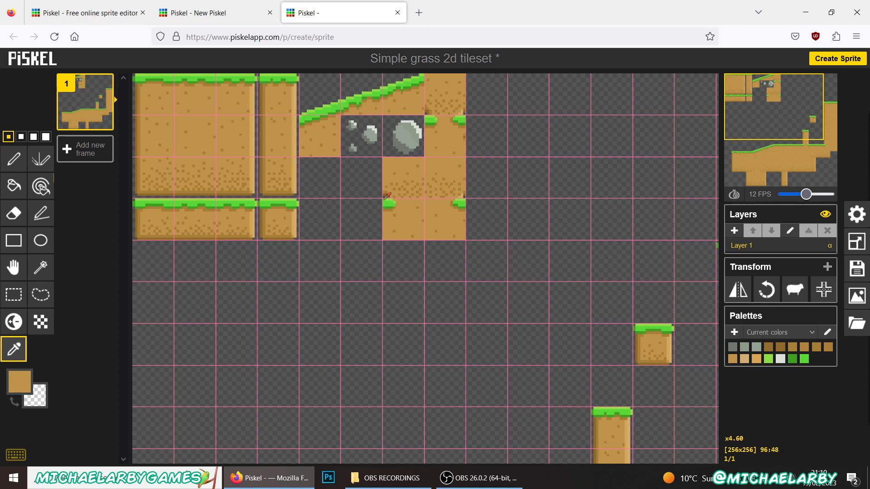
pyautogui.click(13, 294)
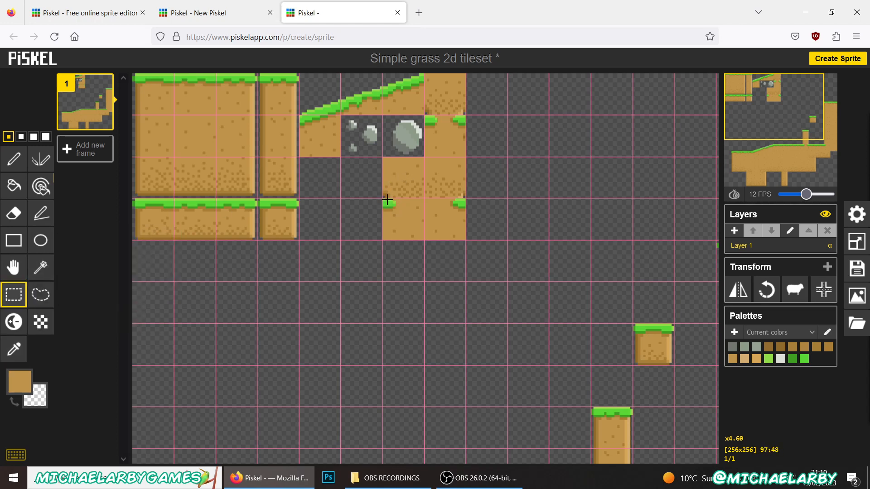
pyautogui.moveTo(387, 200); pyautogui.dragTo(421, 239)
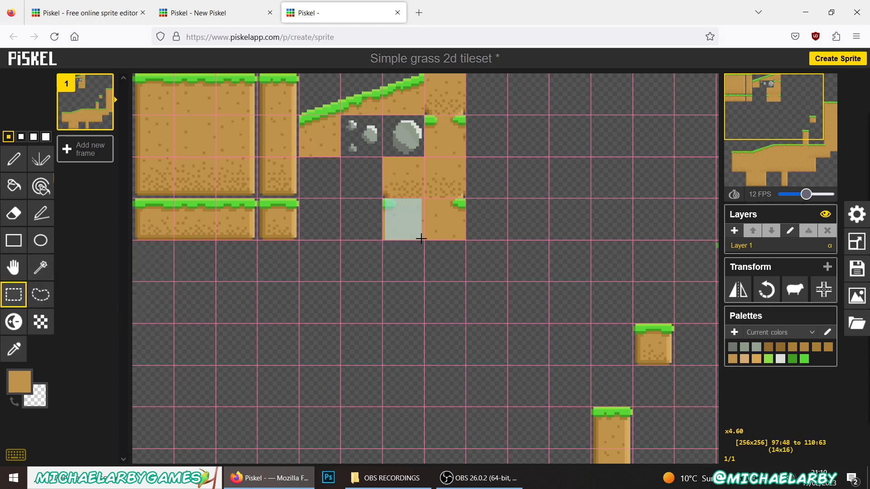
pyautogui.click(425, 244)
pyautogui.moveTo(425, 200); pyautogui.dragTo(464, 240)
pyautogui.click(519, 288)
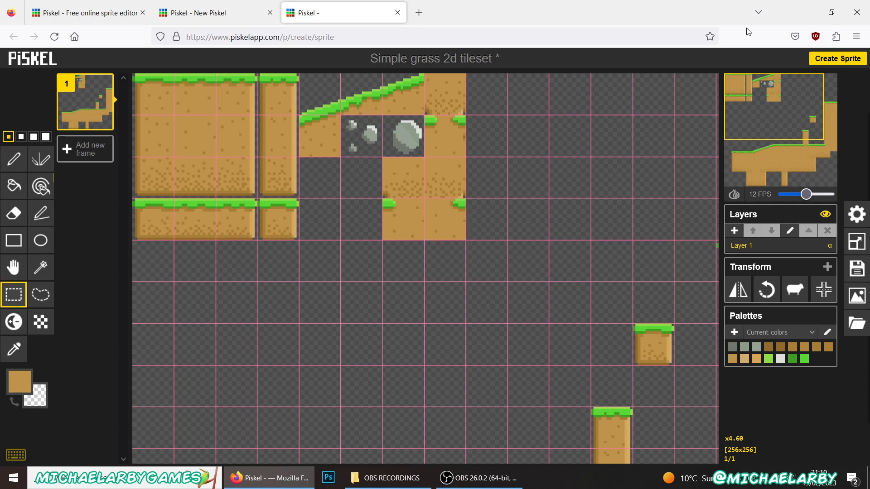
pyautogui.moveTo(776, 108); pyautogui.dragTo(792, 137)
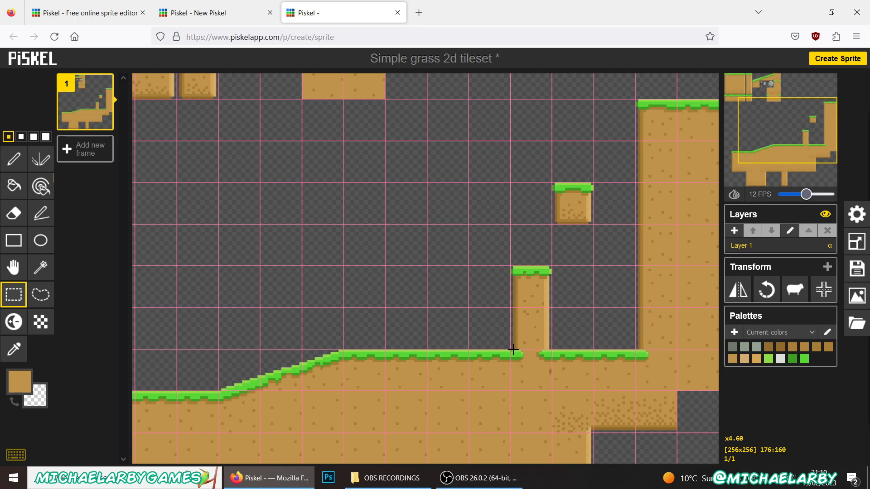
pyautogui.moveTo(513, 349); pyautogui.dragTo(549, 389)
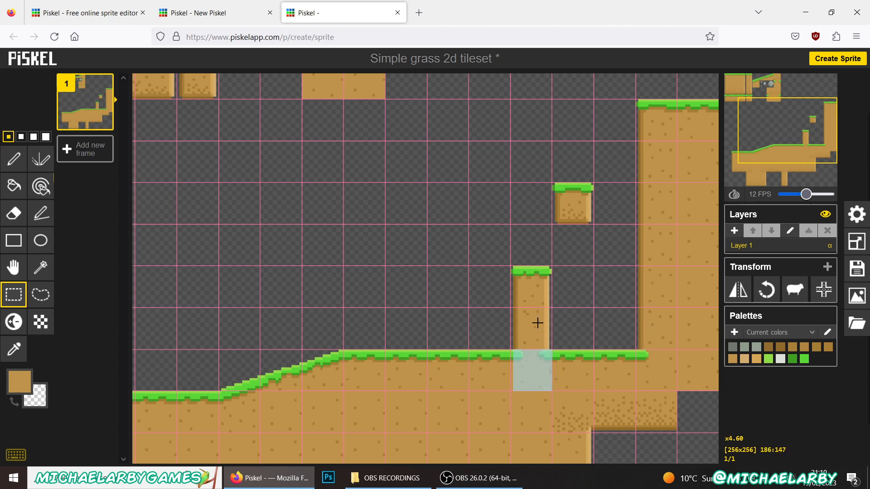
pyautogui.click(577, 320)
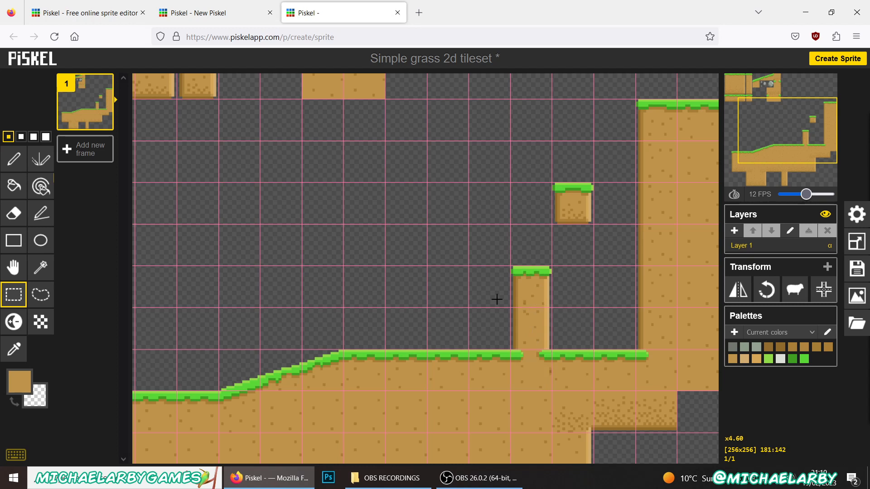
# In the New Piskel sprite, copy the large block's centre dirt tile into an empty cell between the pillar and the single block
pyautogui.click(219, 14)
pyautogui.moveTo(217, 158); pyautogui.dragTo(438, 223)
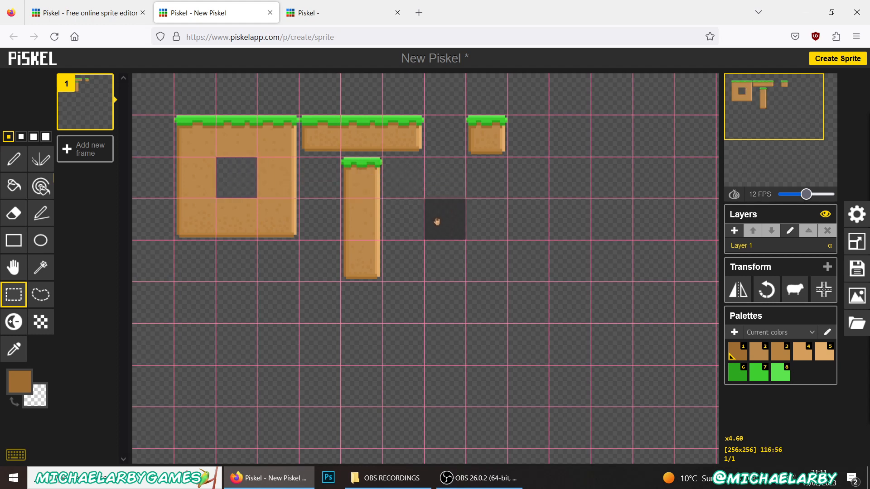
pyautogui.hotkey('ctrl', 'z')
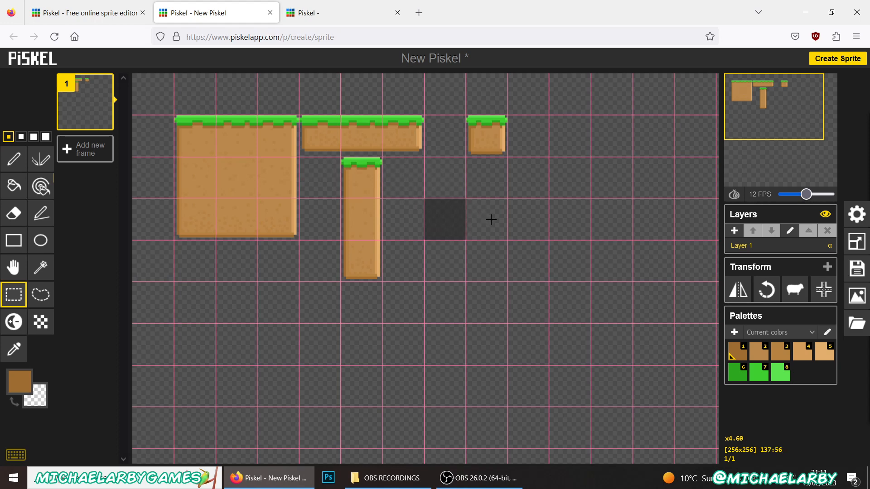
pyautogui.hotkey('ctrl', 'v')
# Paint a small grass tuft in the upper-left corner of the copied dirt tile, using the mid green sampled from the pillar's grass
pyautogui.scroll(5, 451, 216)
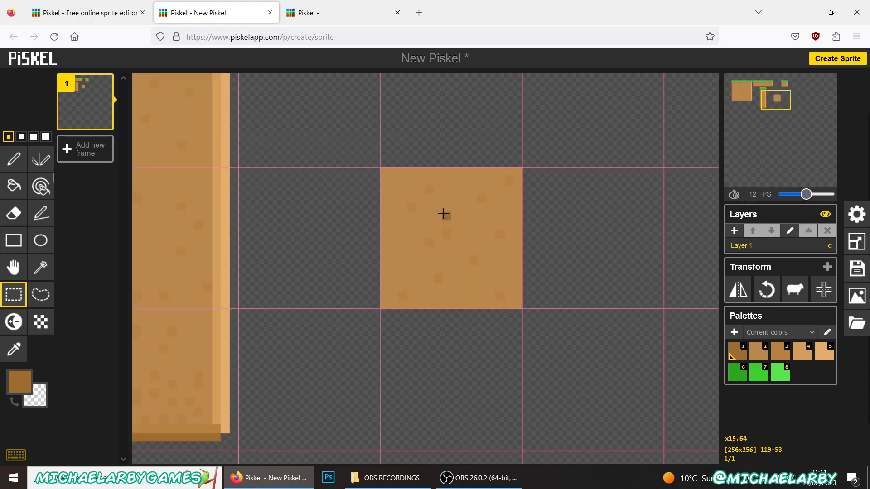
pyautogui.scroll(-6, 464, 231)
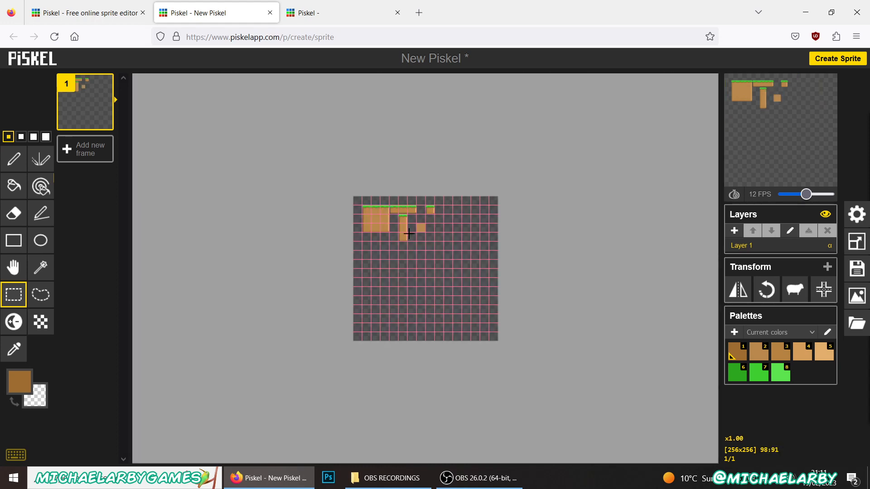
pyautogui.scroll(3, 413, 222)
pyautogui.scroll(5, 356, 154)
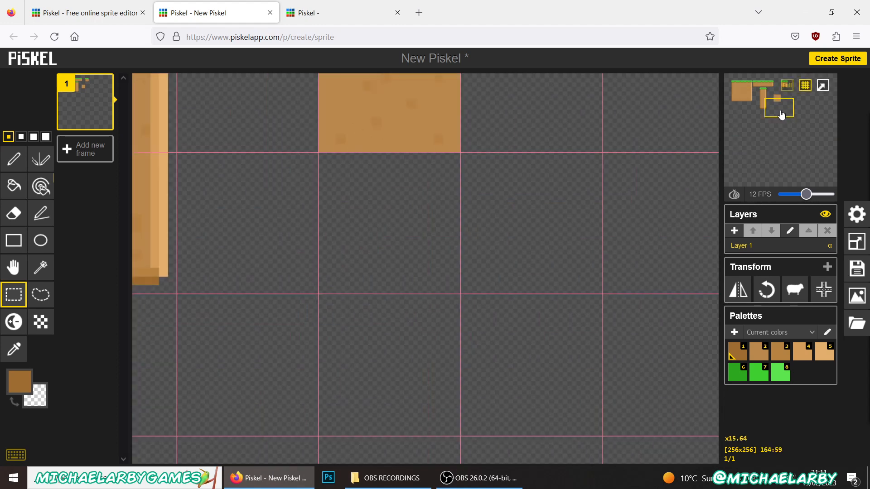
pyautogui.moveTo(781, 113)
pyautogui.mouseDown()
pyautogui.moveTo(767, 103)
pyautogui.moveTo(774, 99)
pyautogui.mouseUp()
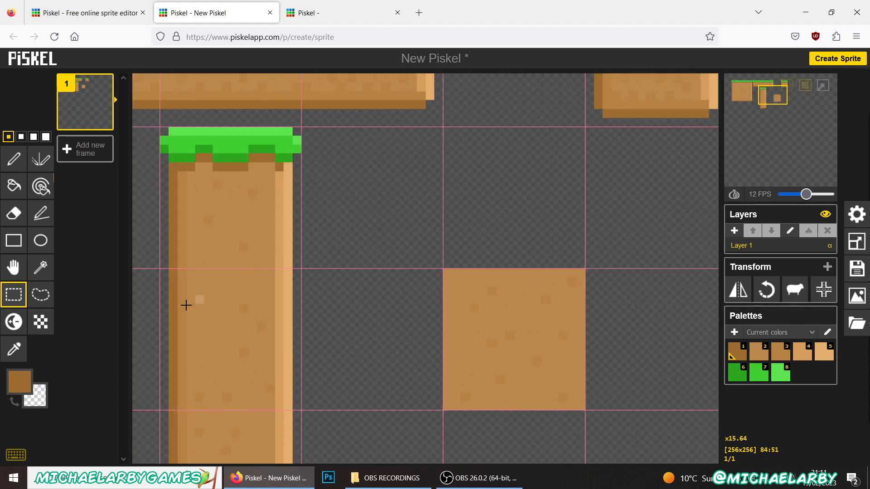
pyautogui.click(13, 349)
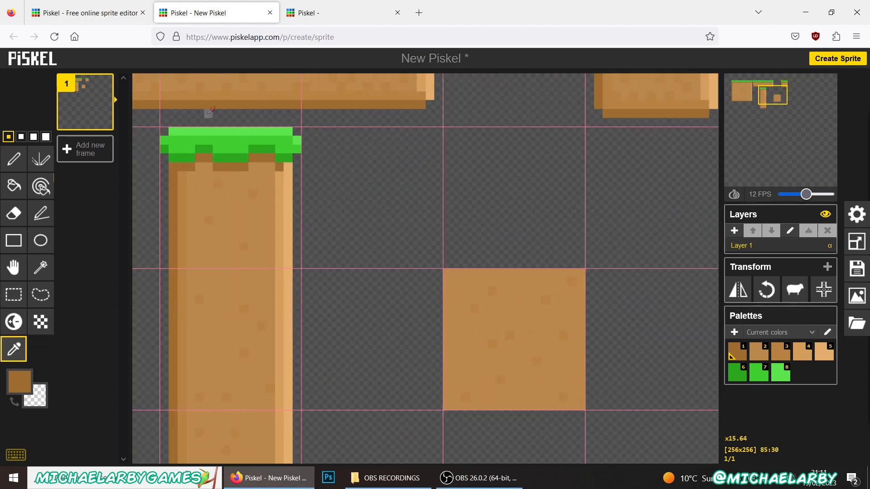
pyautogui.click(235, 138)
pyautogui.click(14, 159)
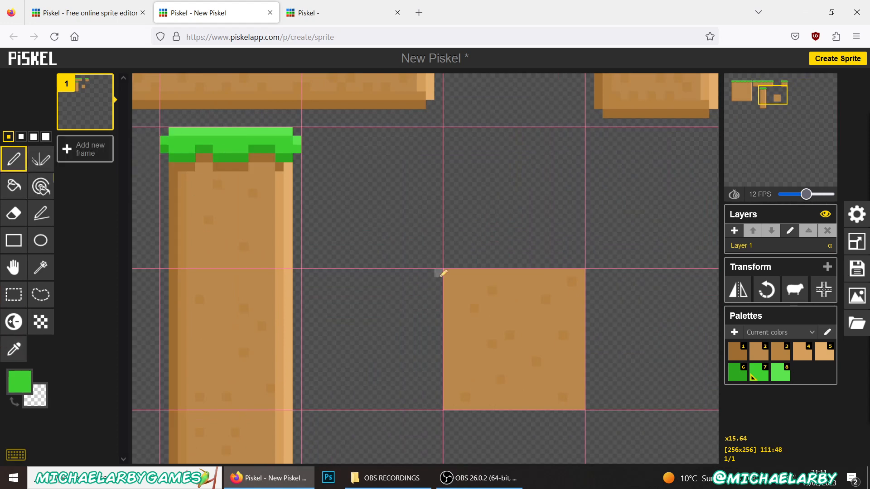
pyautogui.moveTo(449, 273)
pyautogui.mouseDown()
pyautogui.moveTo(473, 291)
pyautogui.moveTo(449, 299)
pyautogui.moveTo(472, 286)
pyautogui.moveTo(449, 280)
pyautogui.moveTo(451, 290)
pyautogui.moveTo(472, 287)
pyautogui.mouseUp()
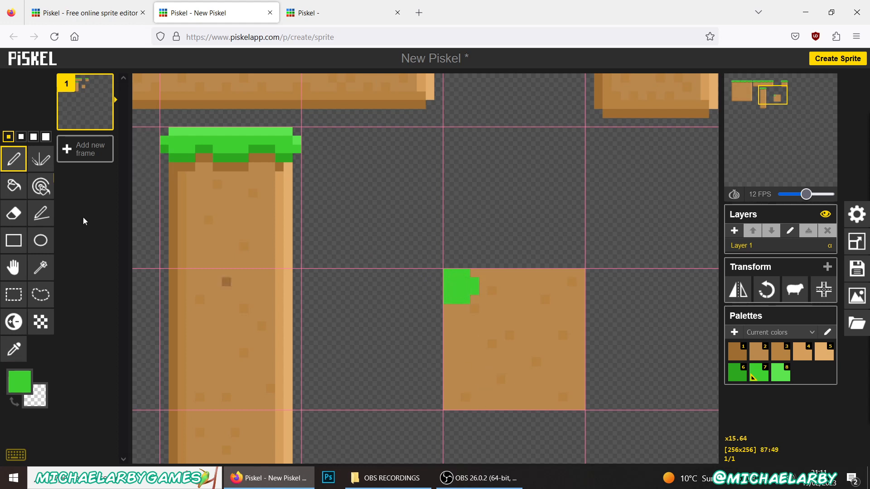
# Highlight the upper edge and tip of the corner tuft with the light green sampled from the pillar's grass
pyautogui.click(14, 349)
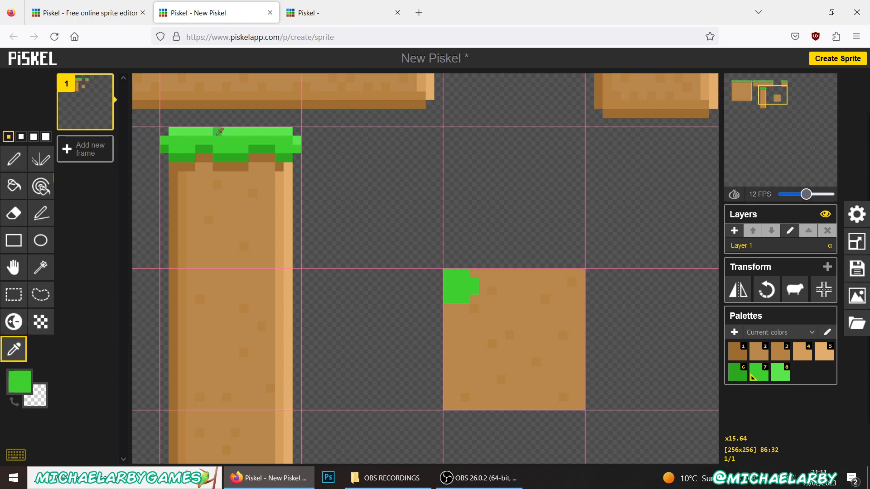
pyautogui.click(219, 132)
pyautogui.click(14, 159)
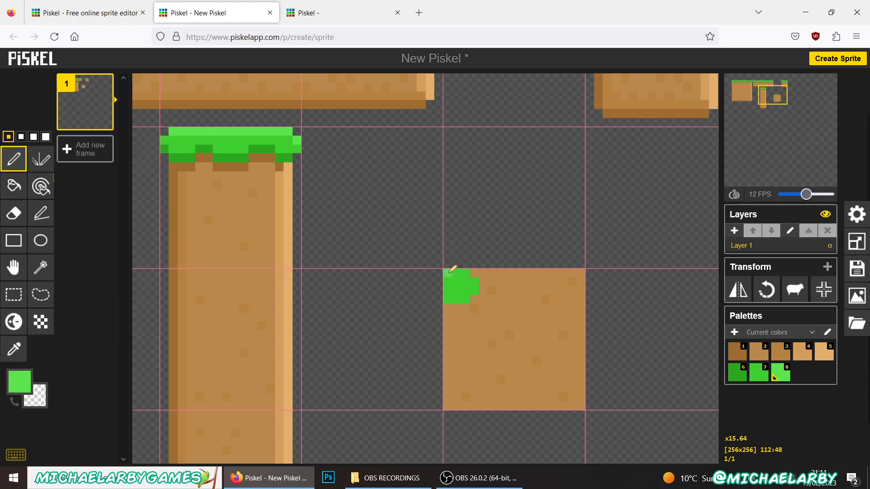
pyautogui.moveTo(449, 273); pyautogui.dragTo(468, 271)
pyautogui.click(475, 282)
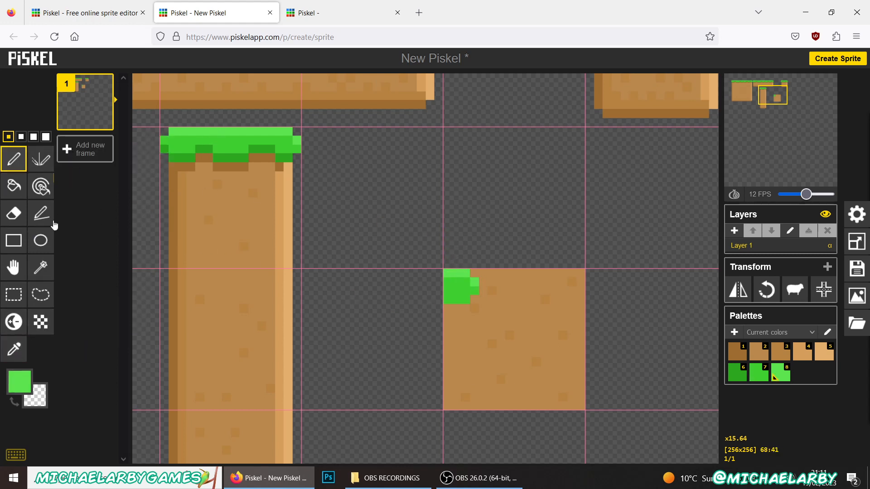
# Shade the bottom row of the corner tuft with the dark green sampled from the pillar's grass
pyautogui.click(13, 349)
pyautogui.click(184, 157)
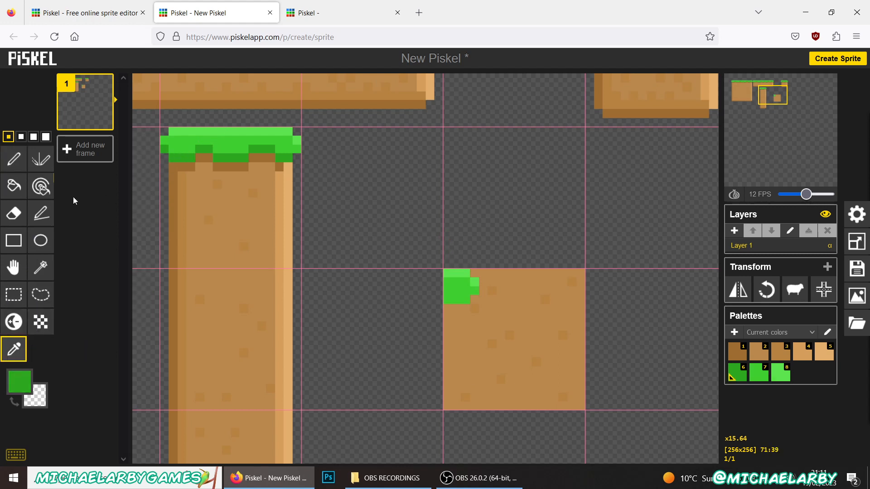
pyautogui.click(12, 159)
pyautogui.moveTo(448, 298); pyautogui.dragTo(469, 297)
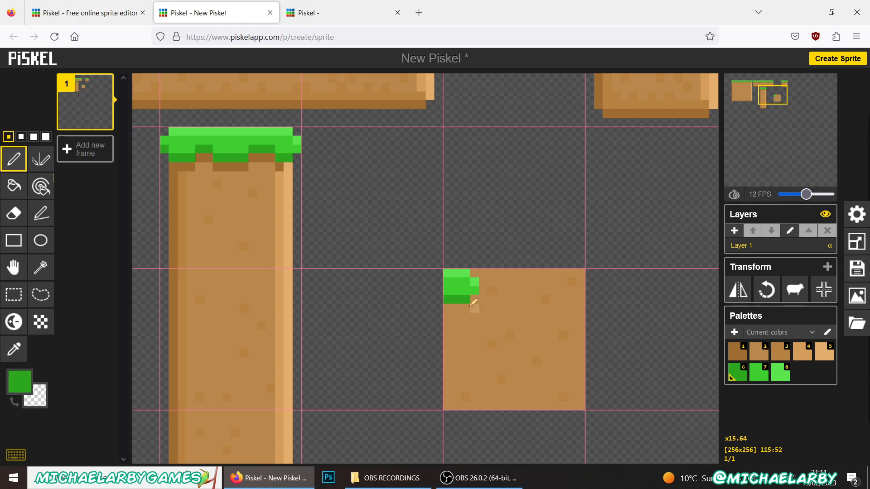
# Add a shadow on the dirt beneath the corner tuft with the dark brown sampled from under the pillar's grass
pyautogui.click(14, 349)
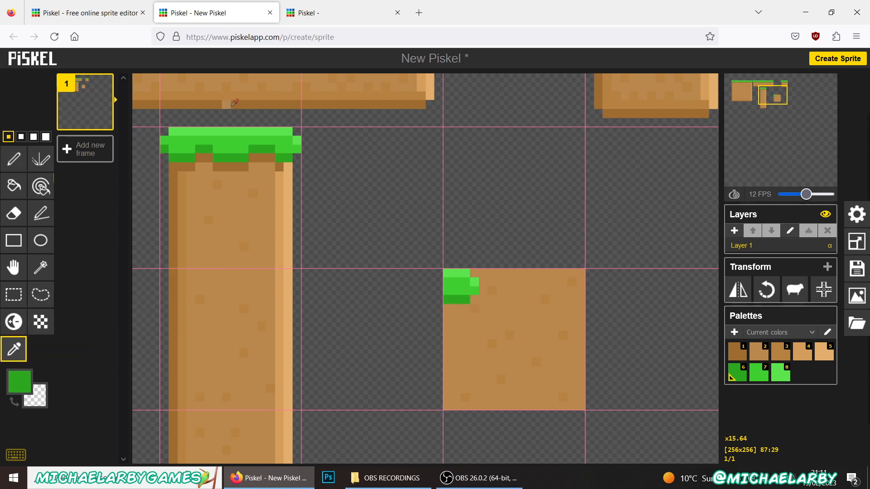
pyautogui.click(207, 156)
pyautogui.click(14, 159)
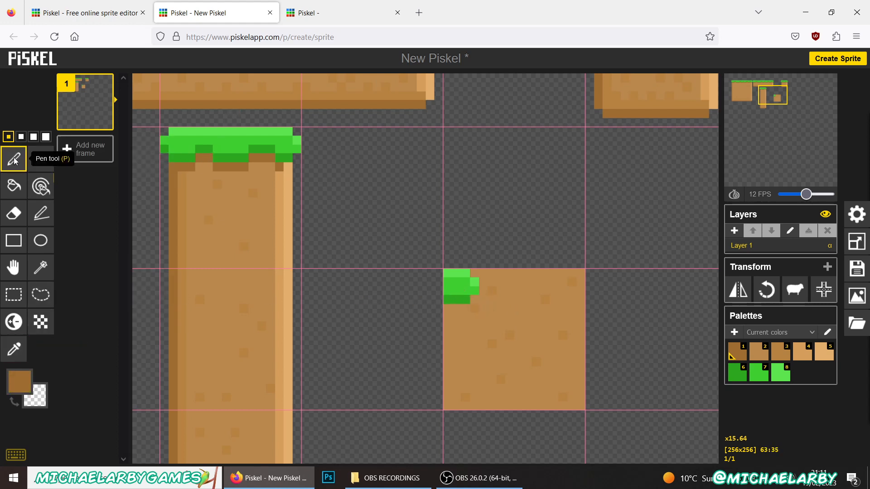
pyautogui.moveTo(448, 308); pyautogui.dragTo(458, 304)
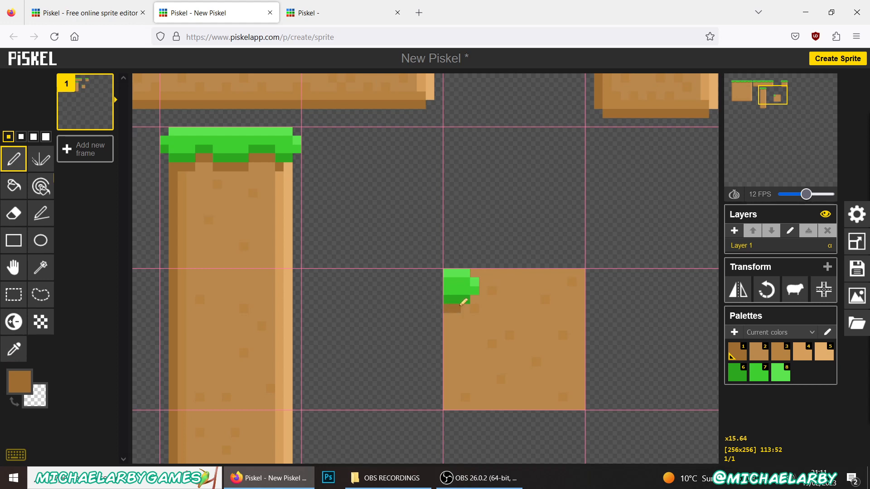
pyautogui.click(474, 300)
pyautogui.scroll(-10, 463, 272)
pyautogui.scroll(5, 407, 216)
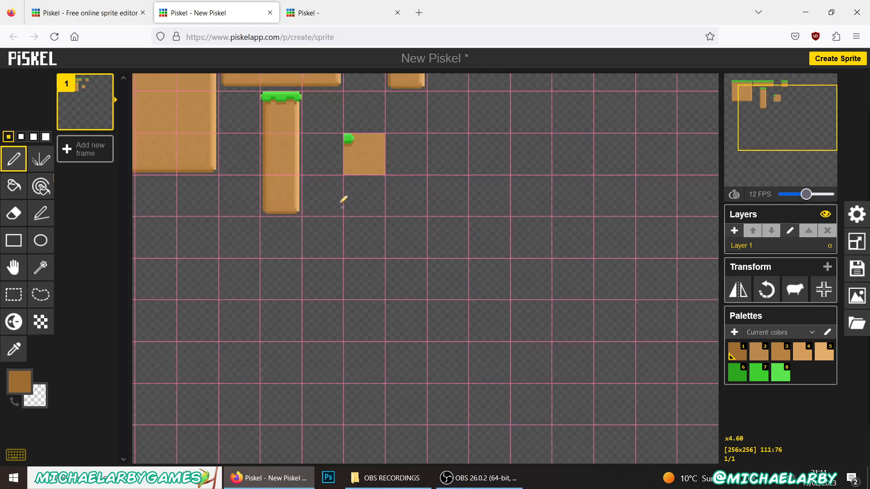
pyautogui.moveTo(733, 115); pyautogui.dragTo(729, 102)
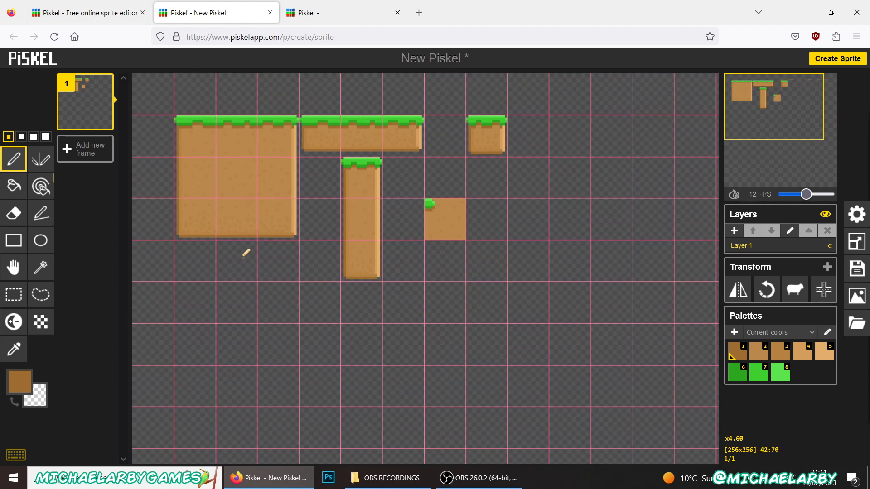
# Copy the large block's centre dirt tile into the empty cell right of the corner-tuft tile, keeping the original block intact
pyautogui.click(14, 295)
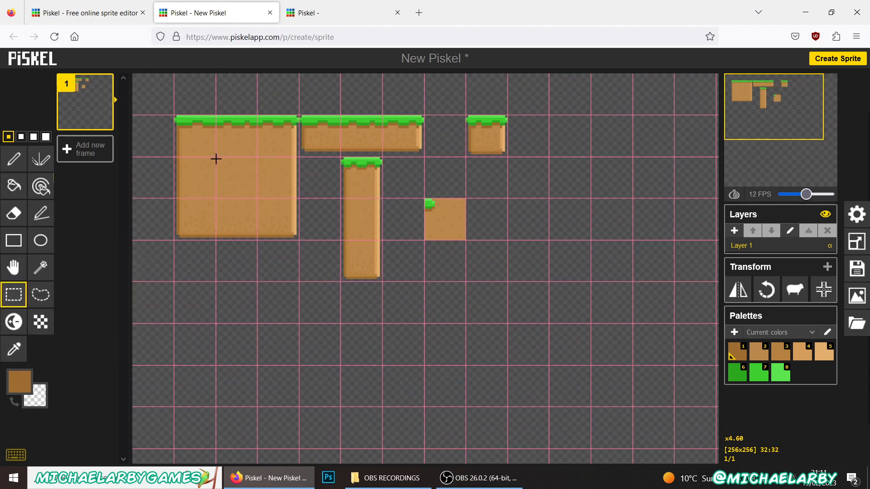
pyautogui.moveTo(215, 159); pyautogui.dragTo(492, 228)
pyautogui.press('Delete')
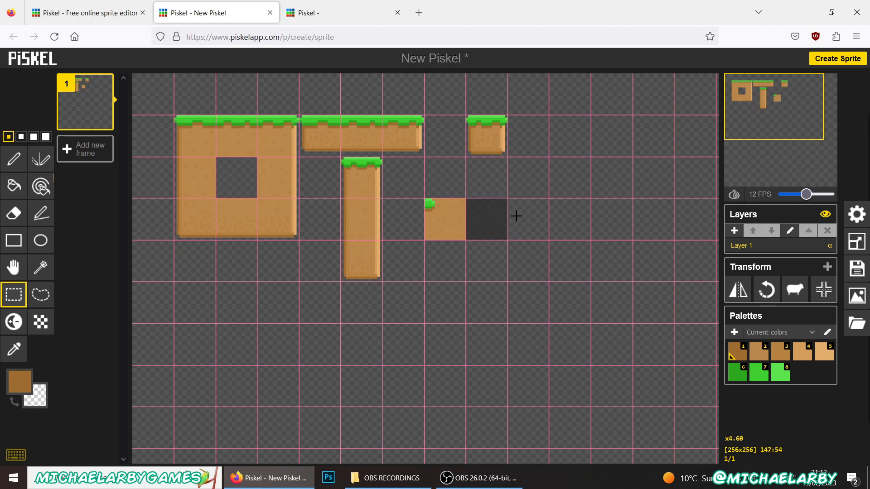
pyautogui.hotkey('ctrl', 'z')
pyautogui.hotkey('ctrl', 'v')
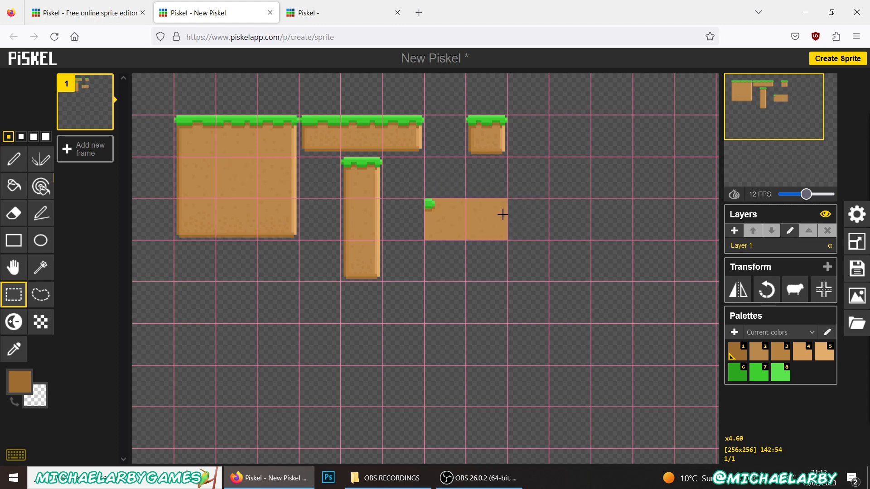
# Paint a small grass tuft in the upper-right corner of the new dirt tile, using the mid green sampled from the existing corner tuft
pyautogui.scroll(5, 483, 192)
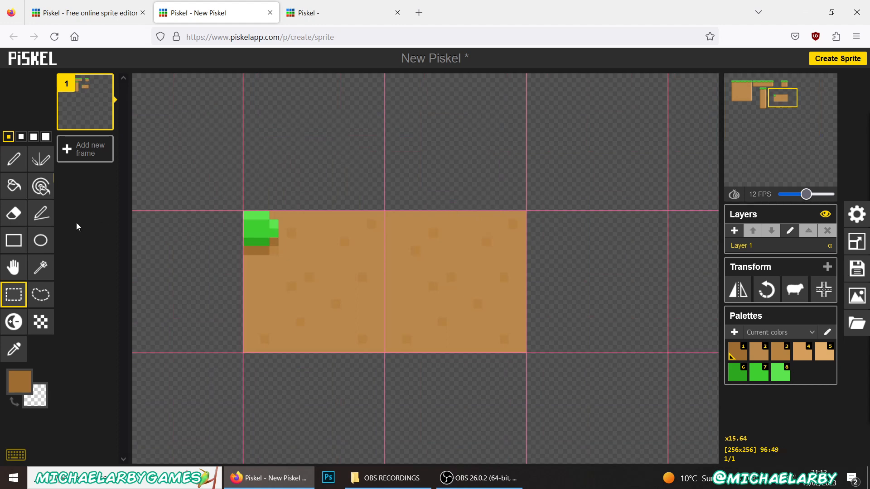
pyautogui.click(13, 162)
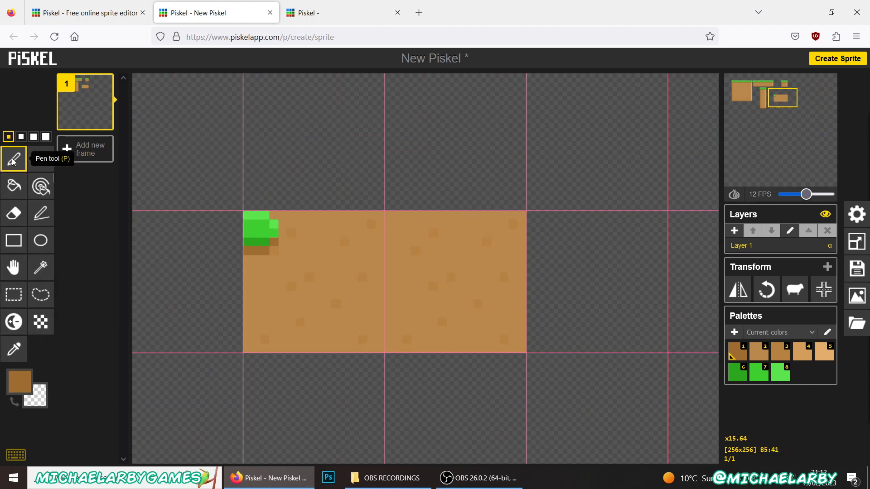
pyautogui.click(13, 349)
pyautogui.click(257, 231)
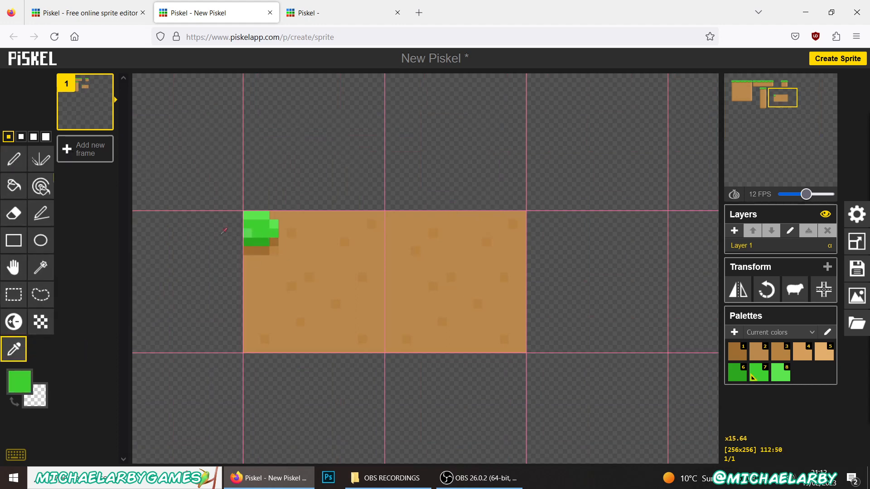
pyautogui.click(16, 167)
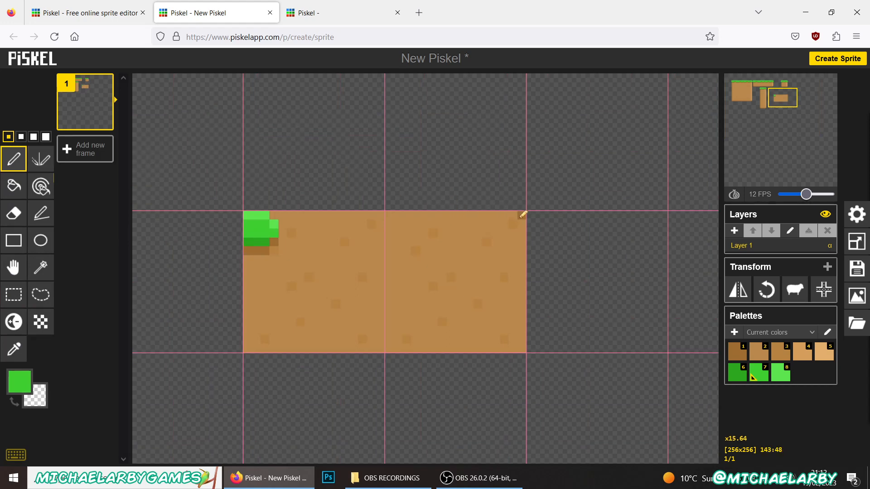
pyautogui.moveTo(522, 216); pyautogui.dragTo(511, 217)
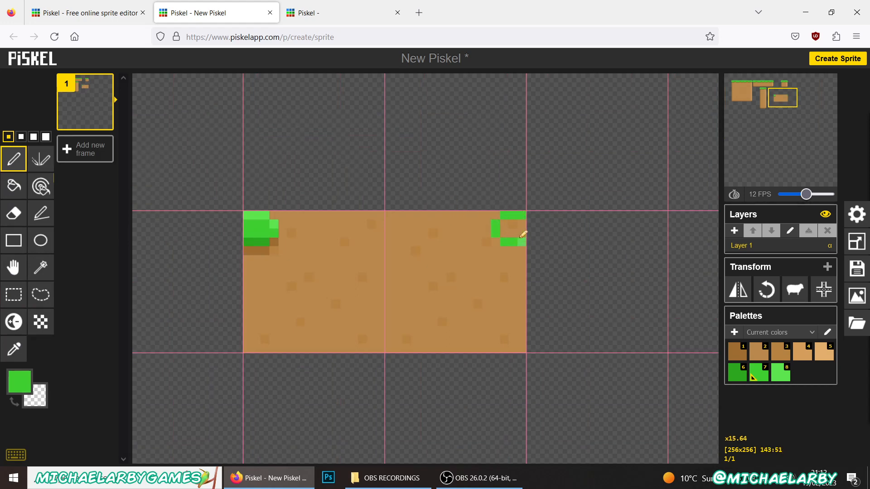
pyautogui.moveTo(519, 222); pyautogui.dragTo(507, 228)
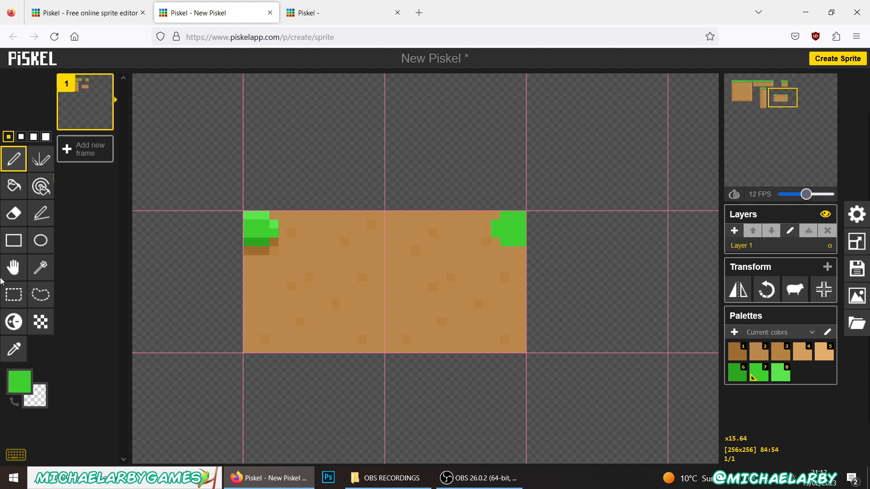
# Shade the bottom row and lower tip of the upper-right tuft with the dark green sampled from the first tuft
pyautogui.click(13, 349)
pyautogui.click(250, 241)
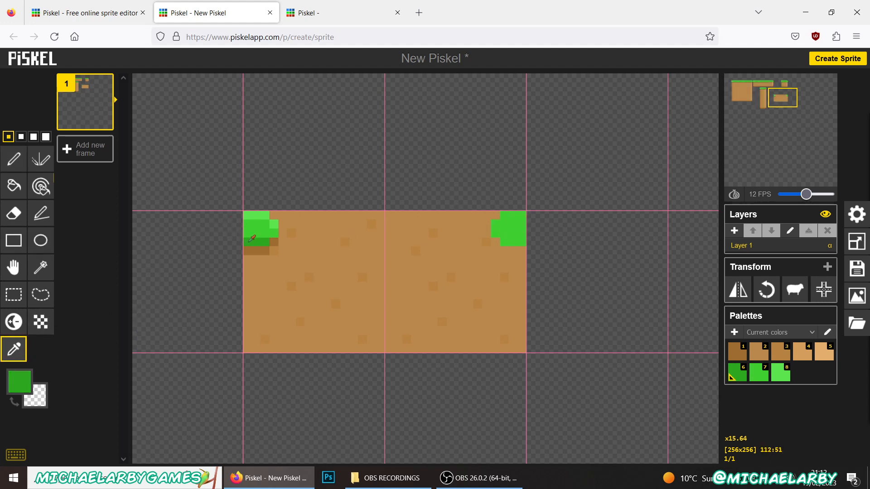
pyautogui.click(13, 159)
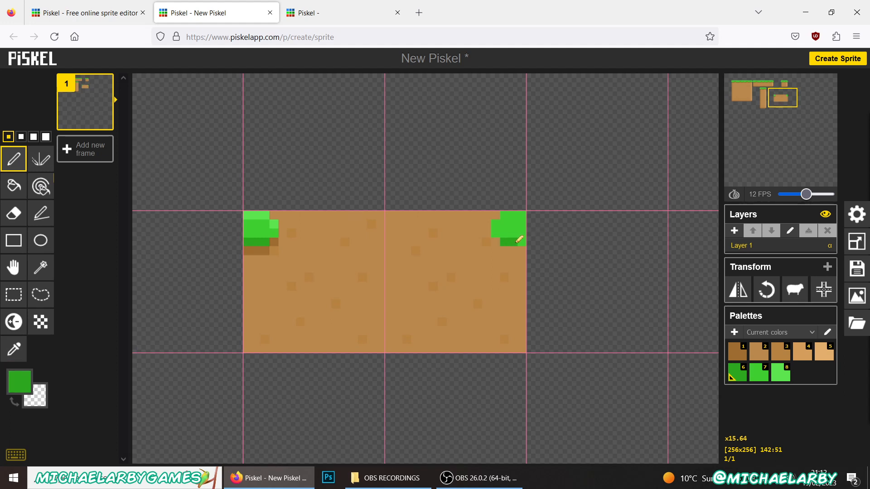
pyautogui.click(519, 241)
pyautogui.click(497, 233)
# Highlight the upper edge of the upper-right tuft with the light green sampled from the first tuft
pyautogui.click(15, 350)
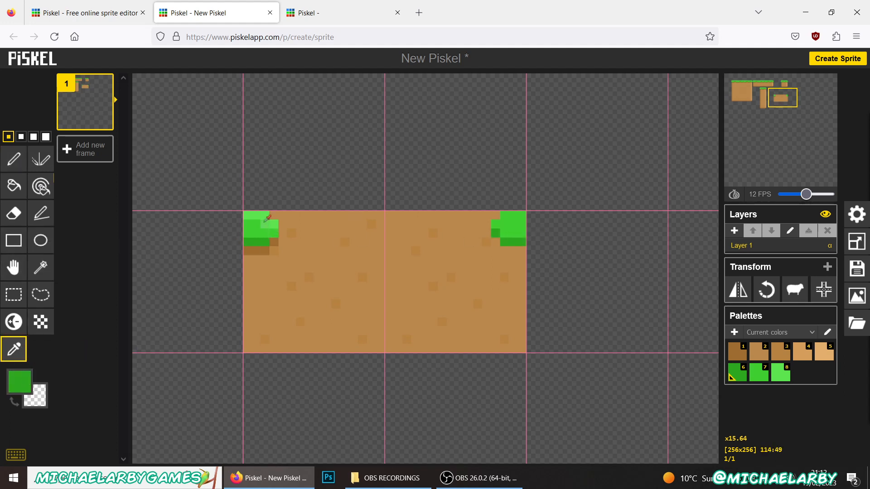
pyautogui.click(267, 216)
pyautogui.click(14, 159)
pyautogui.click(504, 233)
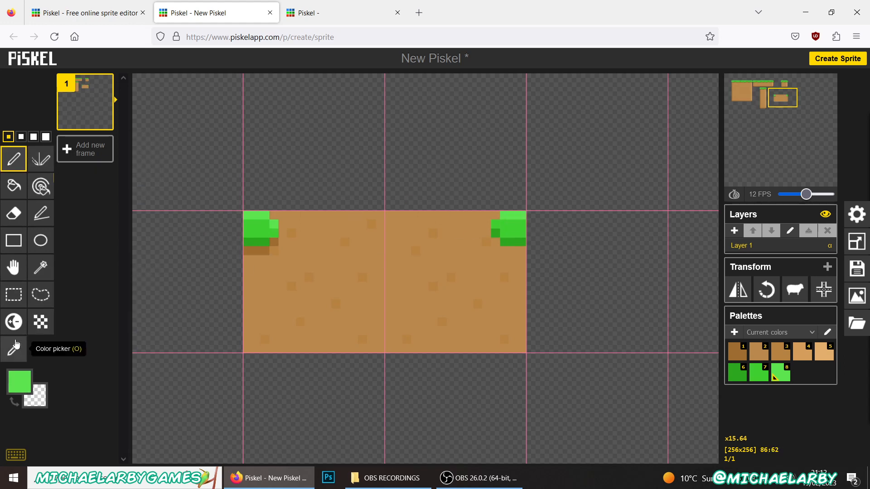
# Add a shadow on the dirt beneath the upper-right tuft with the dark brown sampled from under the first tuft
pyautogui.click(14, 349)
pyautogui.click(264, 249)
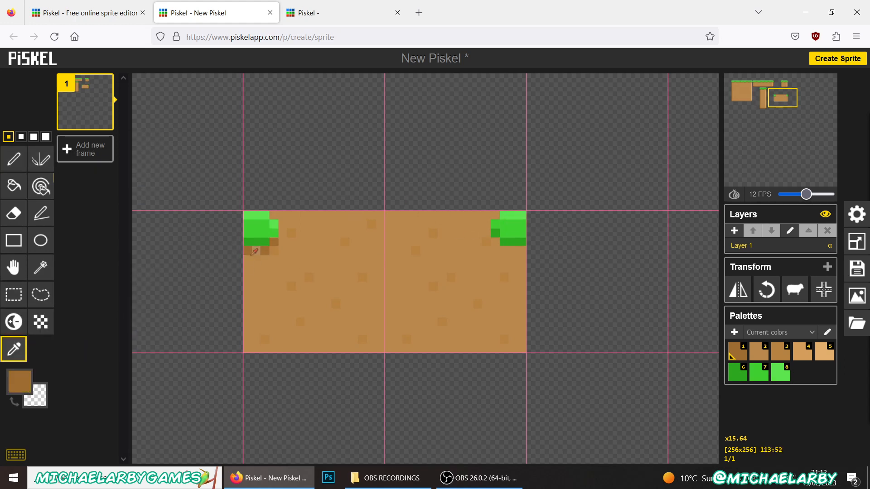
pyautogui.click(14, 159)
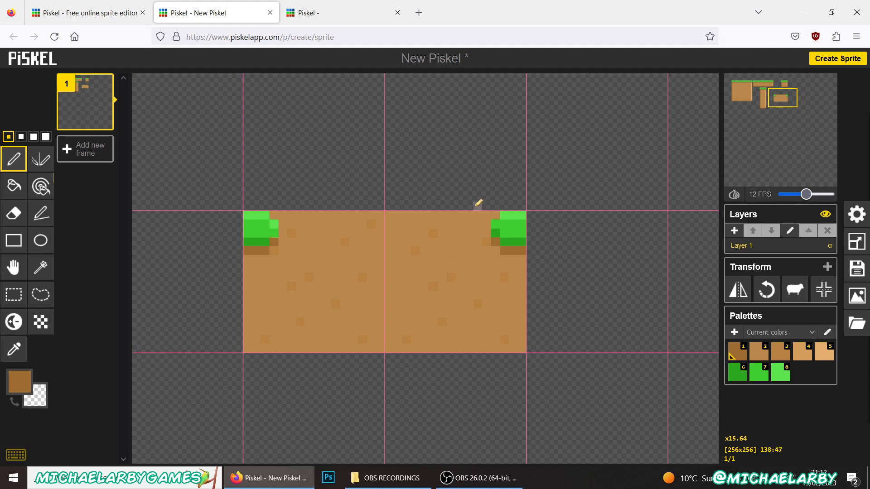
# Examine the reference tileset's ground tile beneath the pillar, which has grass tufts in both upper corners
pyautogui.click(318, 14)
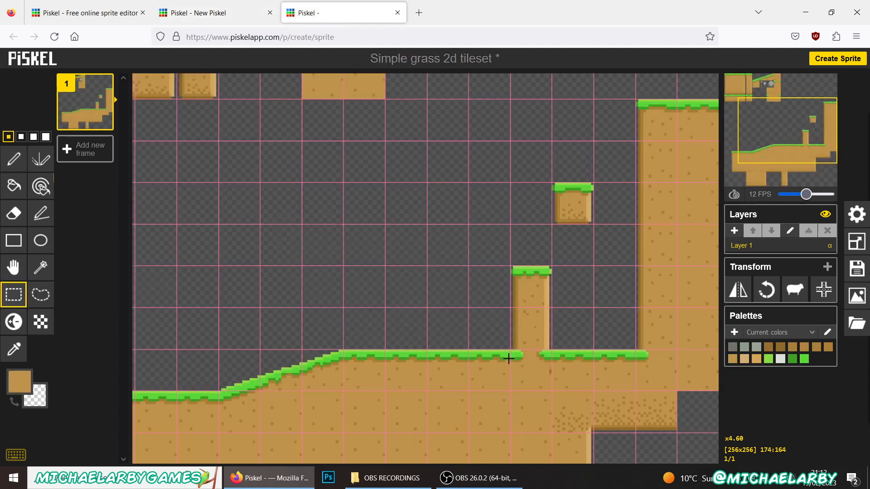
pyautogui.moveTo(510, 352); pyautogui.dragTo(552, 393)
pyautogui.scroll(5, 541, 387)
pyautogui.click(614, 235)
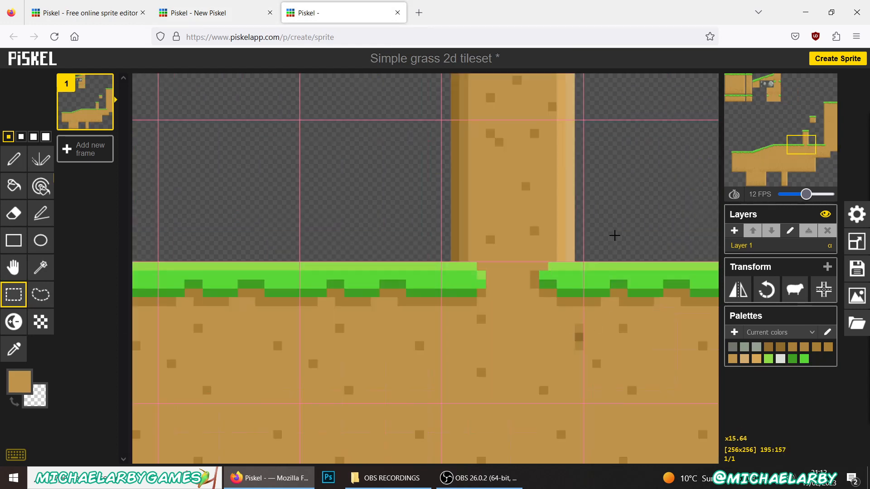
pyautogui.moveTo(448, 267); pyautogui.dragTo(582, 402)
pyautogui.hotkey('ctrl', 'x')
# Back in the New Piskel sprite, copy the left half of the first tuft tile into the empty cell diagonally up-right of the pair
pyautogui.click(207, 13)
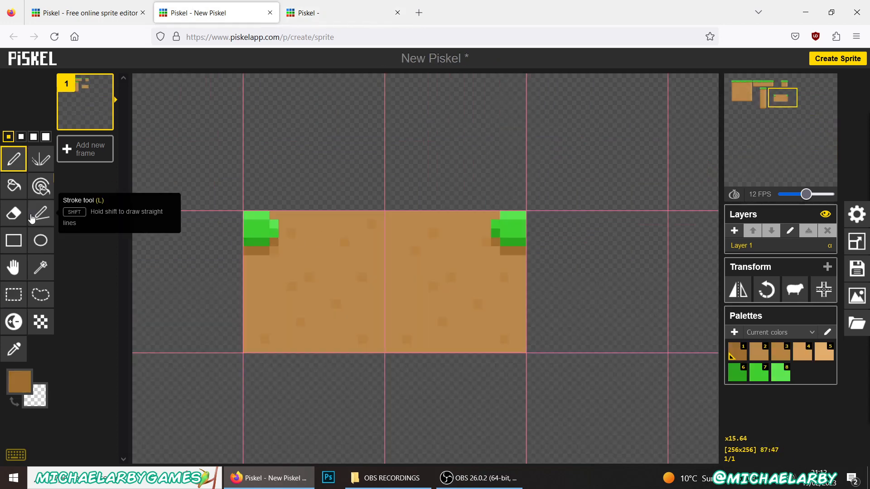
pyautogui.click(14, 295)
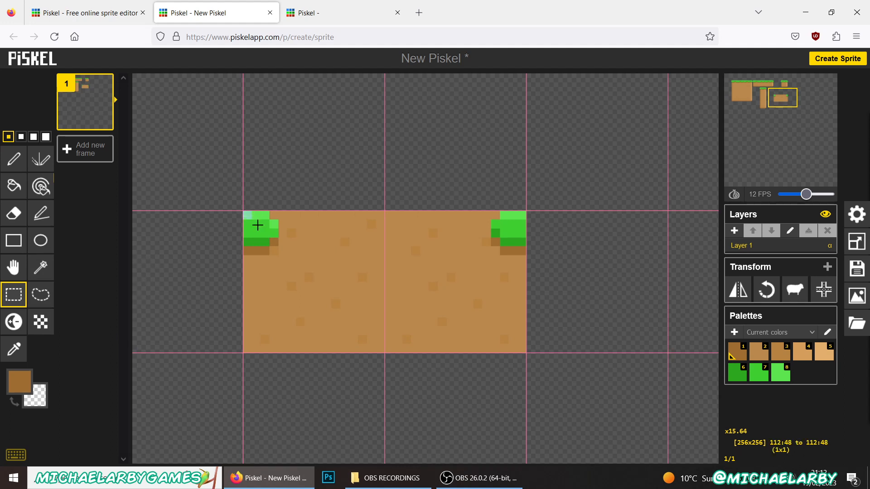
pyautogui.moveTo(247, 215); pyautogui.dragTo(317, 346)
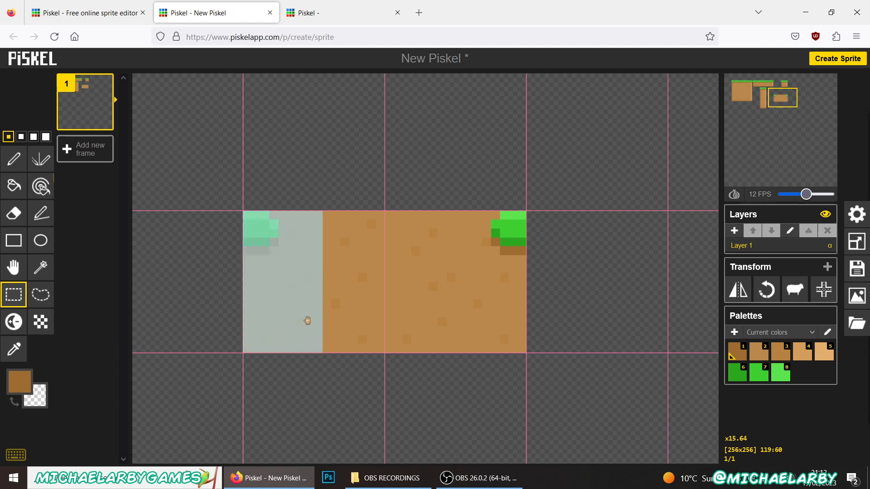
pyautogui.moveTo(292, 313); pyautogui.dragTo(578, 173)
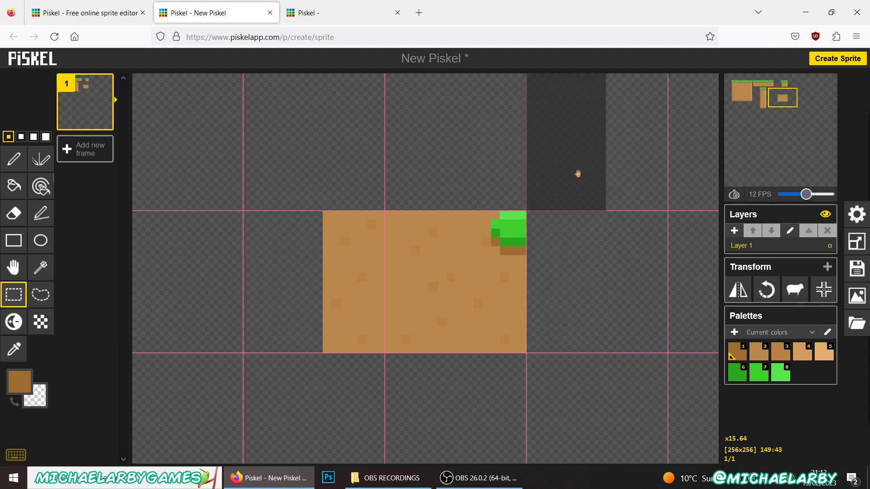
pyautogui.hotkey('ctrl', 'v')
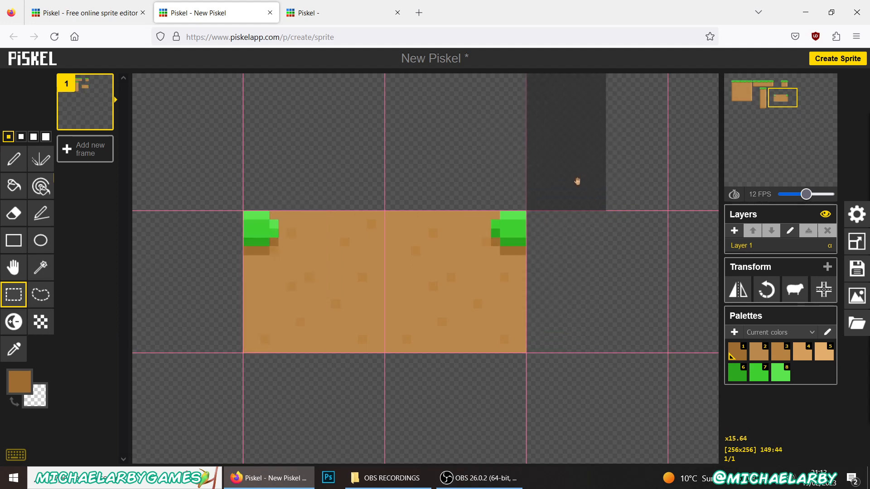
pyautogui.hotkey('ctrl', 'v')
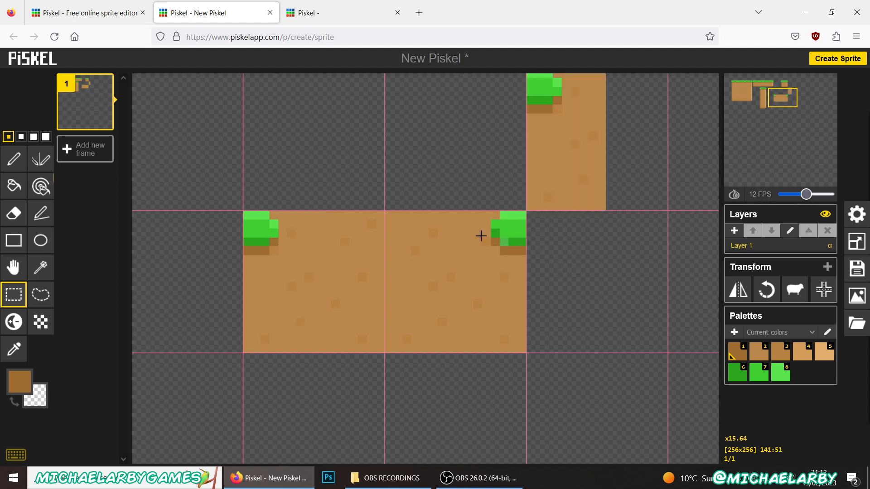
# Copy the right half of the second tuft tile into the new cell's right side to complete a tile with tufts in both corners
pyautogui.moveTo(450, 213); pyautogui.dragTo(519, 344)
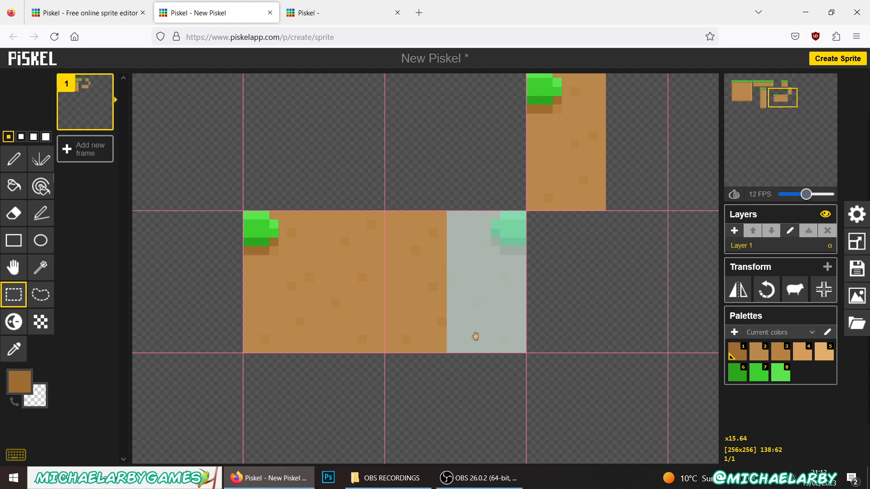
pyautogui.moveTo(475, 336); pyautogui.dragTo(623, 199)
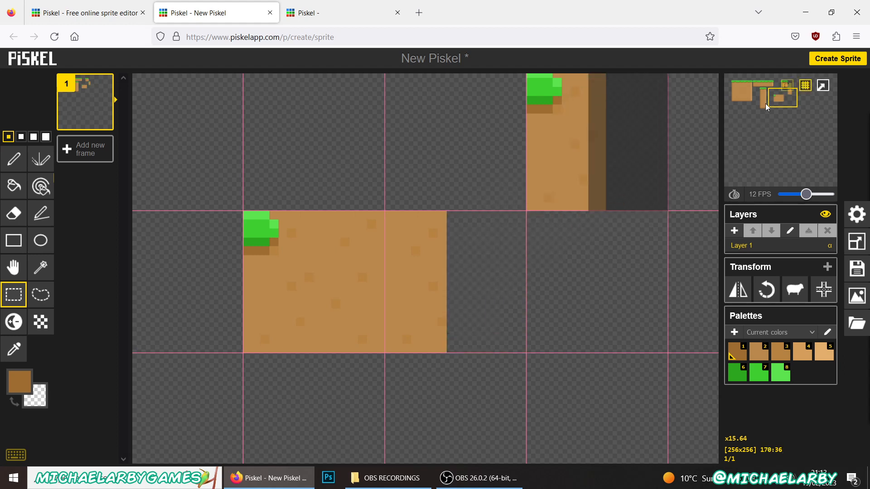
pyautogui.moveTo(779, 105); pyautogui.dragTo(784, 103)
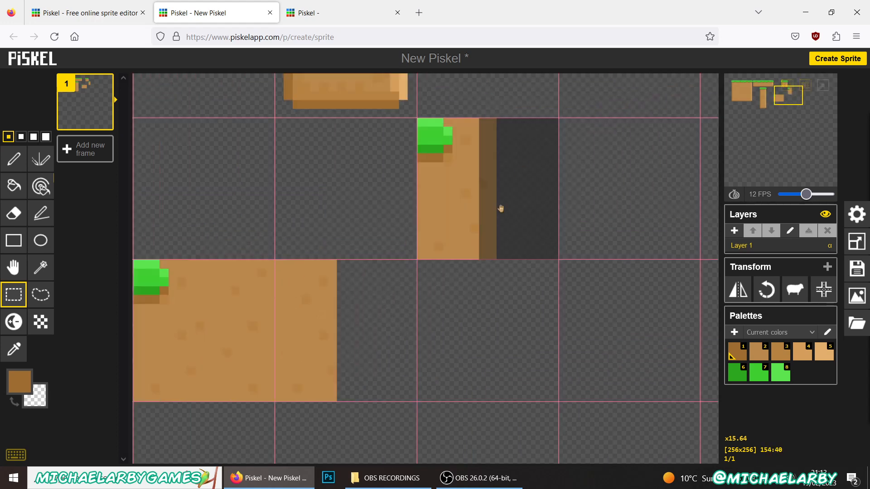
pyautogui.moveTo(501, 209); pyautogui.dragTo(463, 262)
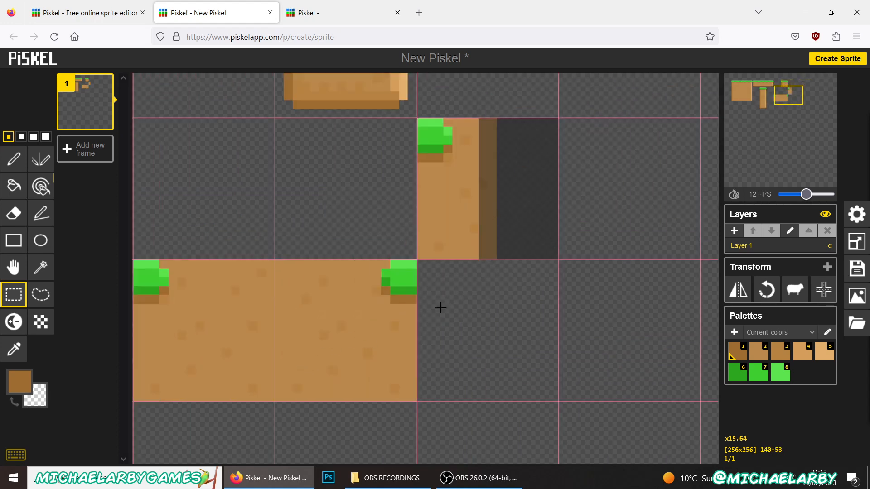
pyautogui.hotkey('ctrl', 'v')
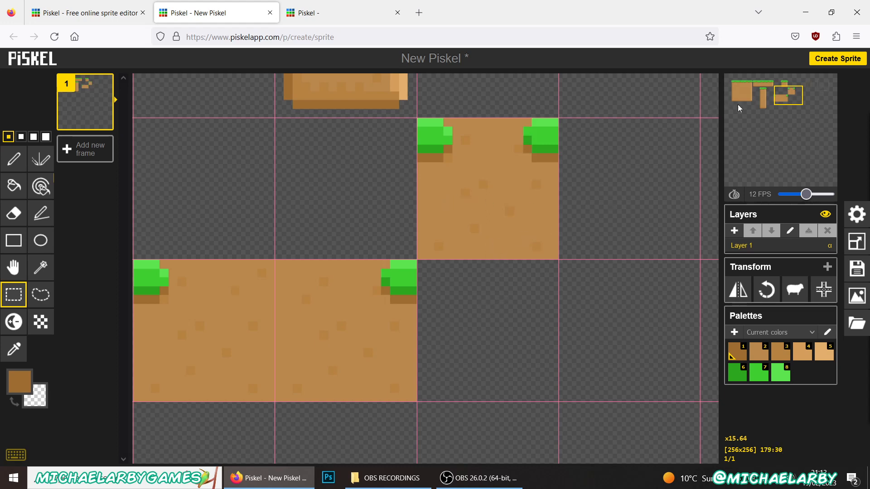
# Examine the reference tileset's lower ground, focusing on the tile that joins the dirt's bottom edge to the narrow hanging pillar
pyautogui.moveTo(783, 97)
pyautogui.mouseDown()
pyautogui.moveTo(776, 84)
pyautogui.moveTo(783, 105)
pyautogui.moveTo(781, 89)
pyautogui.mouseUp()
pyautogui.click(341, 13)
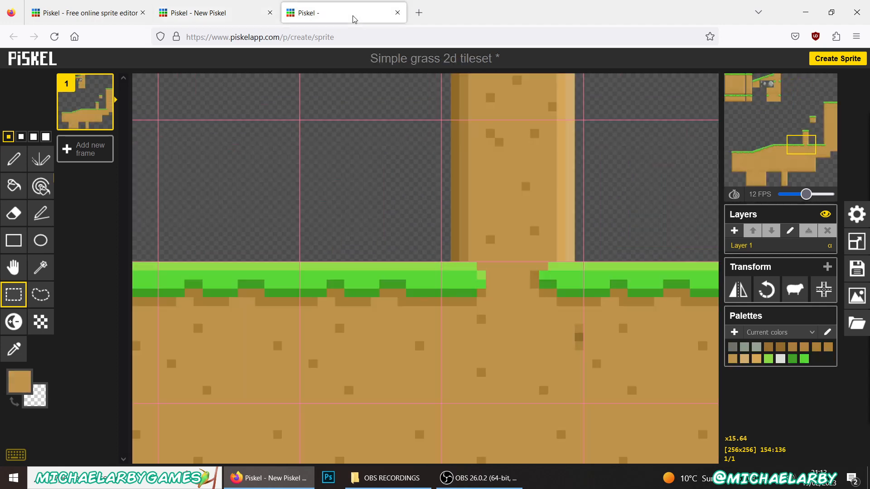
pyautogui.press('0')
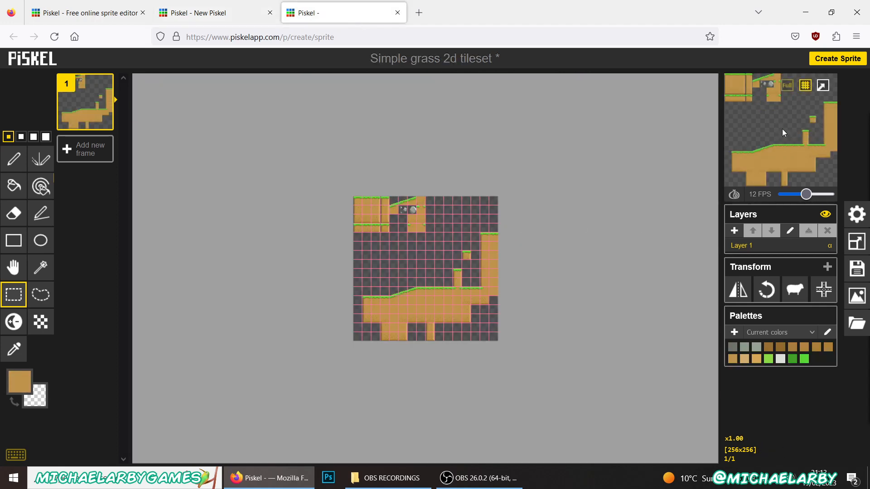
pyautogui.scroll(5, 375, 201)
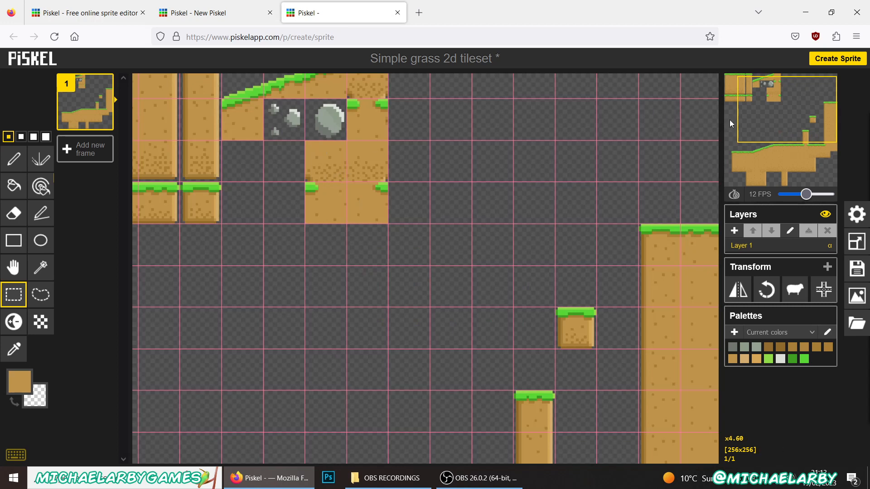
pyautogui.moveTo(729, 120); pyautogui.dragTo(734, 107)
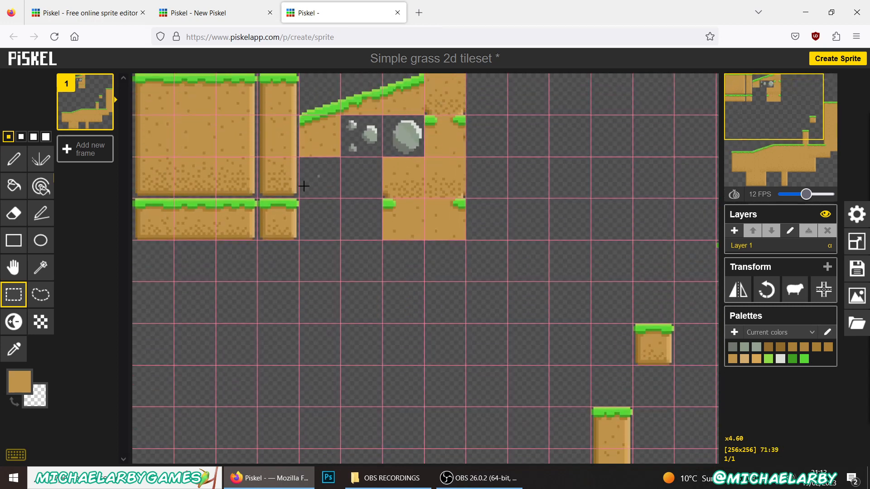
pyautogui.moveTo(778, 136); pyautogui.dragTo(777, 186)
pyautogui.scroll(5, 358, 381)
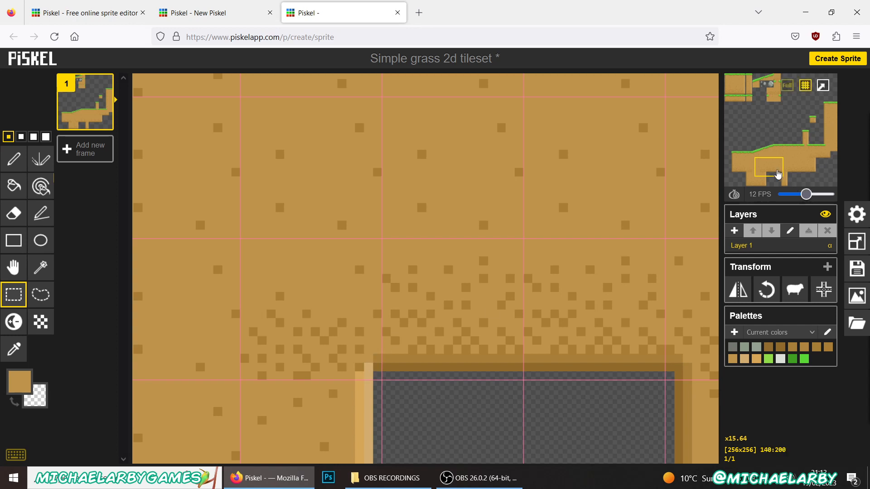
pyautogui.moveTo(772, 173); pyautogui.dragTo(788, 183)
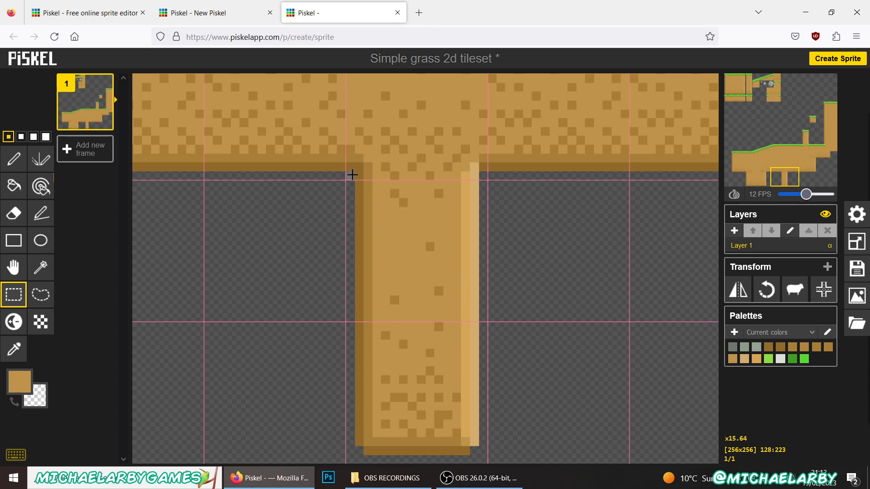
pyautogui.moveTo(352, 174); pyautogui.dragTo(484, 107)
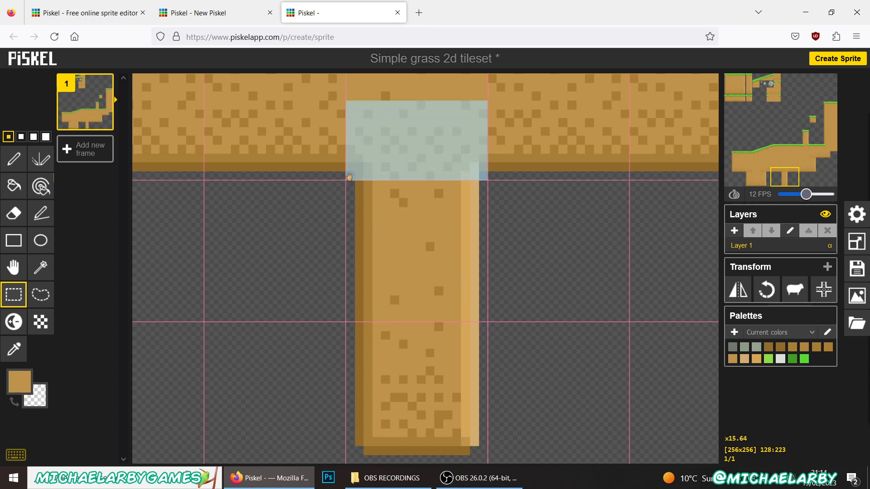
# Back in the New Piskel sprite, copy the plain centre dirt tile into the empty cell two rows below the first tuft tile
pyautogui.click(350, 183)
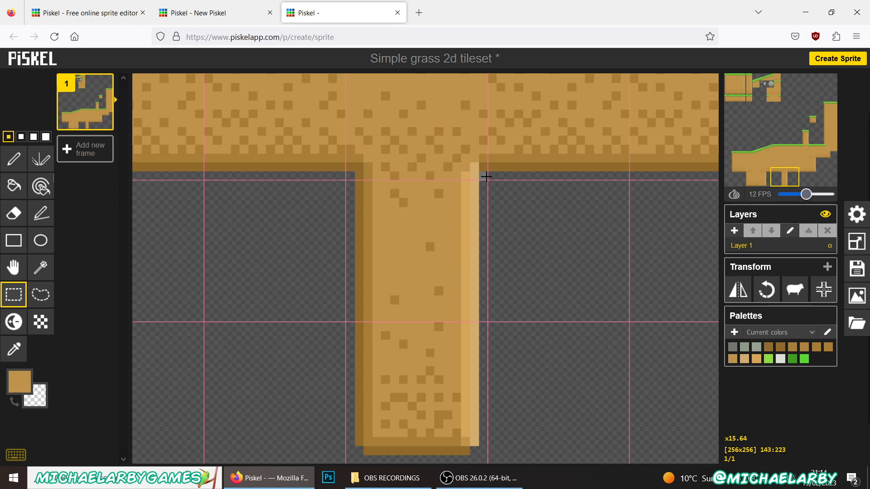
pyautogui.moveTo(786, 182); pyautogui.dragTo(774, 171)
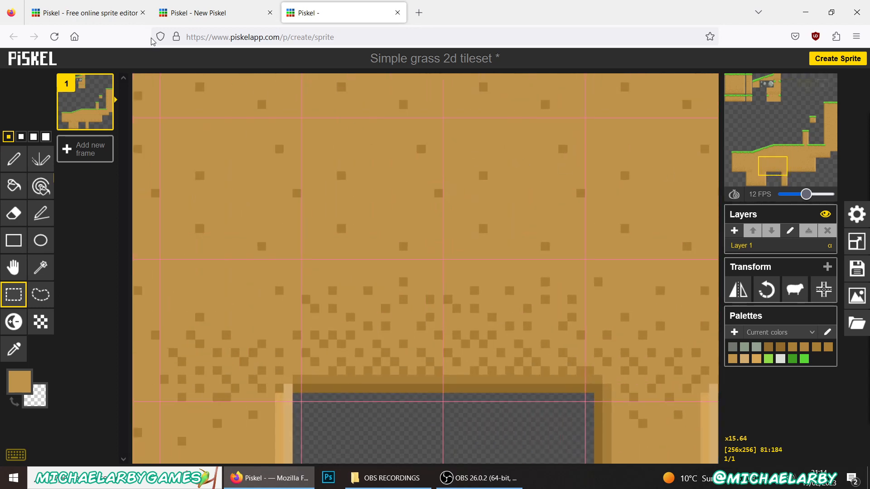
pyautogui.click(195, 14)
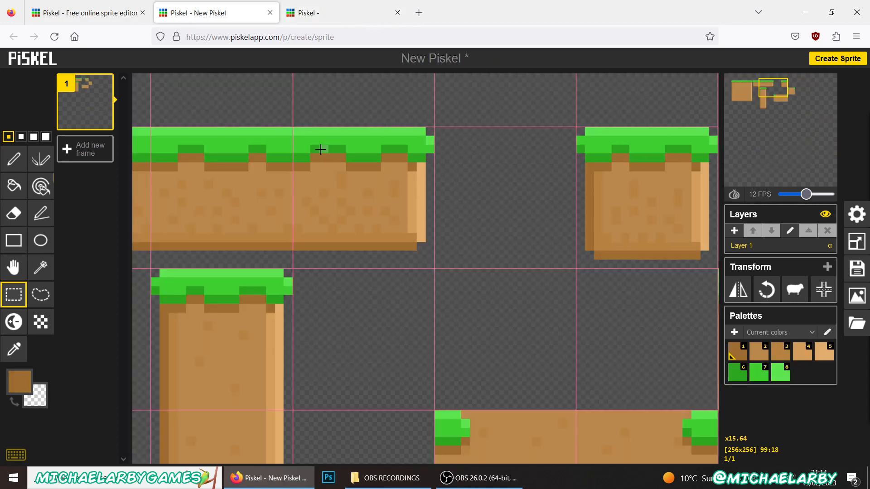
pyautogui.scroll(-10, 297, 192)
pyautogui.scroll(8, 363, 216)
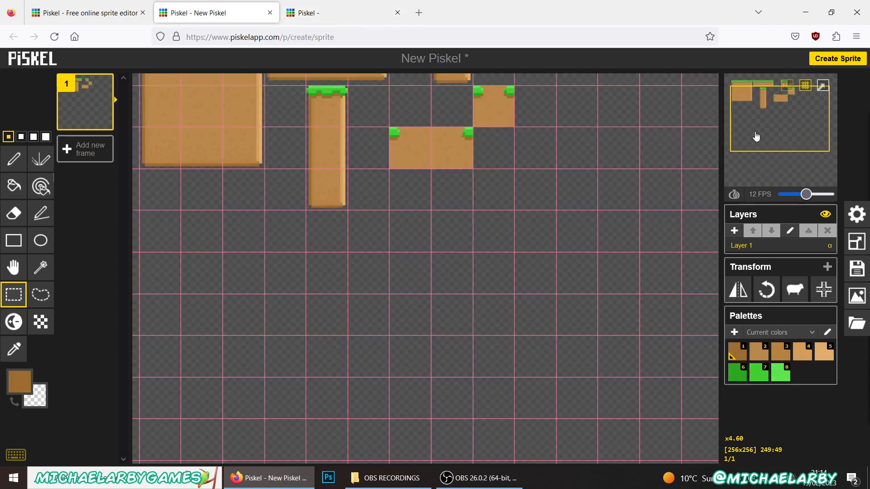
pyautogui.scroll(-3, 717, 93)
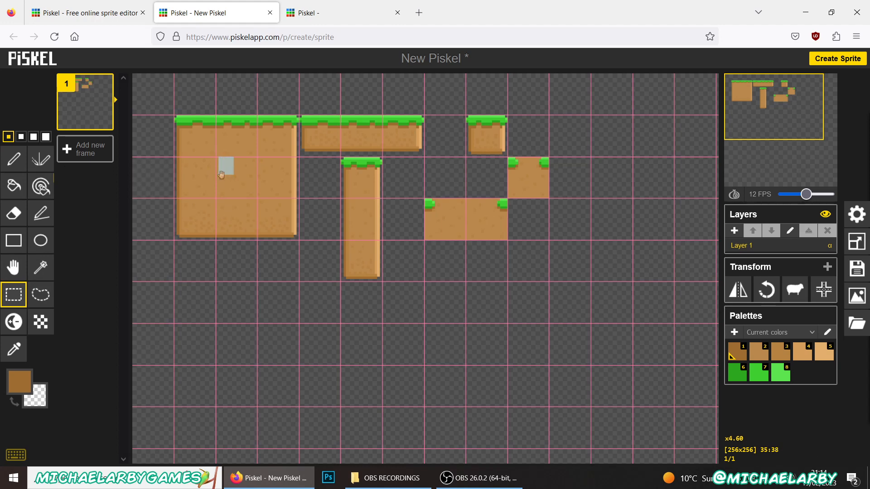
pyautogui.moveTo(216, 159); pyautogui.dragTo(450, 311)
pyautogui.press('Delete')
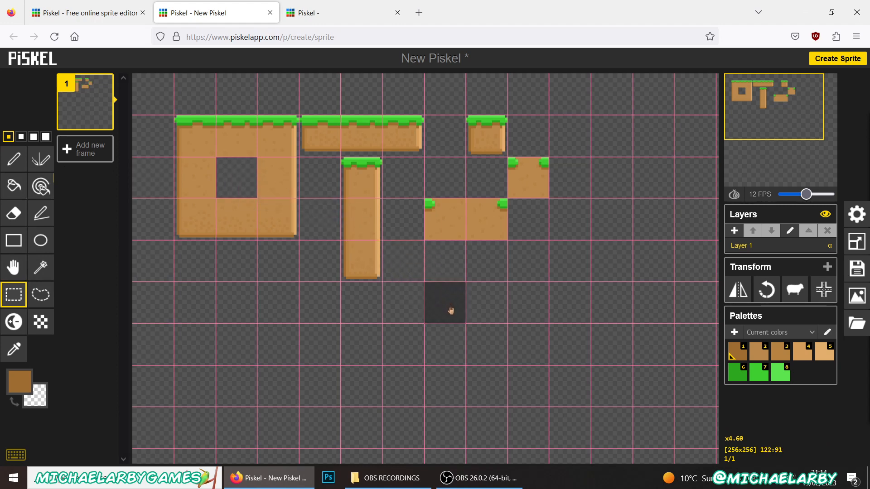
pyautogui.hotkey('ctrl', 'z')
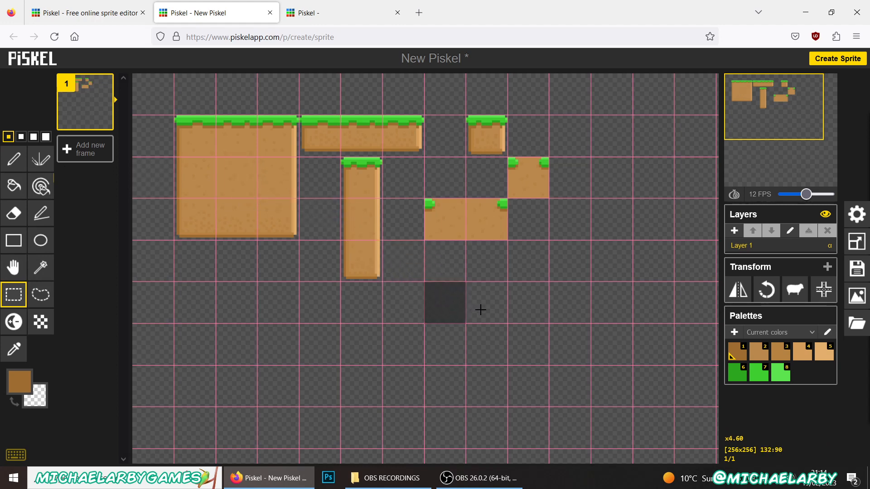
pyautogui.hotkey('ctrl', 'v')
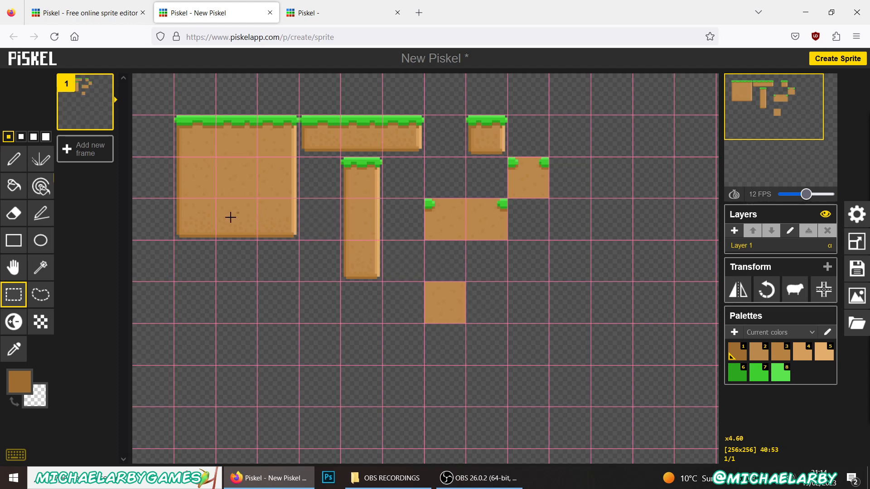
# Erase the single pixel in the bottom-right corner of the copied dirt tile
pyautogui.scroll(5, 217, 245)
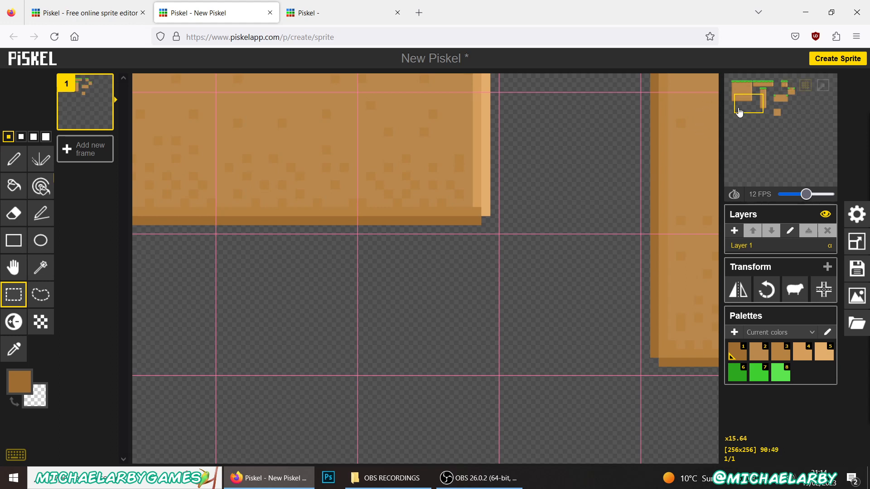
pyautogui.moveTo(751, 108); pyautogui.dragTo(779, 118)
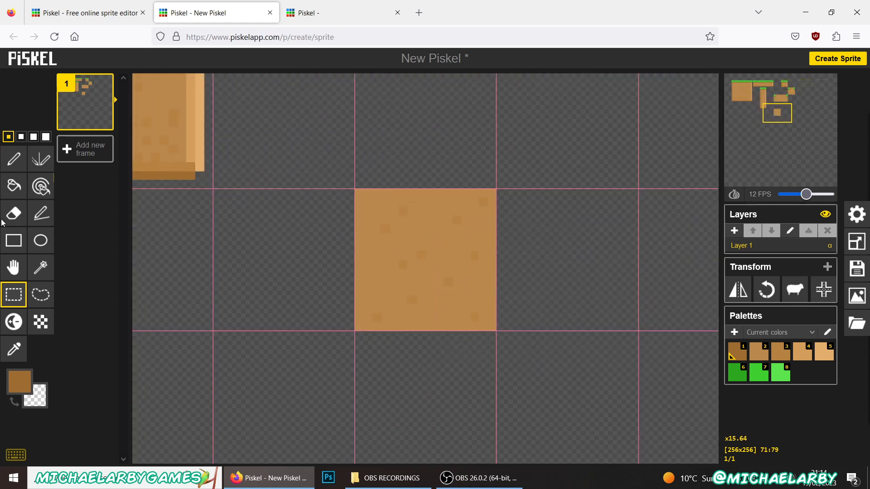
pyautogui.click(14, 213)
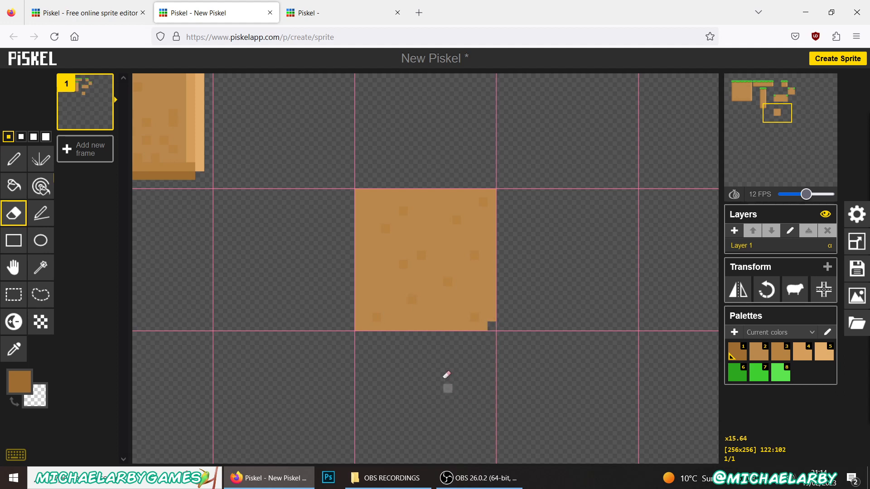
# Shade above the notch using the pillar's colours, with a dark brown pixel directly above it and a mid-brown pixel above that
pyautogui.moveTo(768, 125)
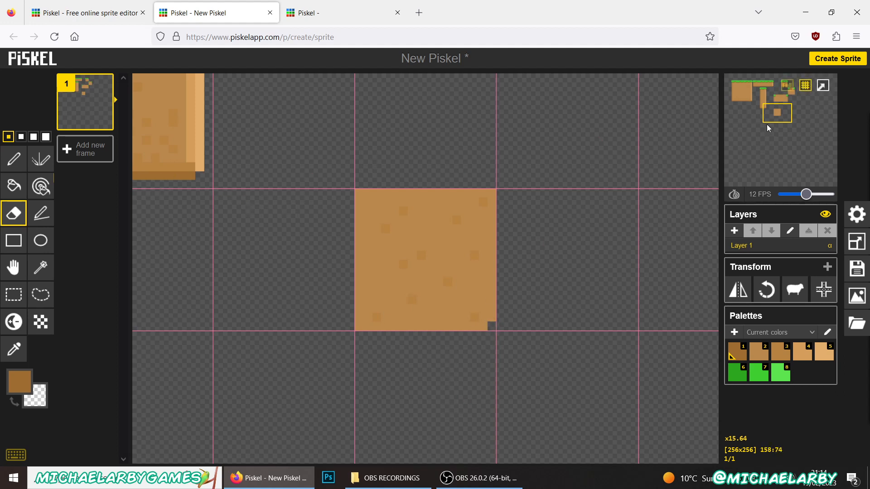
pyautogui.moveTo(767, 124); pyautogui.dragTo(757, 120)
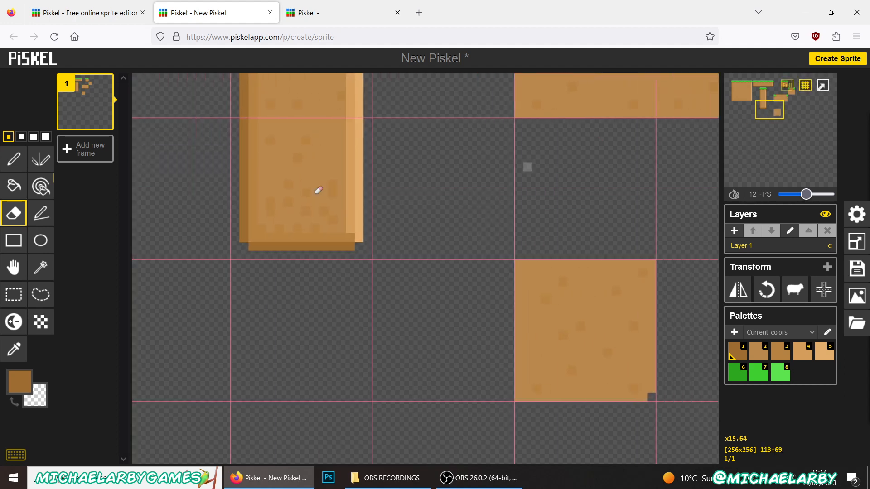
pyautogui.click(13, 349)
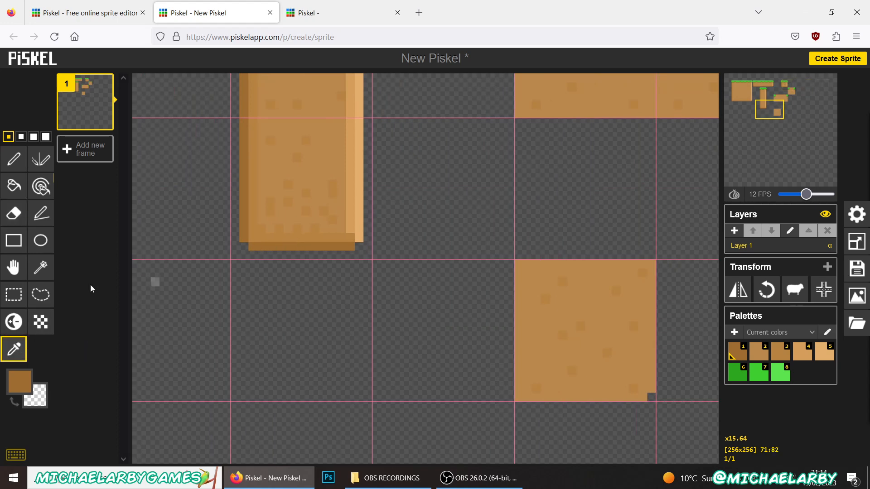
pyautogui.click(14, 159)
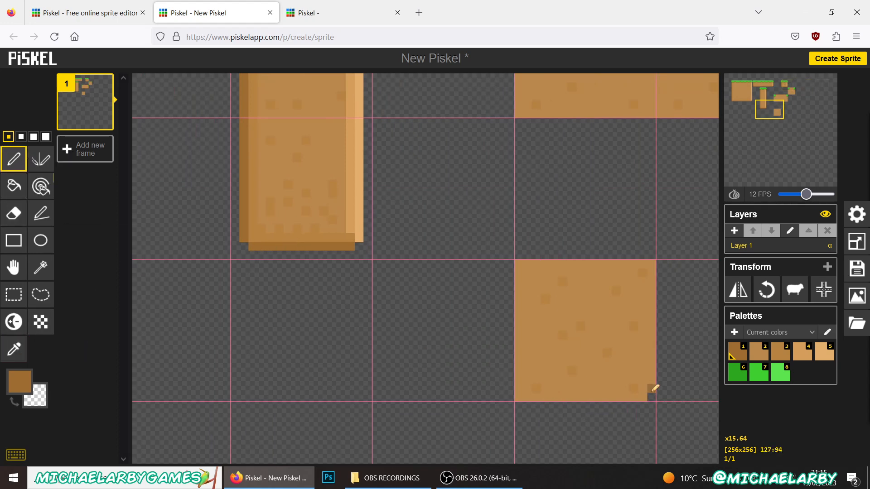
pyautogui.click(14, 349)
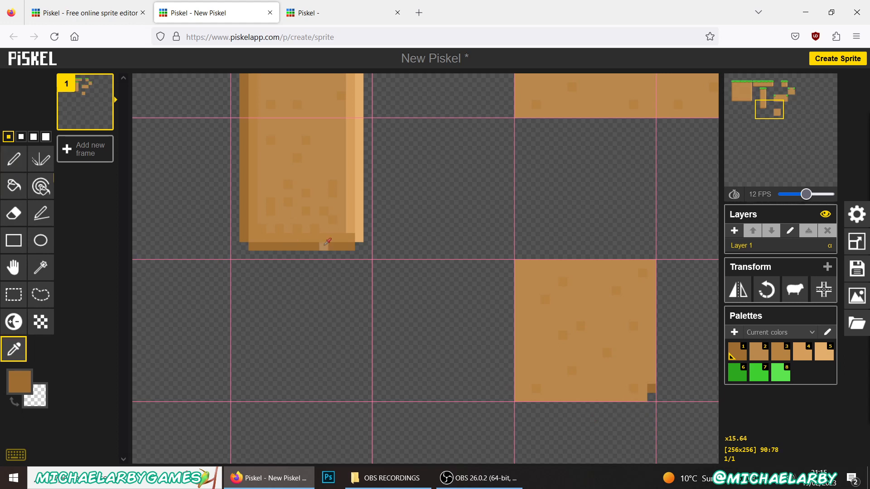
pyautogui.click(325, 236)
pyautogui.click(13, 158)
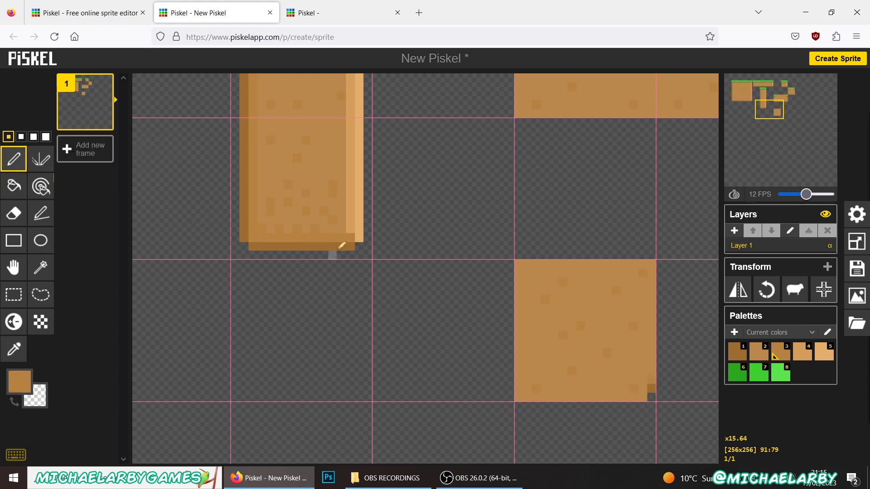
# Using the pillar's highlight colours, paint the lightest pixel beside the notch and slightly darker tan pixels beside and above it
pyautogui.click(14, 349)
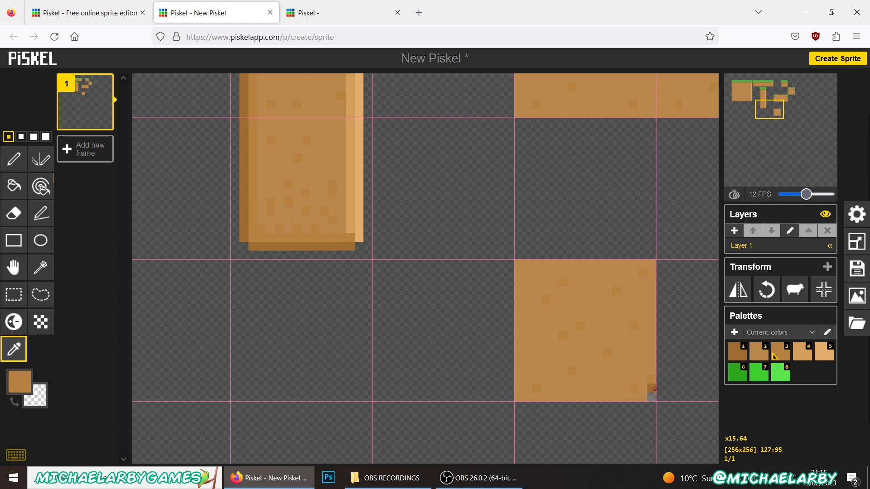
pyautogui.click(351, 175)
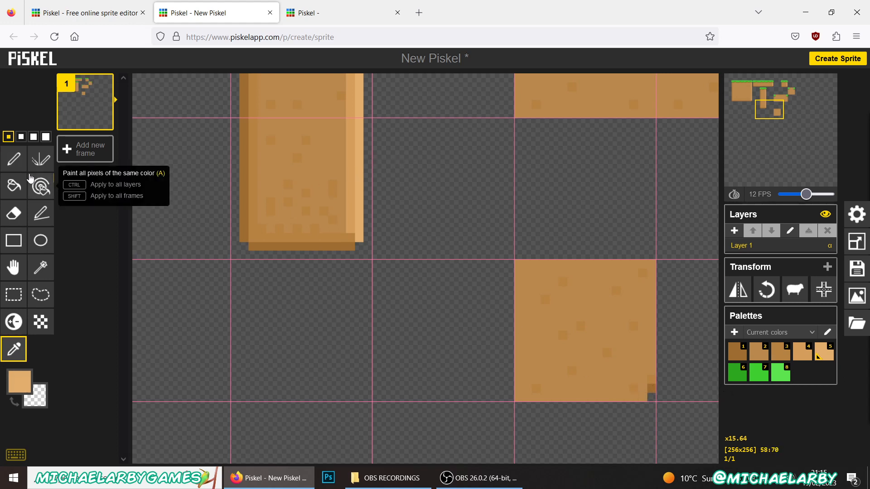
pyautogui.click(14, 158)
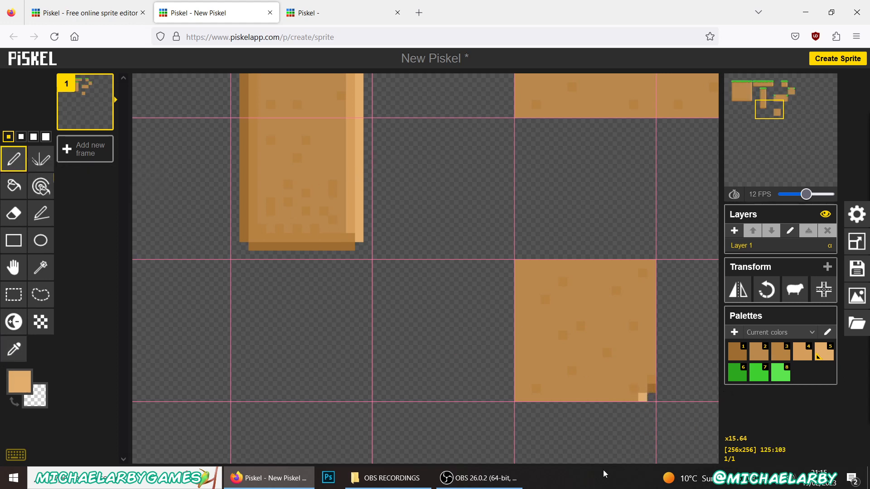
pyautogui.click(13, 347)
pyautogui.click(350, 166)
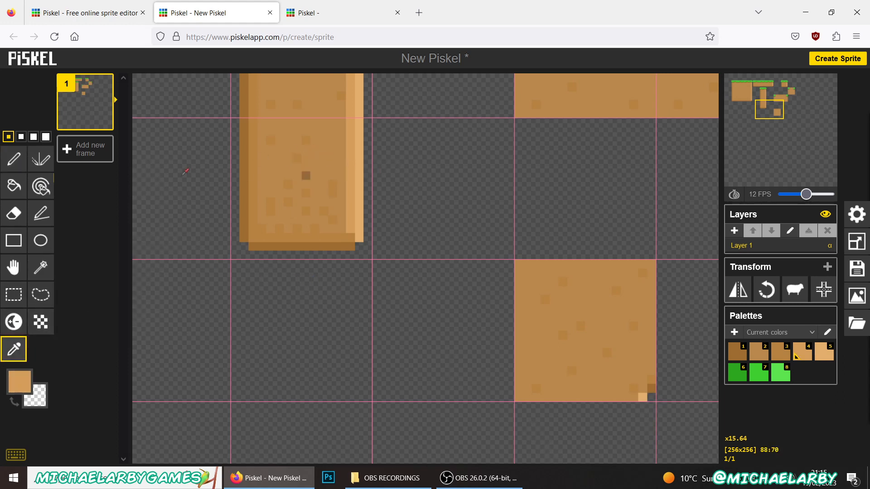
pyautogui.click(14, 158)
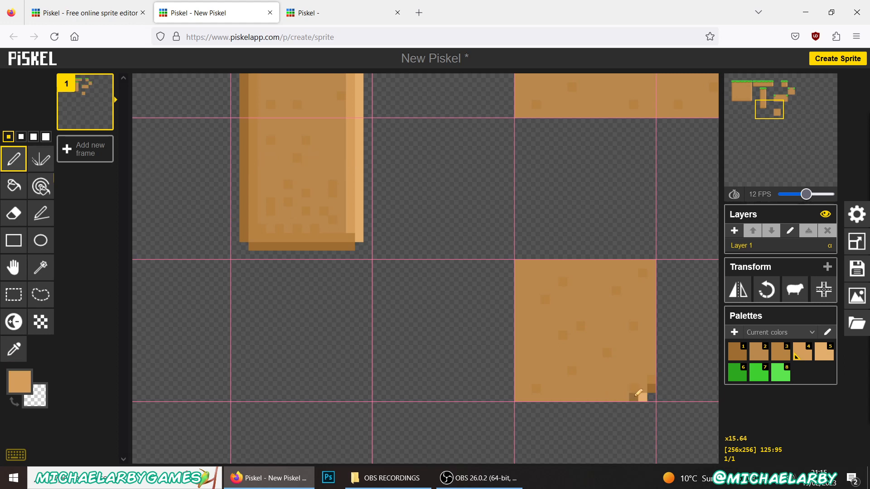
pyautogui.click(634, 397)
pyautogui.click(642, 389)
# Copy the large block's plain centre dirt tile into the empty cell two columns right of the notched tile
pyautogui.click(763, 108)
pyautogui.moveTo(762, 107); pyautogui.dragTo(743, 96)
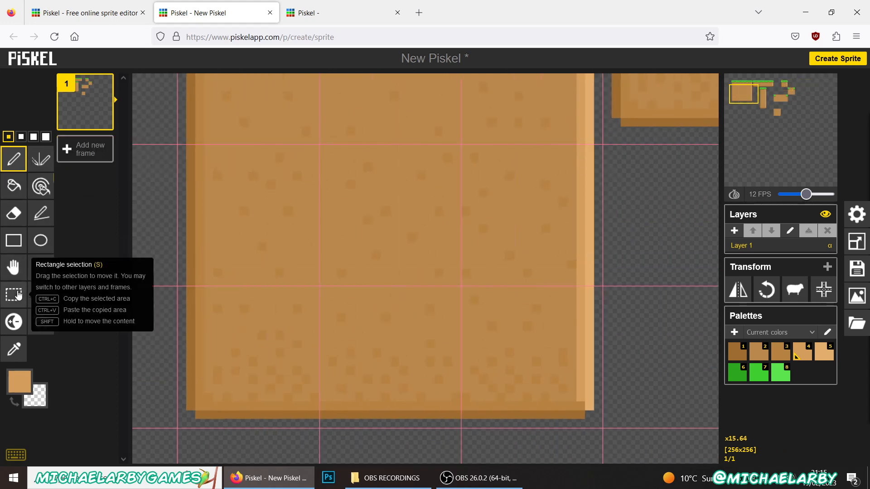
pyautogui.click(14, 295)
pyautogui.moveTo(326, 146); pyautogui.dragTo(458, 277)
pyautogui.press('0')
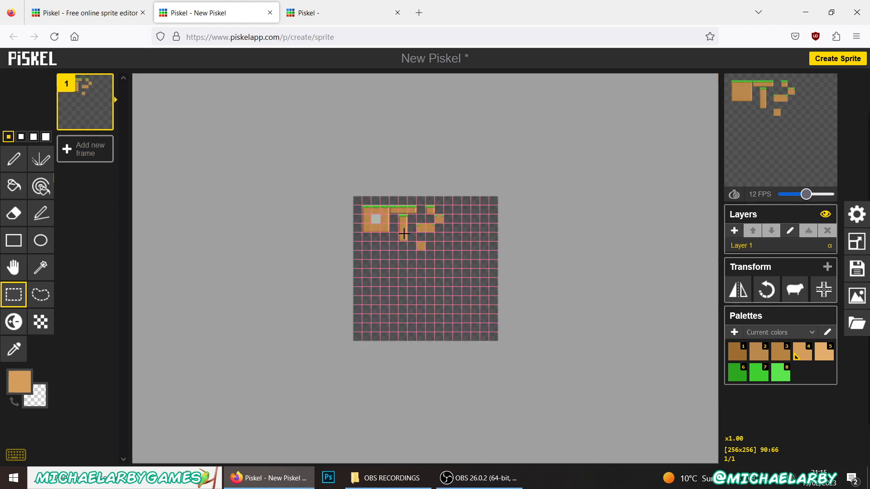
pyautogui.scroll(5, 380, 223)
pyautogui.moveTo(790, 138); pyautogui.dragTo(775, 121)
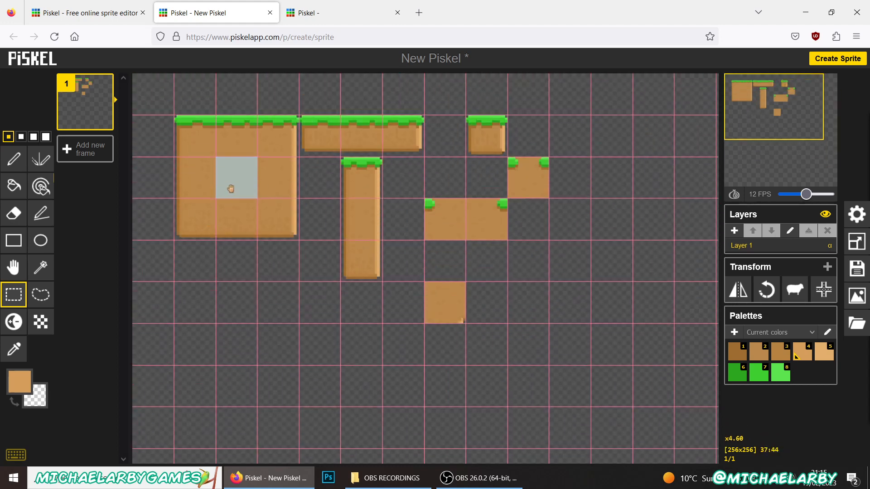
pyautogui.moveTo(233, 185); pyautogui.dragTo(525, 309)
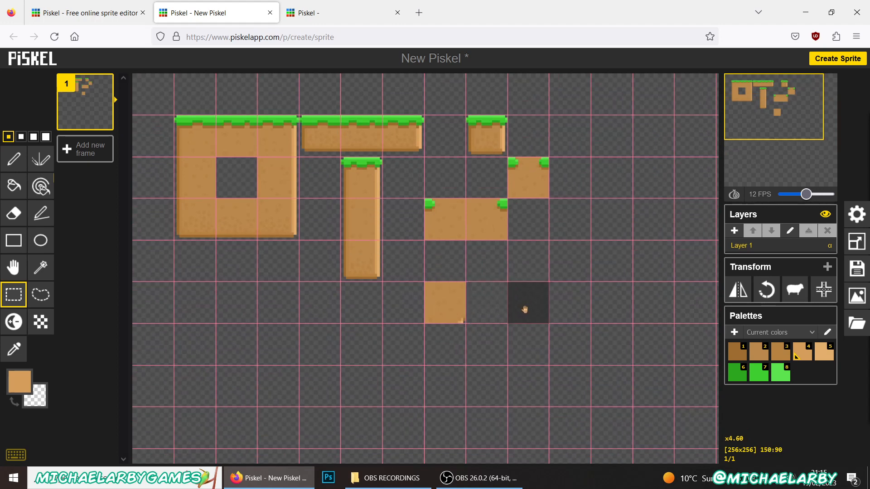
pyautogui.hotkey('ctrl', 'z')
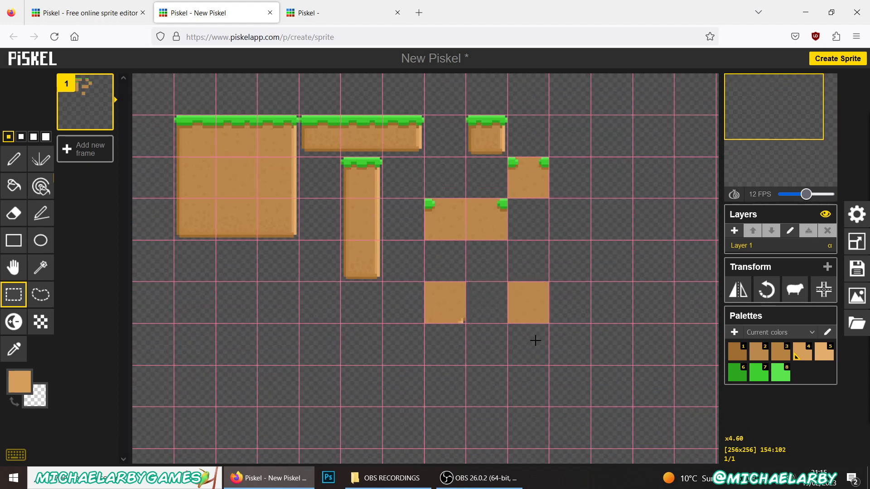
pyautogui.hotkey('ctrl', 'v')
# Erase the second tile's bottom-left corner pixel and paint dark brown pixels directly above and to the right of the notch
pyautogui.scroll(4, 510, 316)
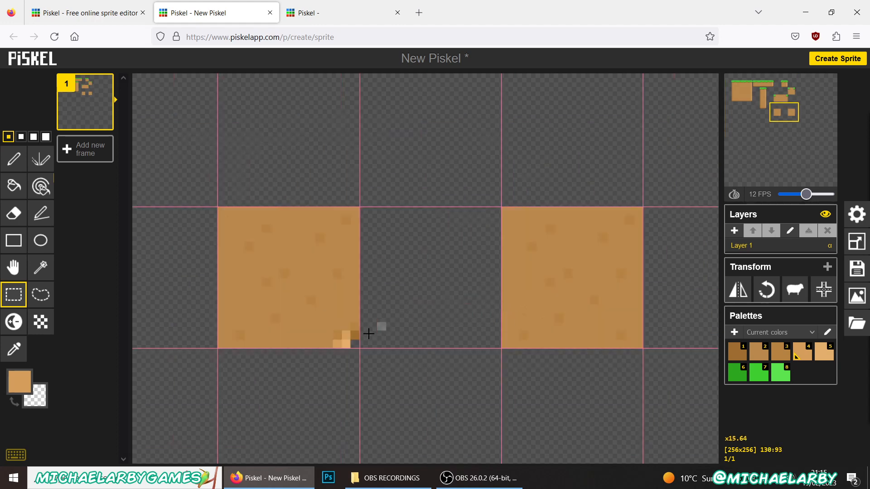
pyautogui.click(14, 213)
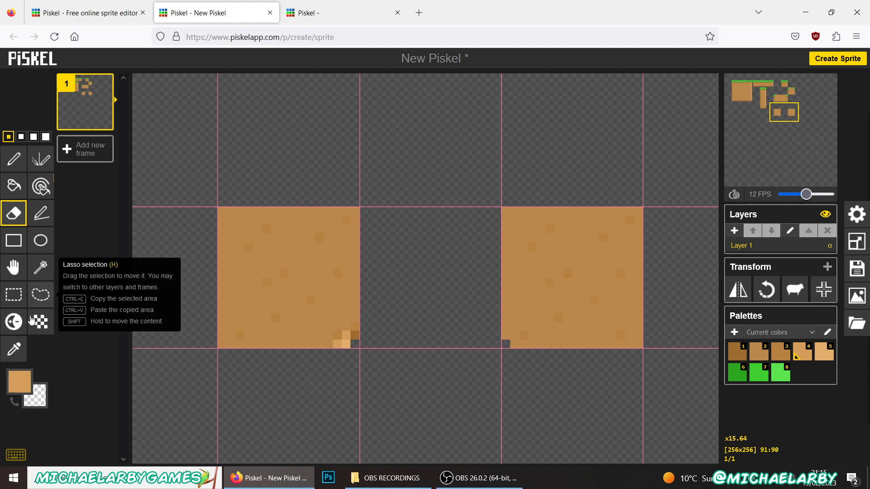
pyautogui.click(13, 349)
pyautogui.click(356, 335)
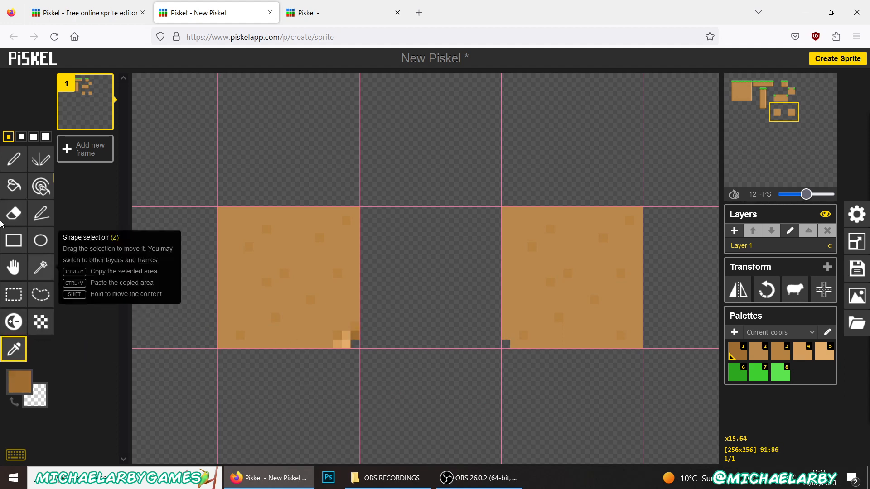
pyautogui.click(14, 159)
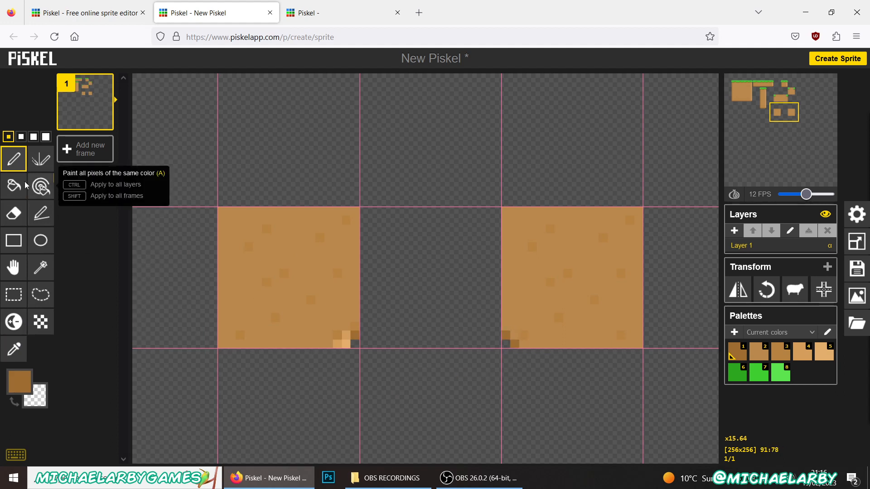
# Compare the dirt corner notches with the large block's shading and with the pillar corners in the reference tileset
pyautogui.moveTo(779, 124)
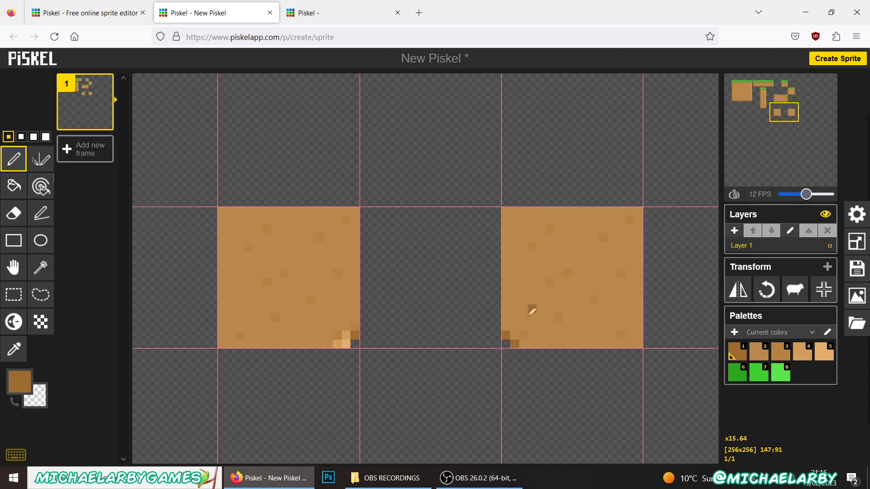
pyautogui.moveTo(781, 119); pyautogui.dragTo(736, 94)
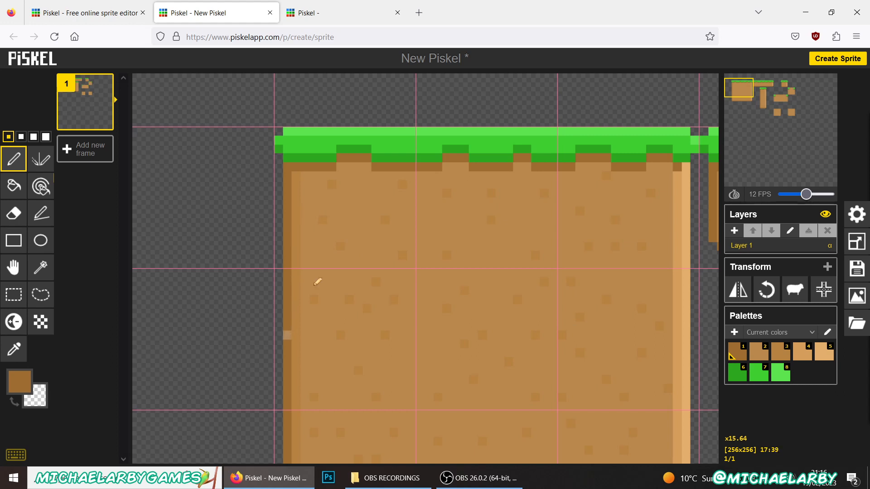
pyautogui.moveTo(747, 94); pyautogui.dragTo(778, 118)
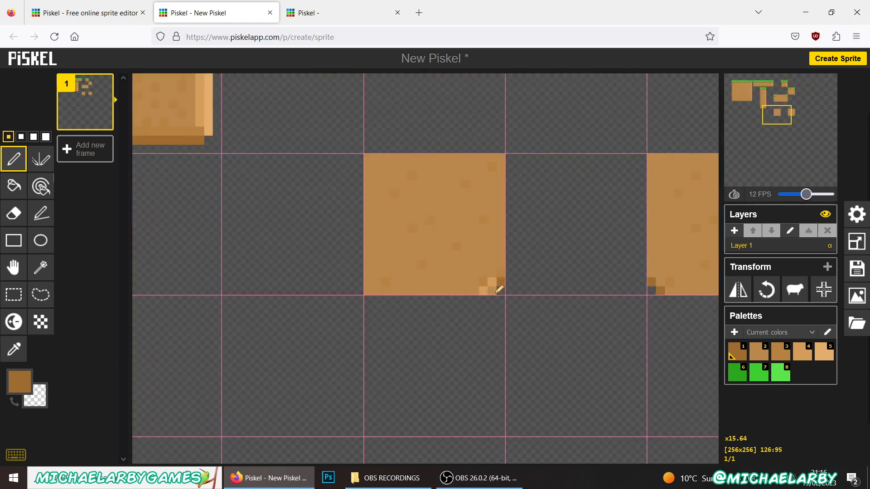
pyautogui.moveTo(780, 119); pyautogui.dragTo(758, 102)
pyautogui.hotkey('ctrl', 'Tab')
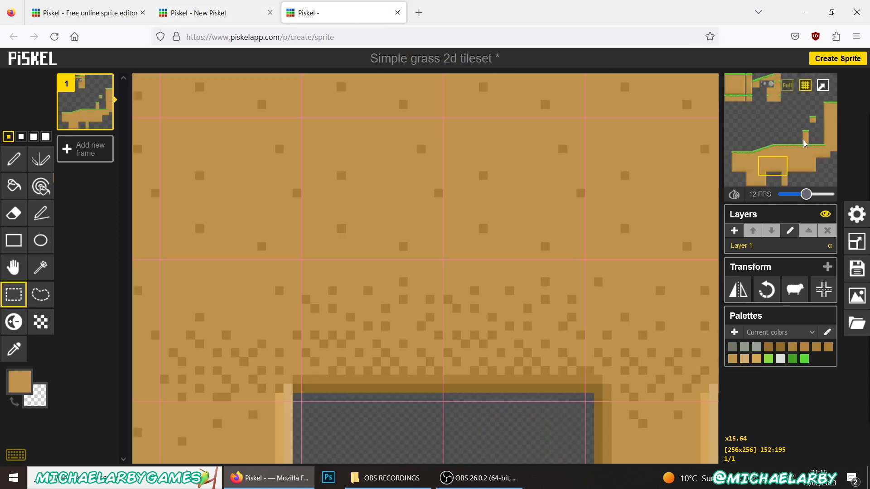
pyautogui.moveTo(779, 170); pyautogui.dragTo(792, 178)
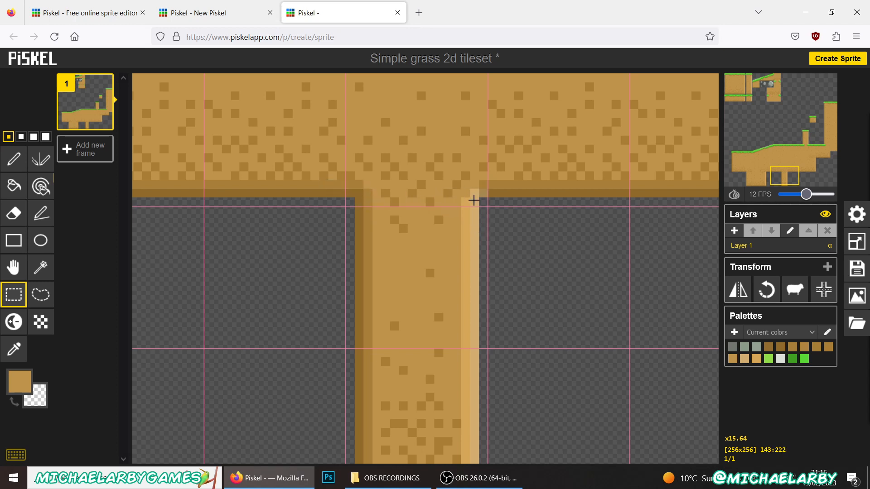
pyautogui.moveTo(787, 180); pyautogui.dragTo(755, 179)
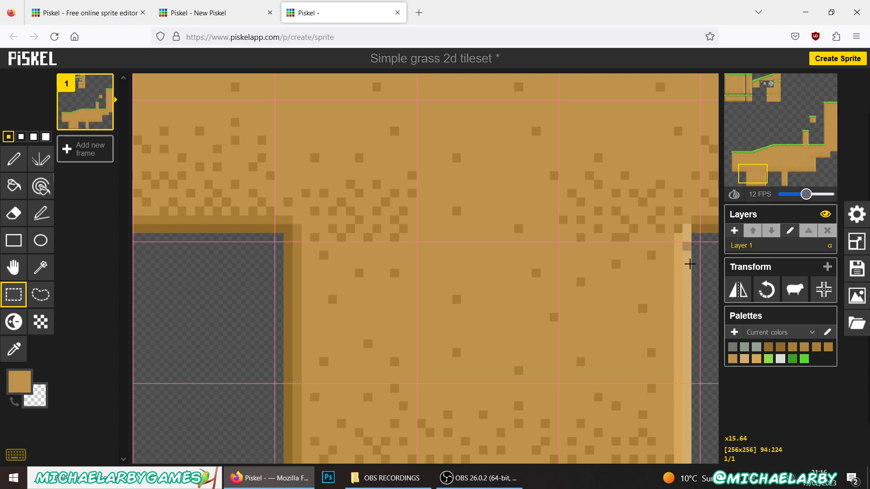
pyautogui.click(235, 20)
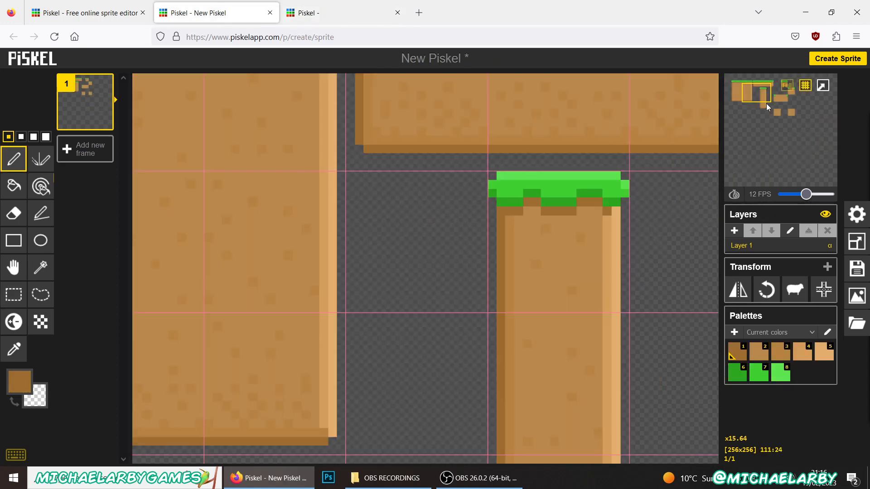
pyautogui.moveTo(766, 103); pyautogui.dragTo(794, 123)
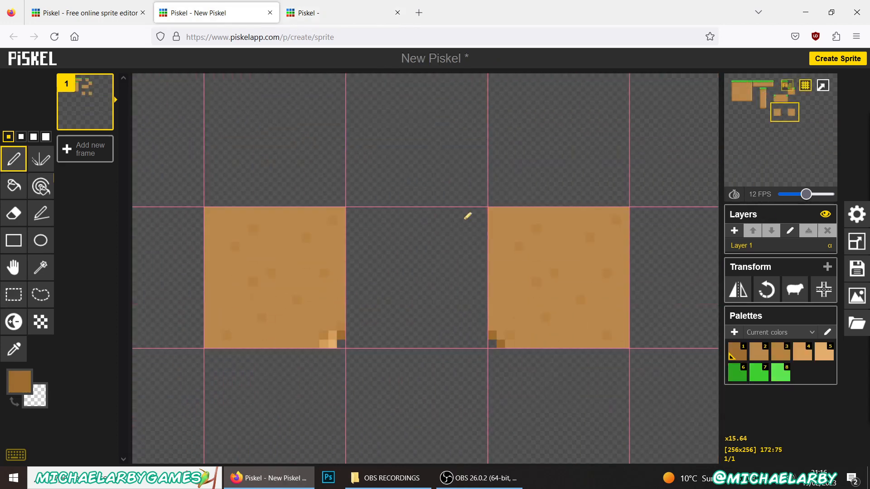
# Sample the mid-brown shade beside the first notch and paint it above and beside the second tile's dark brown notch pixels
pyautogui.click(14, 349)
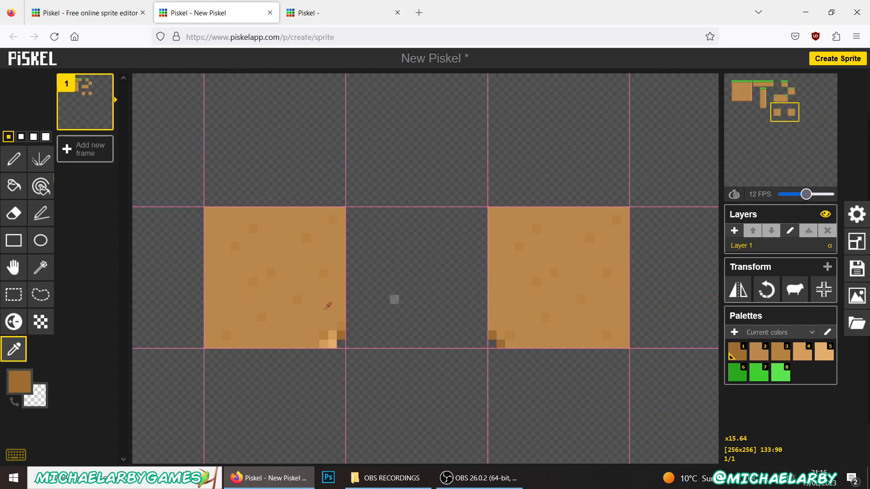
pyautogui.click(333, 343)
pyautogui.click(20, 162)
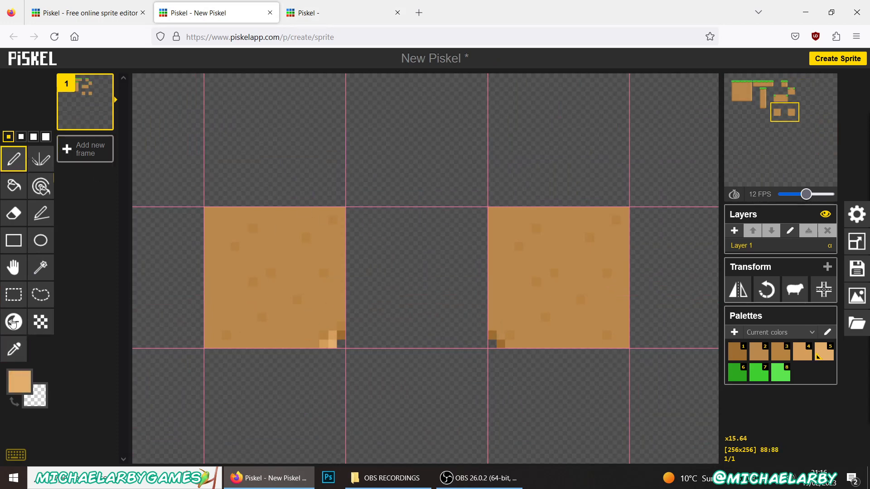
pyautogui.click(14, 348)
pyautogui.click(341, 325)
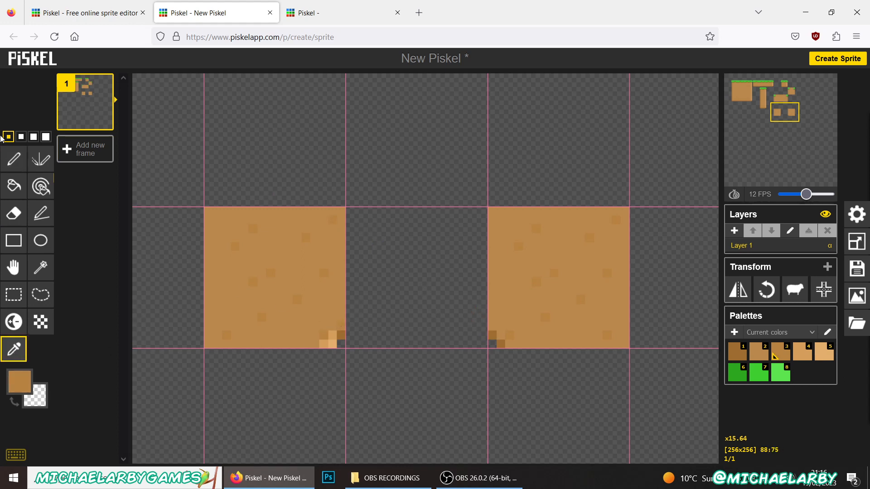
pyautogui.click(14, 159)
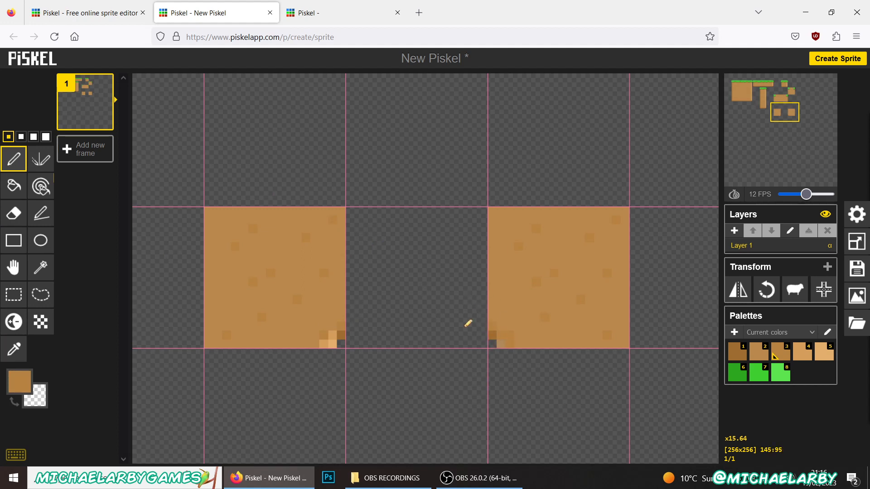
# Copy the first notched tile's right half into the right half of the empty cell diagonally above, between the two notched tiles
pyautogui.click(14, 295)
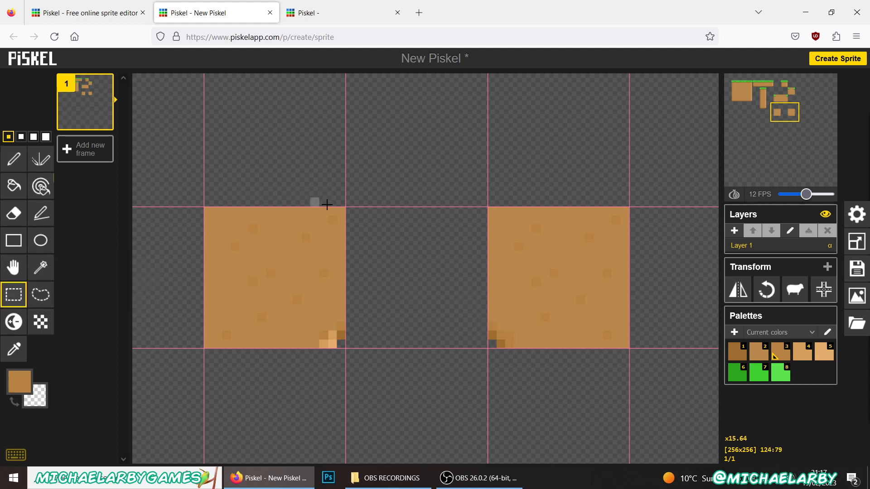
pyautogui.moveTo(344, 209); pyautogui.dragTo(281, 346)
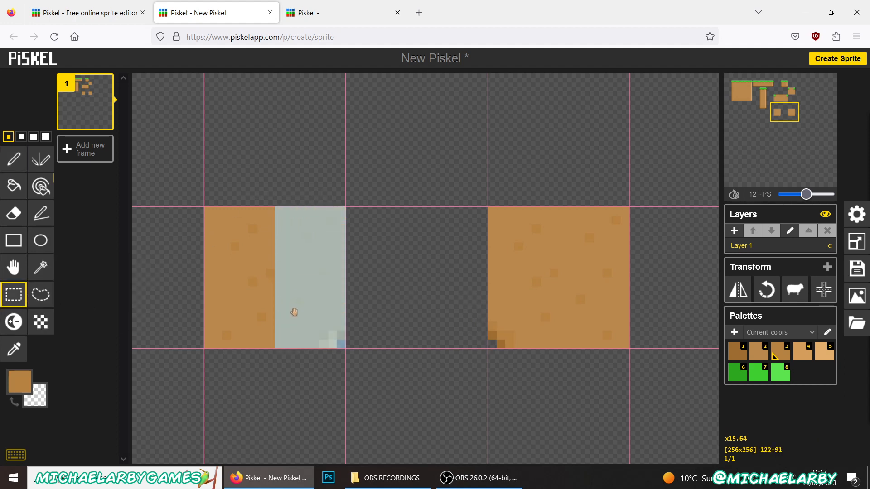
pyautogui.moveTo(294, 313); pyautogui.dragTo(438, 165)
pyautogui.hotkey('ctrl', 'z')
pyautogui.hotkey('ctrl', 'v')
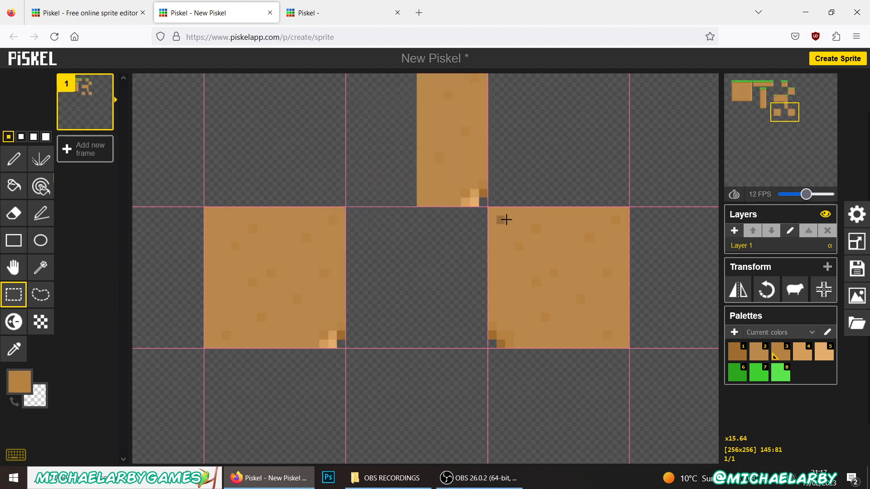
# Complete the double-notched tile by copying the second notched tile's left half into the empty half of its cell
pyautogui.moveTo(494, 209); pyautogui.dragTo(414, 190)
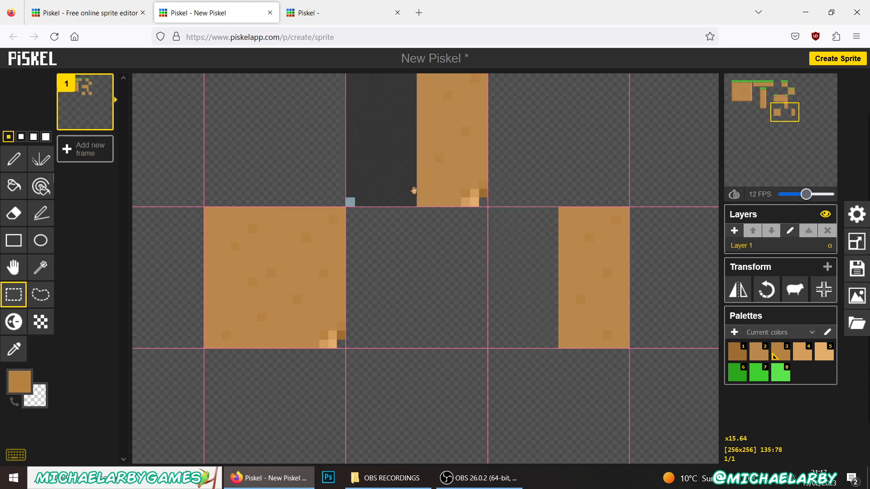
pyautogui.hotkey('ctrl', 'z')
pyautogui.hotkey('ctrl', 'v')
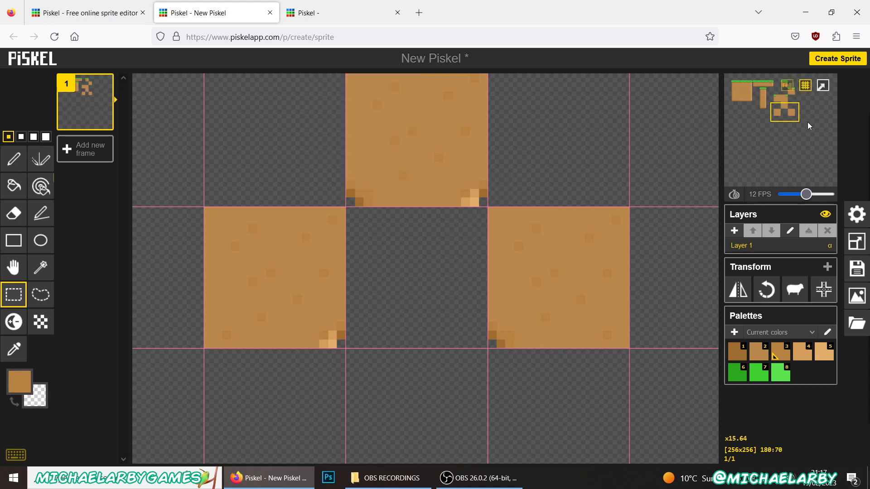
# Review the whole tileset and examine the grass slope tiles in the reference tileset
pyautogui.moveTo(789, 116); pyautogui.dragTo(791, 111)
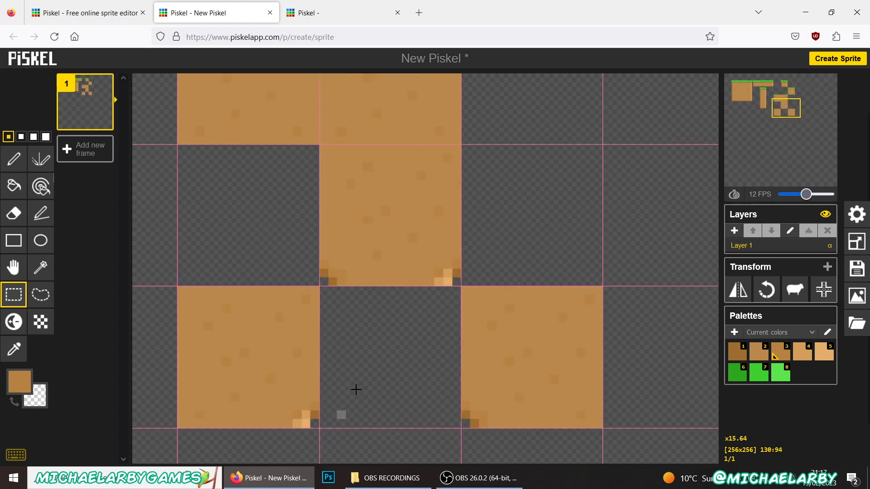
pyautogui.moveTo(797, 110); pyautogui.dragTo(767, 104)
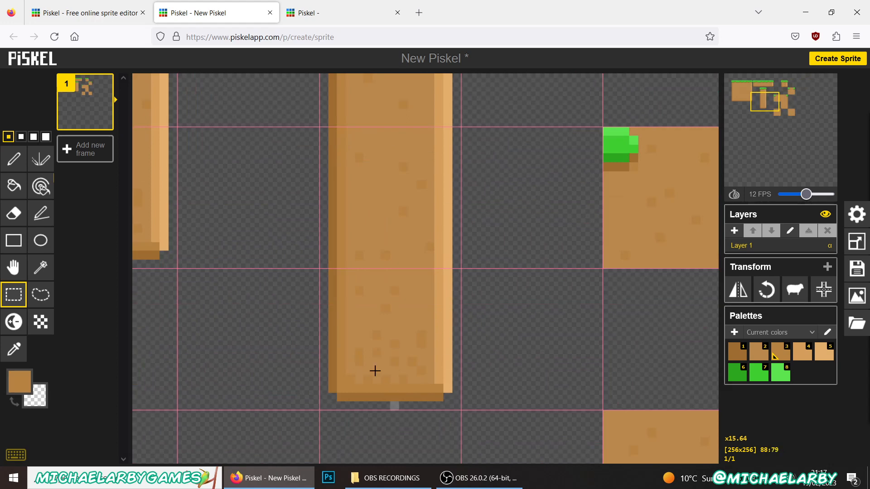
pyautogui.moveTo(755, 119); pyautogui.dragTo(769, 125)
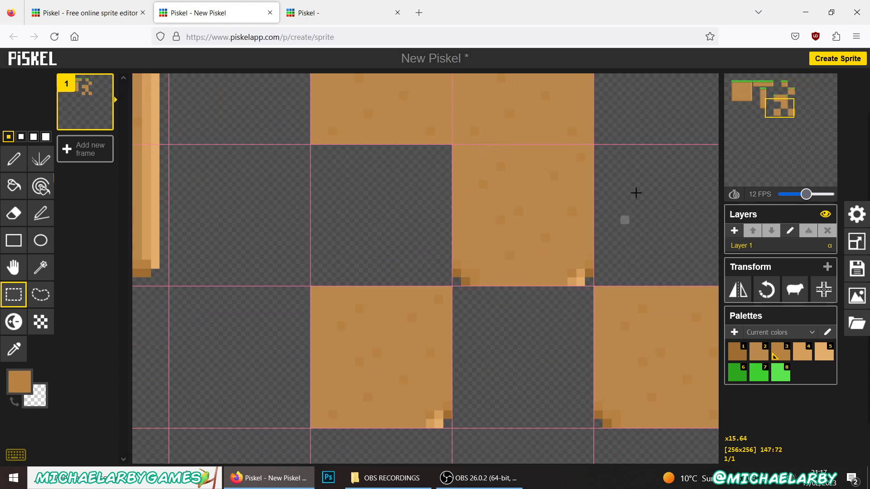
pyautogui.scroll(-10, 425, 220)
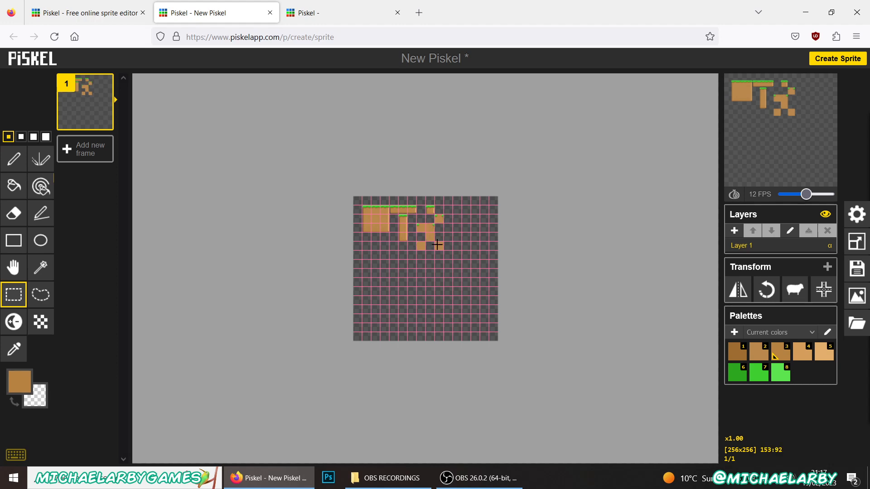
pyautogui.scroll(5, 437, 245)
pyautogui.moveTo(771, 140); pyautogui.dragTo(752, 100)
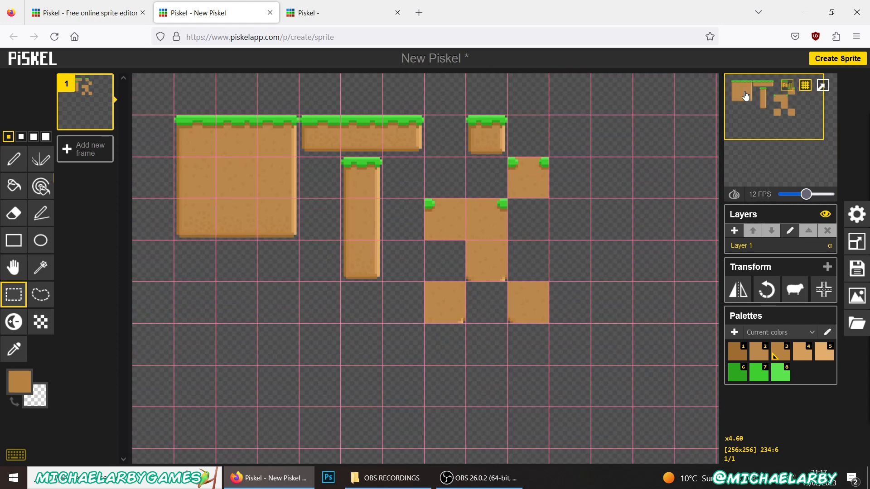
pyautogui.click(331, 14)
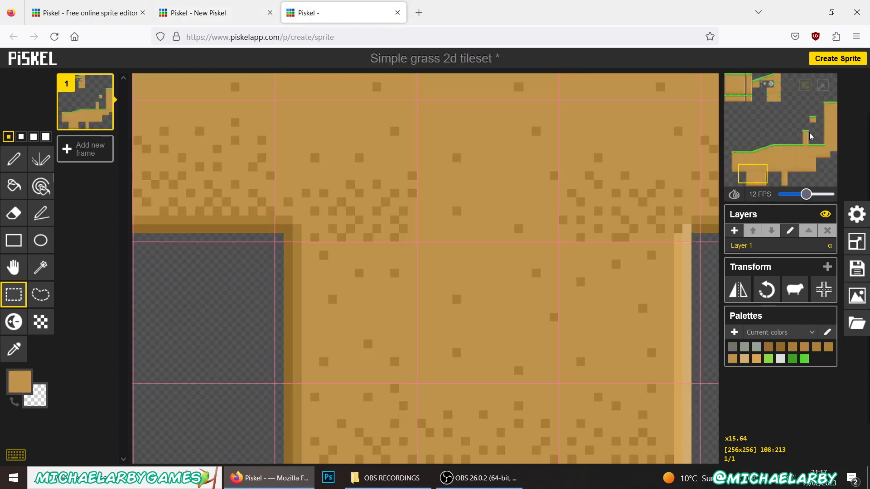
pyautogui.moveTo(780, 117); pyautogui.dragTo(764, 83)
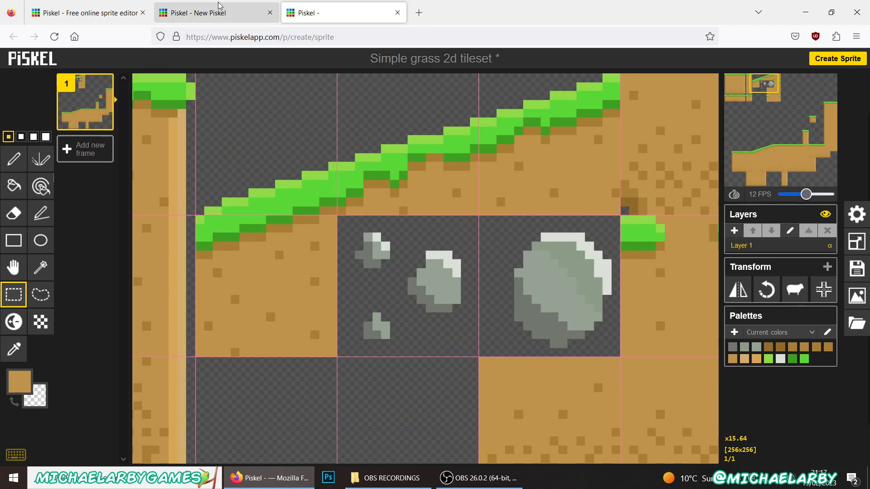
pyautogui.click(214, 13)
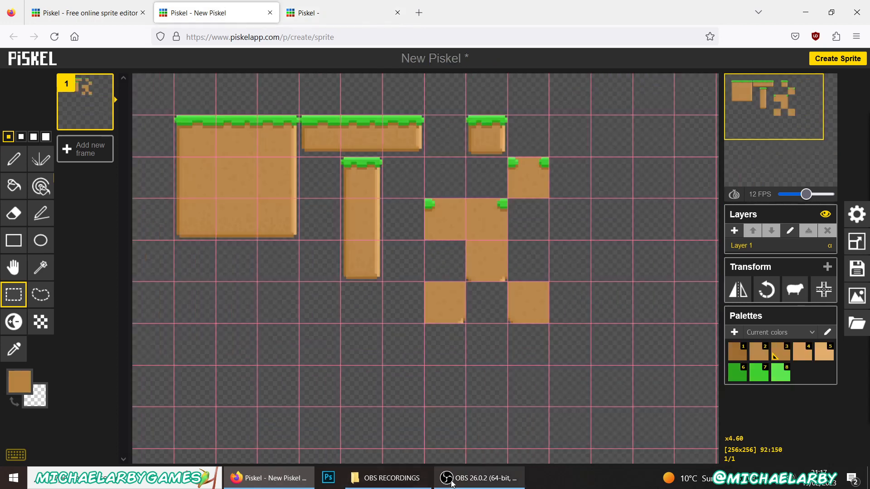
pyautogui.click(470, 479)
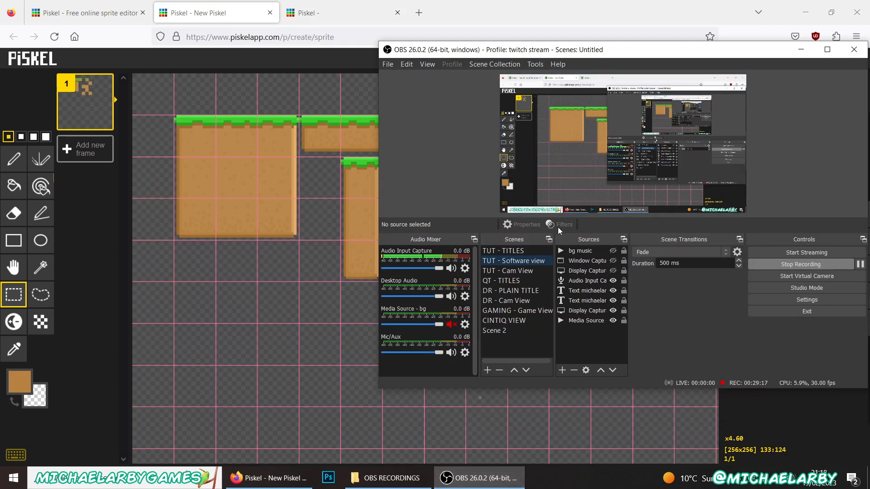
pyautogui.click(801, 49)
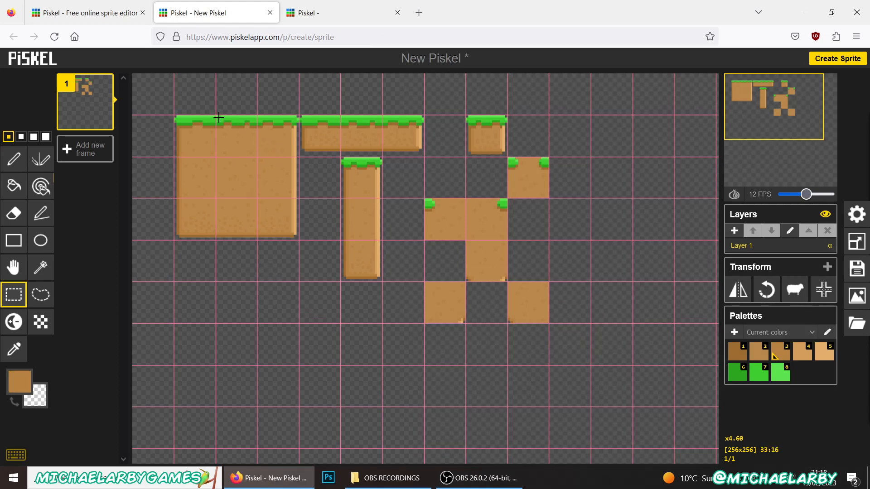
# Copy the large block's top-centre grass tile seven rows down, and place another copy two columns right and one row above that one
pyautogui.moveTo(217, 117); pyautogui.dragTo(244, 431)
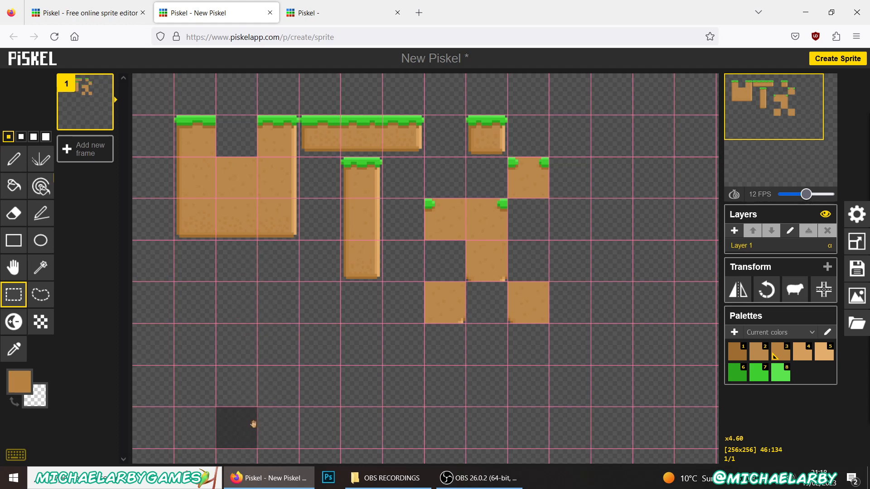
pyautogui.hotkey('ctrl', 'z')
pyautogui.hotkey('ctrl', 'v')
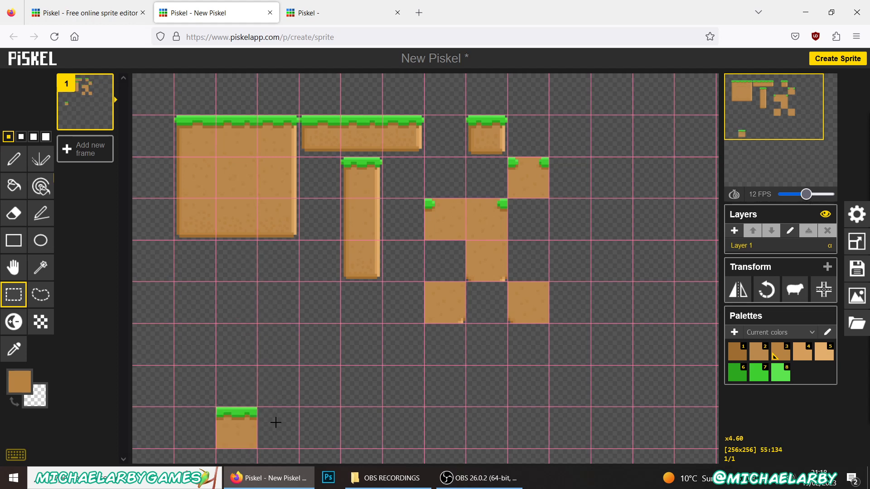
pyautogui.moveTo(216, 408); pyautogui.dragTo(320, 393)
pyautogui.press('Delete')
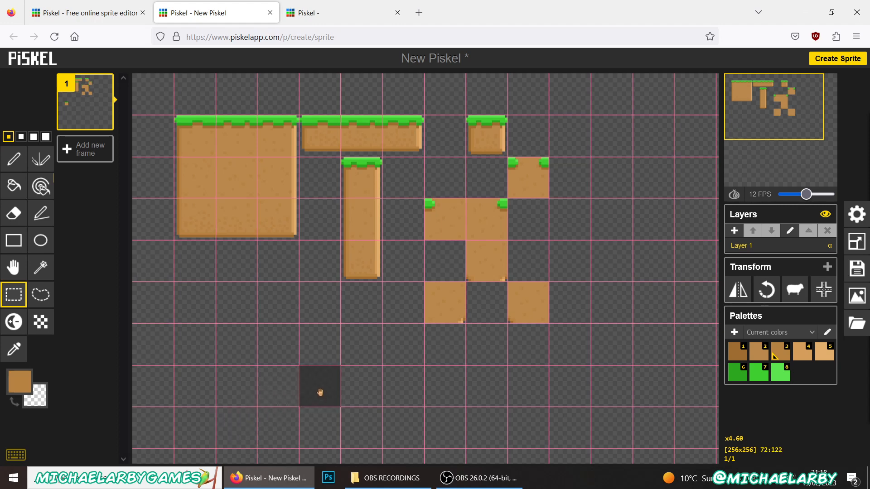
pyautogui.hotkey('ctrl', 'z')
pyautogui.hotkey('ctrl', 'v')
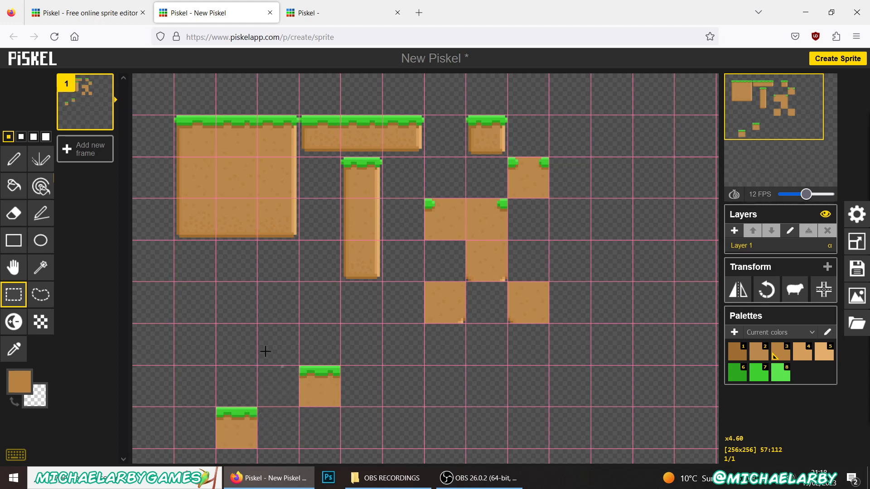
# Draw a one-pixel light green diagonal with the Stroke tool from the lower grass tile's top-right corner up to the upper tile's top-left corner
pyautogui.scroll(5, 273, 416)
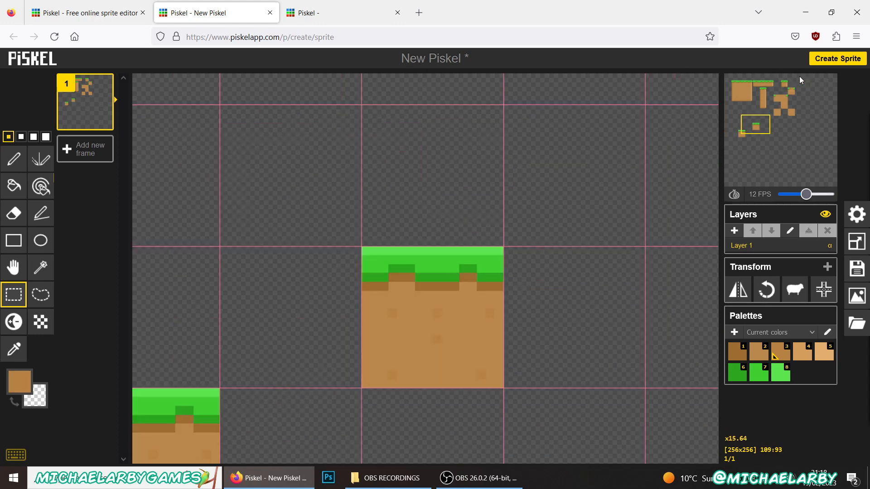
pyautogui.moveTo(759, 126); pyautogui.dragTo(748, 135)
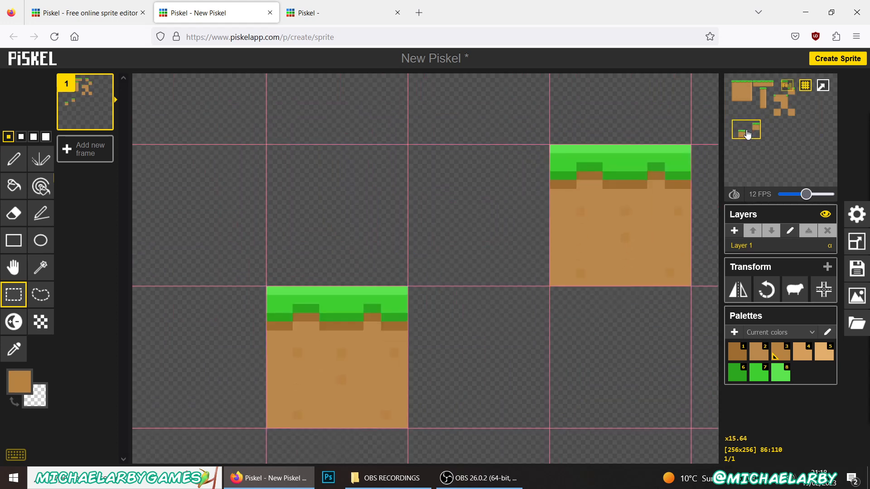
pyautogui.click(41, 213)
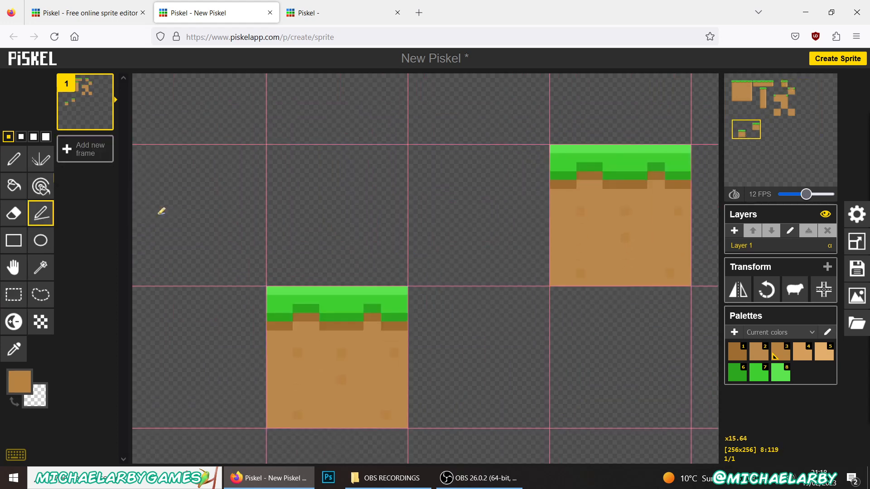
pyautogui.click(13, 349)
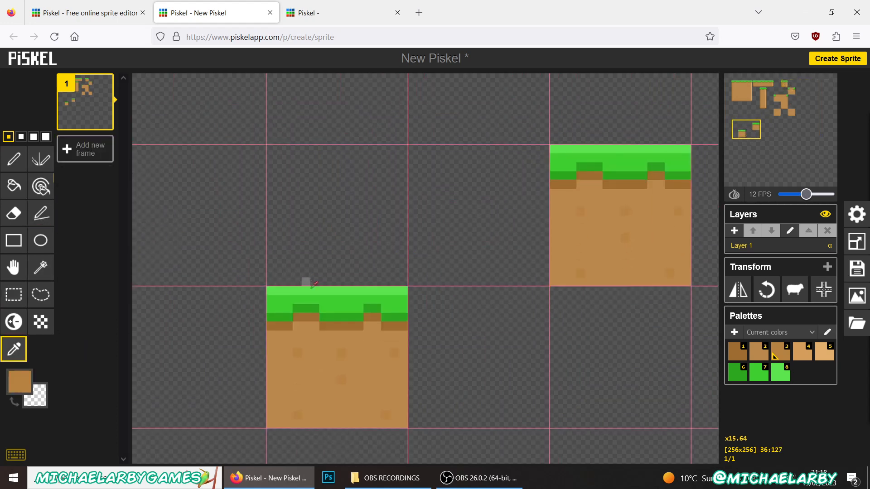
pyautogui.click(300, 289)
pyautogui.click(14, 159)
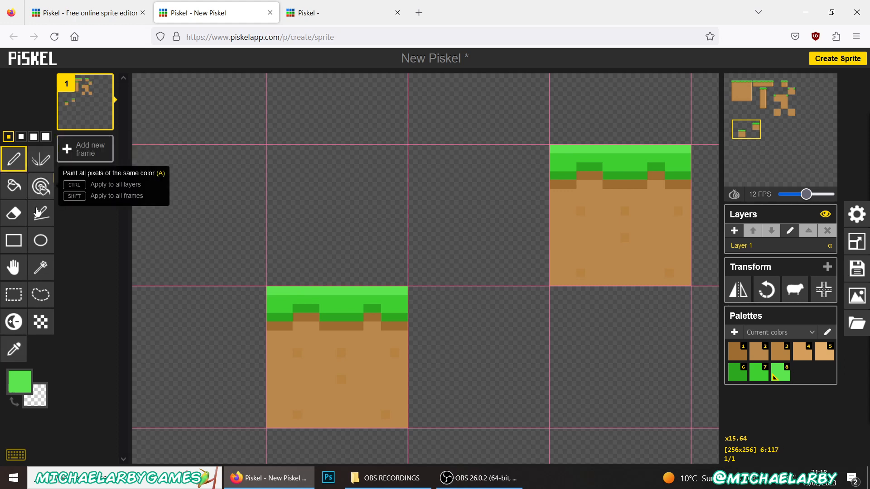
pyautogui.click(38, 212)
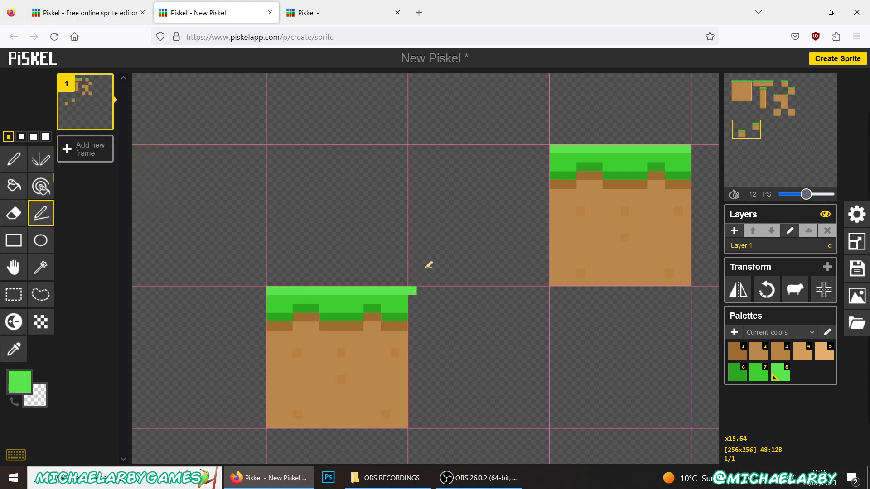
pyautogui.moveTo(421, 282); pyautogui.dragTo(553, 149)
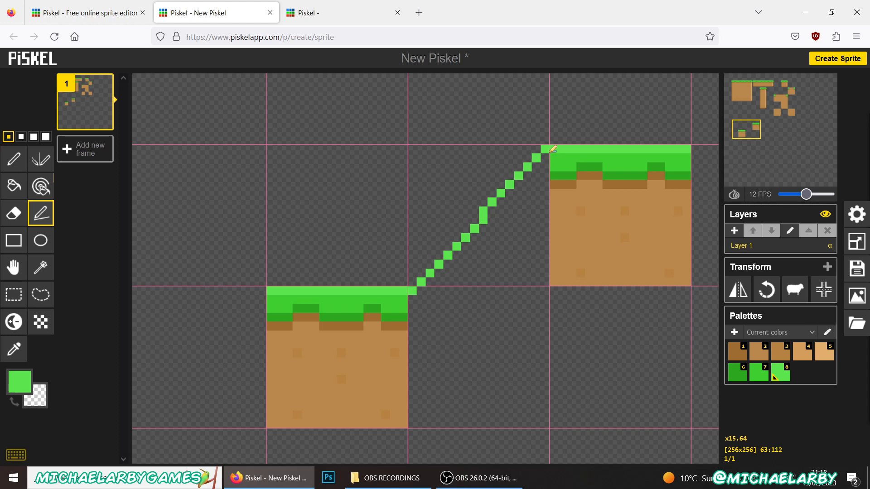
pyautogui.moveTo(553, 148); pyautogui.dragTo(552, 152)
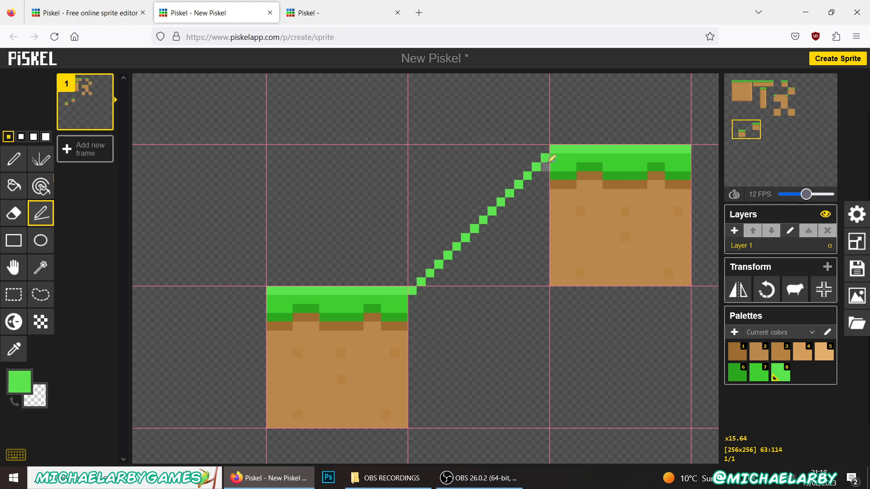
pyautogui.moveTo(553, 159); pyautogui.dragTo(553, 158)
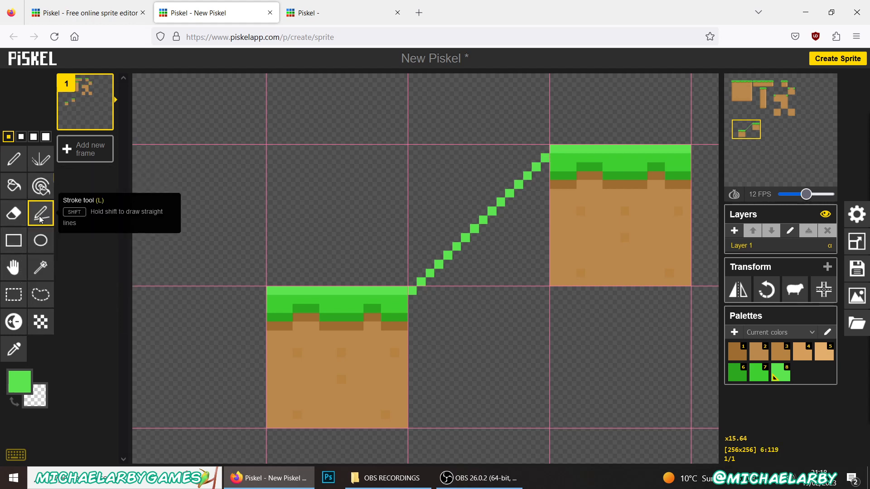
# Draw a parallel dark green diagonal three pixels below the light green one, joining the dark grass edges of both tiles
pyautogui.click(14, 349)
pyautogui.click(322, 318)
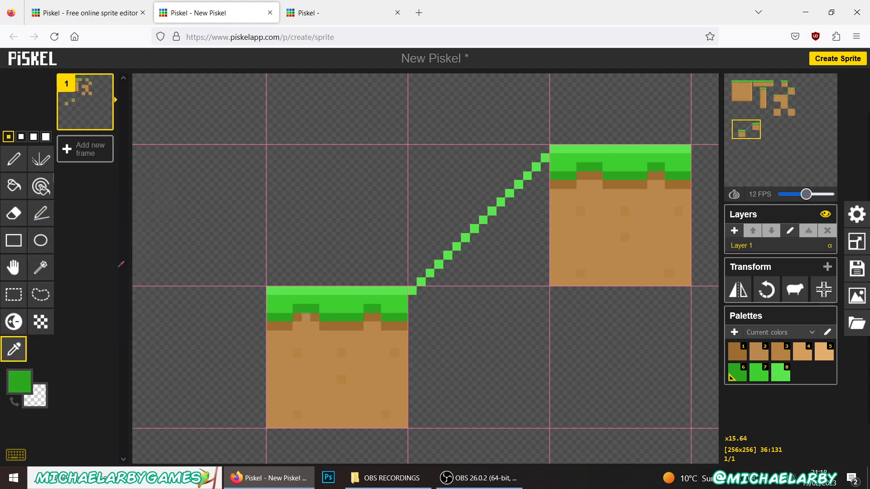
pyautogui.click(40, 213)
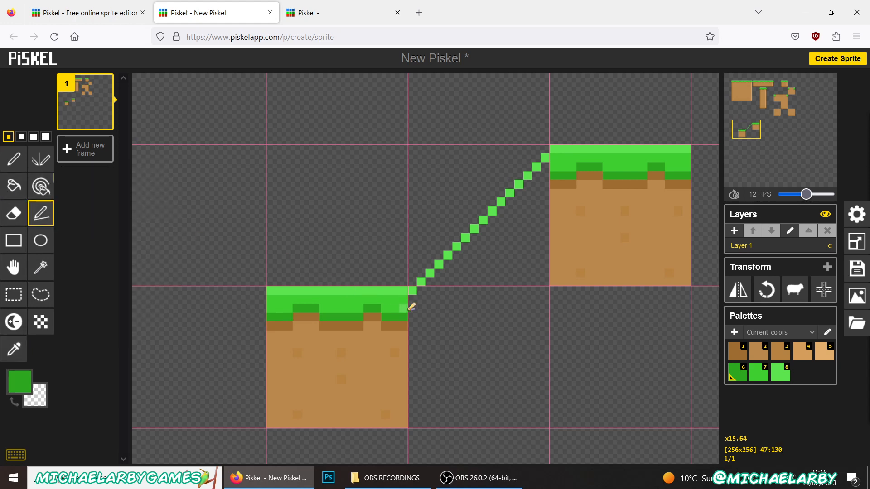
pyautogui.moveTo(413, 316)
pyautogui.mouseDown()
pyautogui.moveTo(496, 221)
pyautogui.moveTo(554, 173)
pyautogui.moveTo(552, 180)
pyautogui.mouseUp()
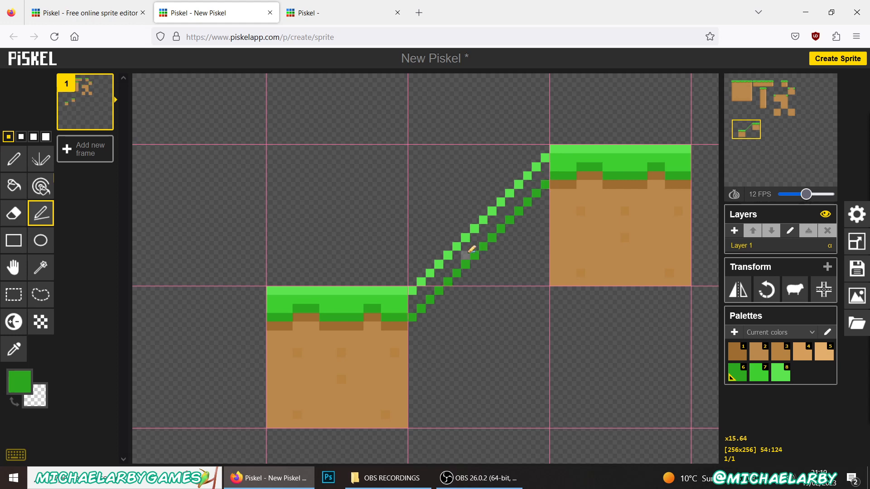
# Fill the gap between the light and dark green diagonals with the tiles' mid green
pyautogui.click(14, 186)
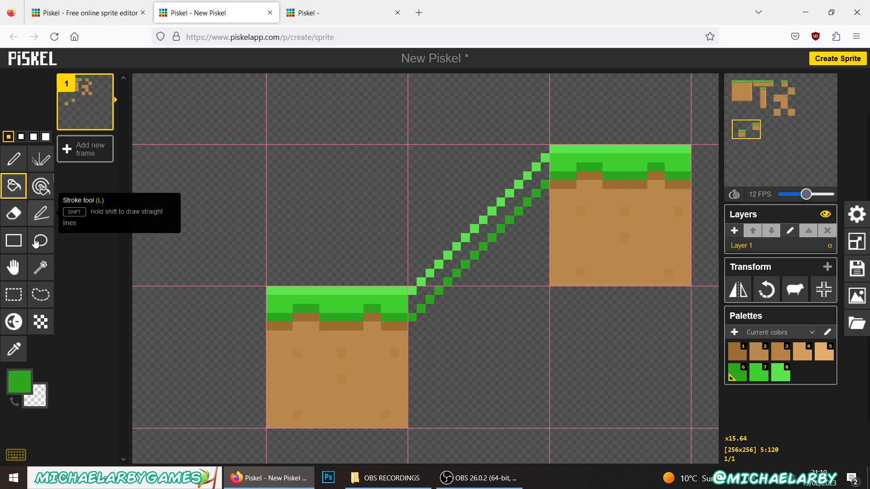
pyautogui.click(14, 349)
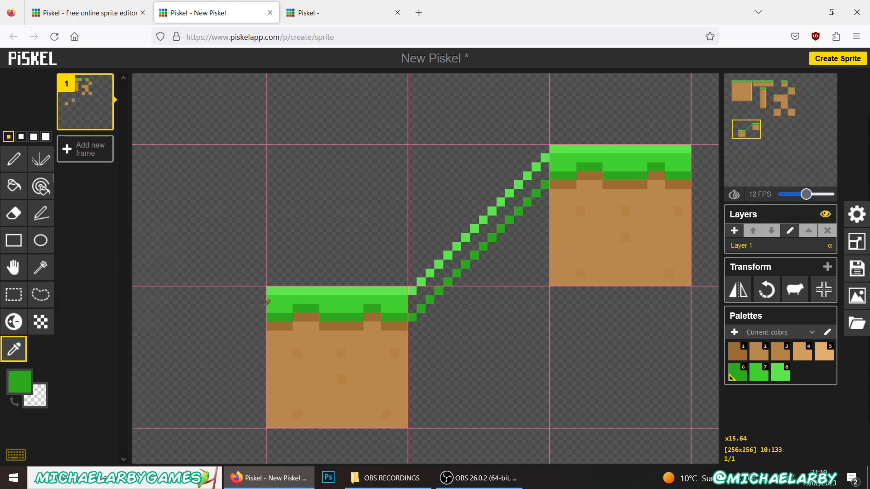
pyautogui.click(327, 297)
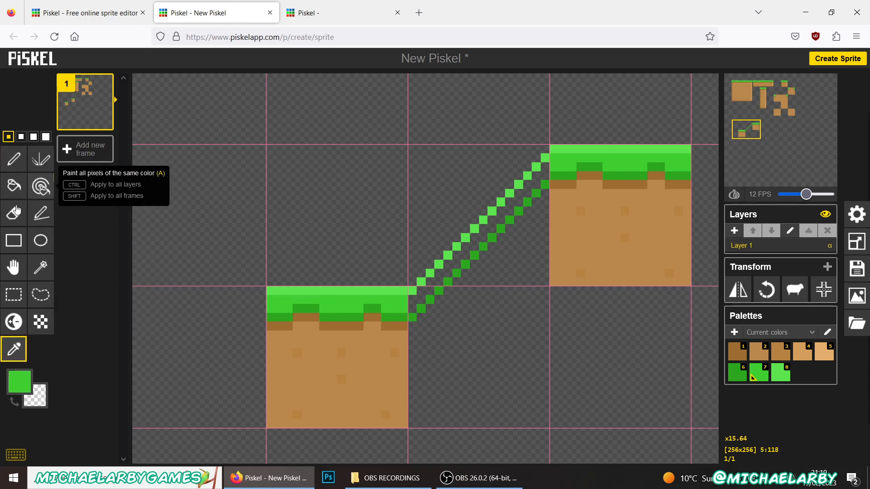
pyautogui.click(12, 186)
pyautogui.click(471, 237)
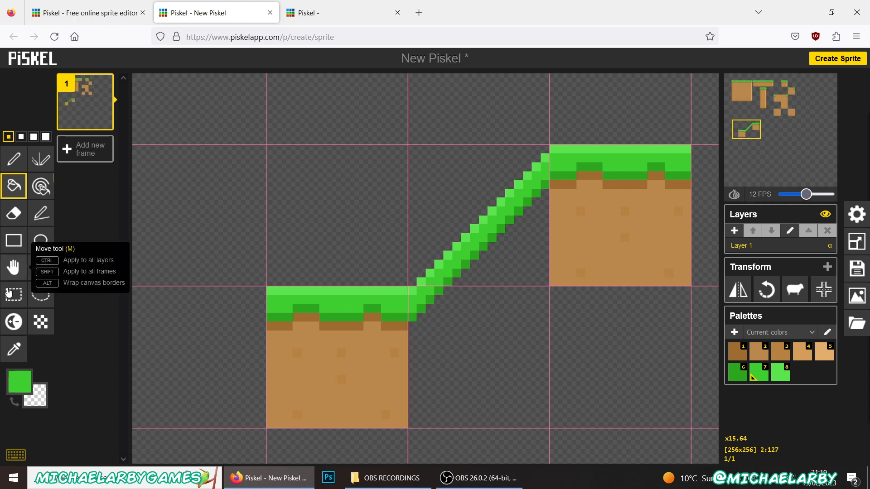
# Outline the slope's two cells in the base dirt colour along the lower and right edges, and fill the area beneath the grass
pyautogui.click(41, 213)
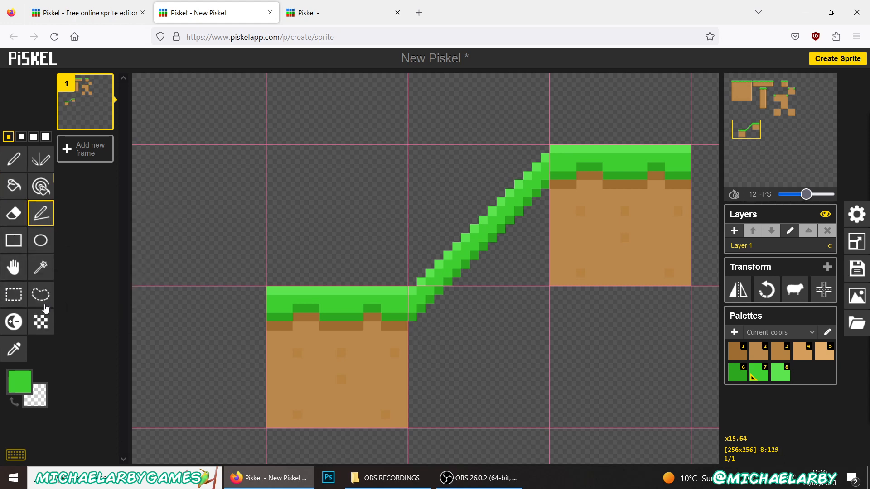
pyautogui.click(14, 349)
pyautogui.click(297, 371)
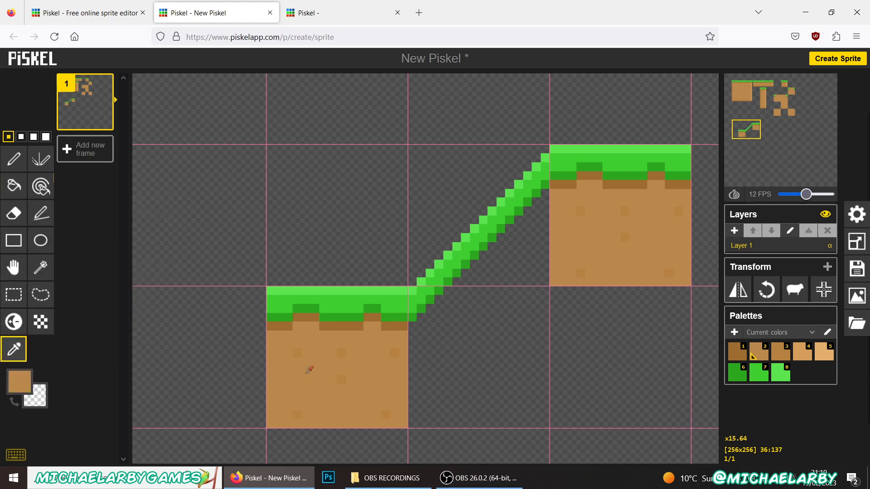
pyautogui.click(42, 210)
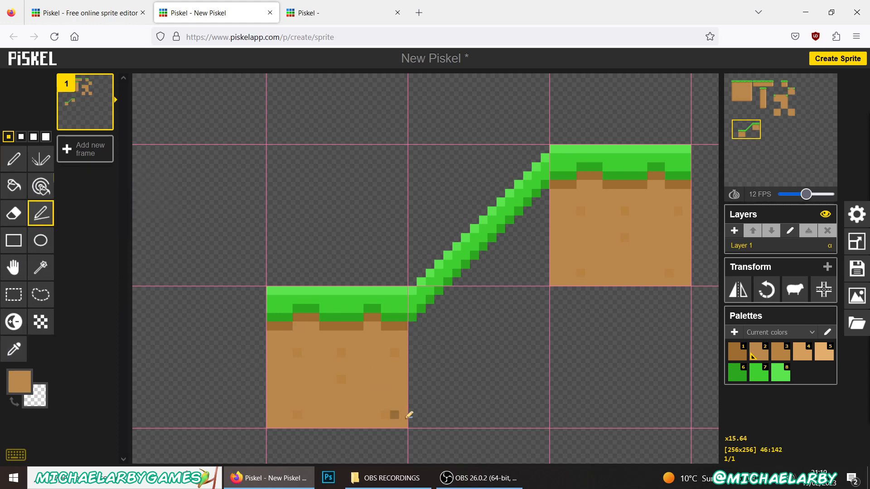
pyautogui.moveTo(410, 423)
pyautogui.mouseDown()
pyautogui.moveTo(535, 420)
pyautogui.moveTo(545, 200)
pyautogui.mouseUp()
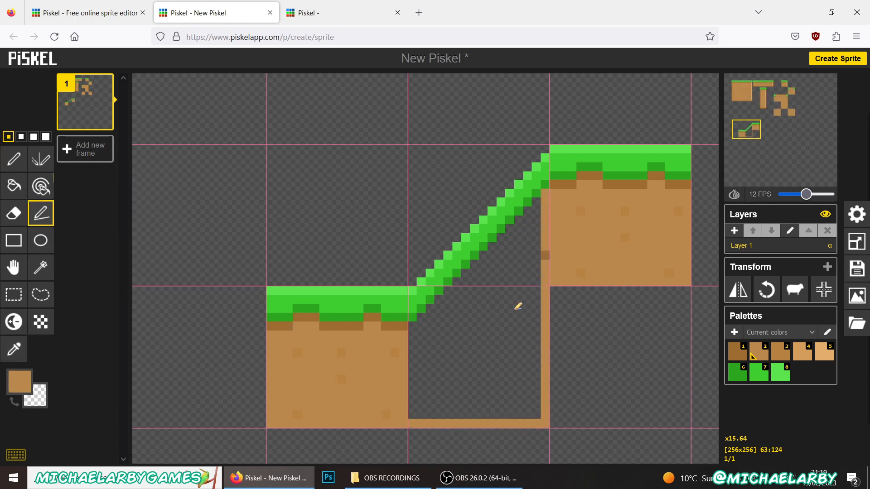
pyautogui.click(13, 186)
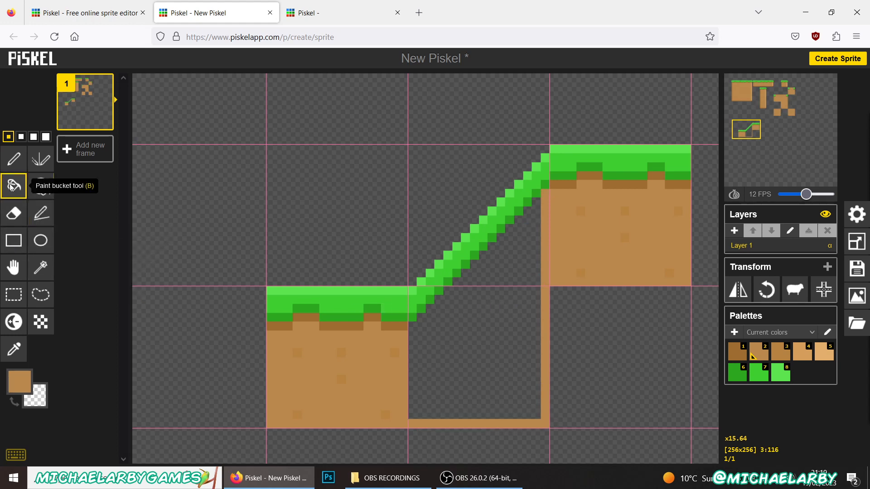
pyautogui.click(441, 360)
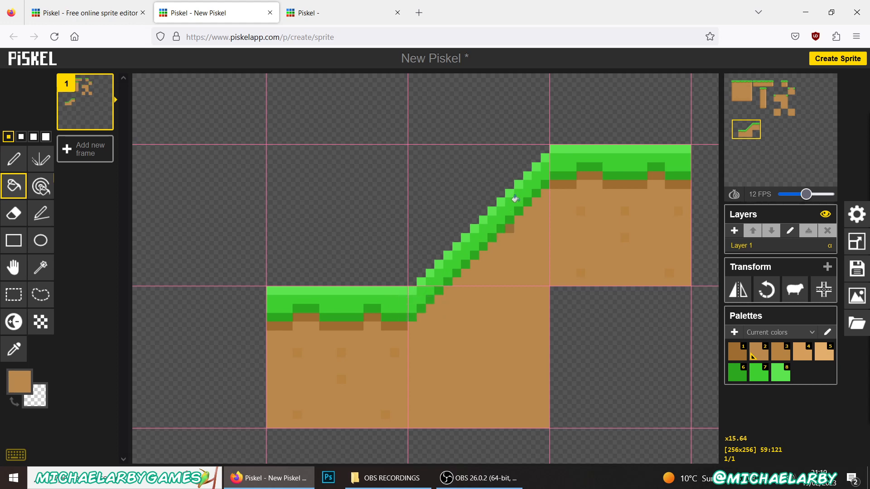
# Draw a dark brown shadow diagonal directly beneath the slope's dark green edge, using the brown from the flat tile's grass shadow
pyautogui.click(13, 349)
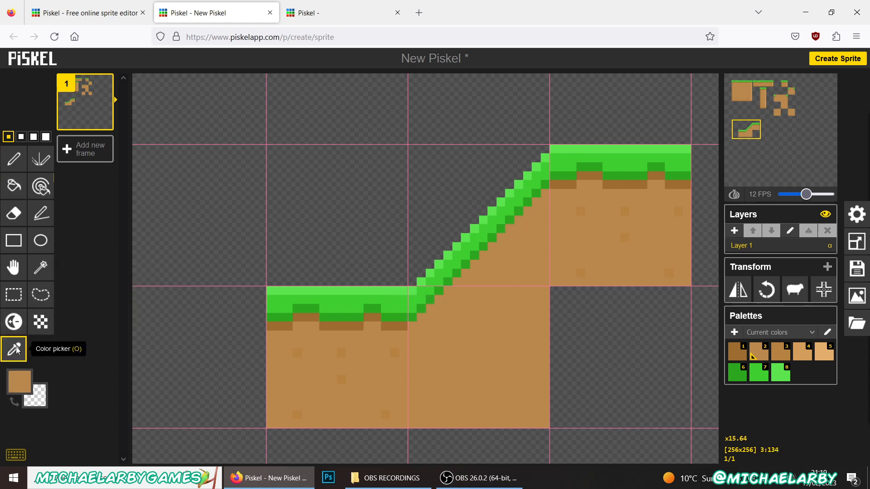
pyautogui.click(290, 323)
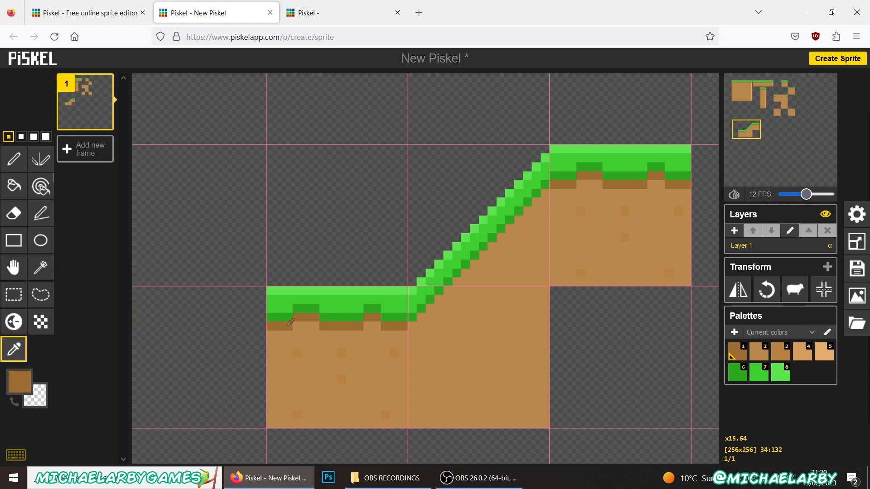
pyautogui.click(41, 213)
pyautogui.moveTo(413, 323); pyautogui.dragTo(549, 189)
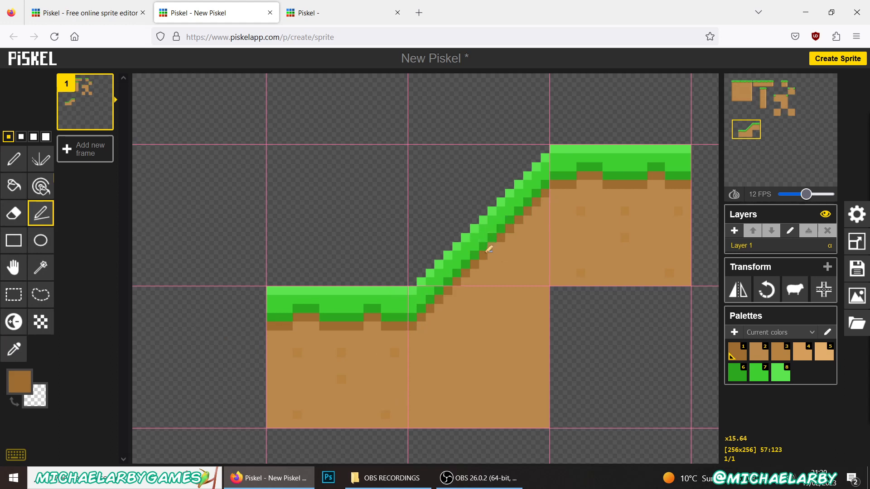
# Carve two notches into the underside of the slope's grass band with the Pen tool in the base dirt colour
pyautogui.click(14, 349)
pyautogui.click(439, 339)
pyautogui.click(14, 159)
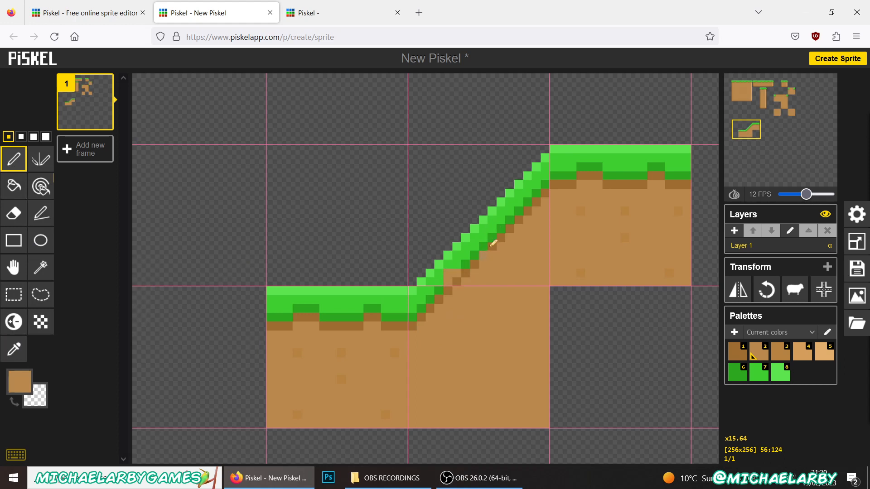
pyautogui.moveTo(521, 235)
pyautogui.mouseDown()
pyautogui.moveTo(507, 223)
pyautogui.moveTo(517, 233)
pyautogui.moveTo(500, 265)
pyautogui.moveTo(506, 235)
pyautogui.mouseUp()
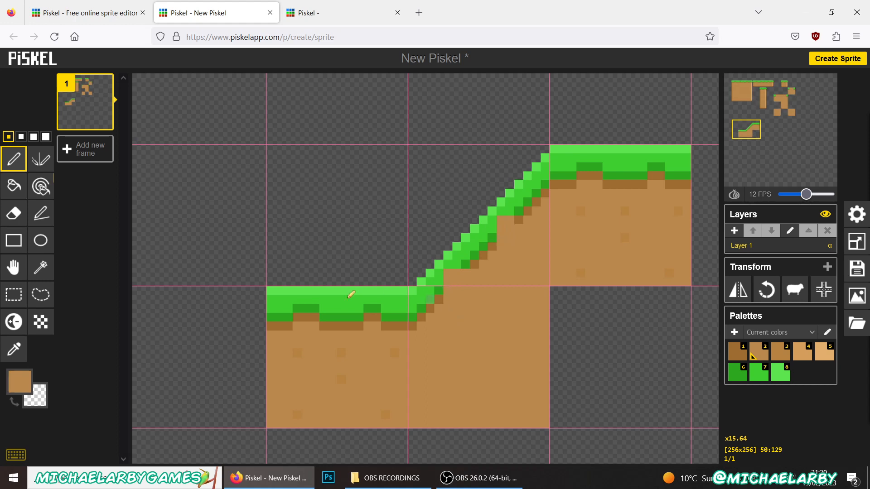
# Redraw the dark green grass edge along the top of both notches in the slope
pyautogui.click(14, 349)
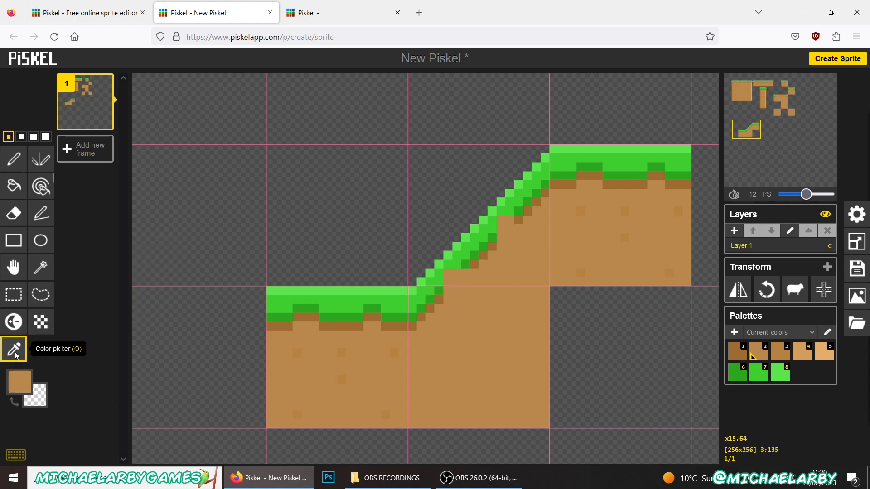
pyautogui.click(439, 290)
pyautogui.click(14, 159)
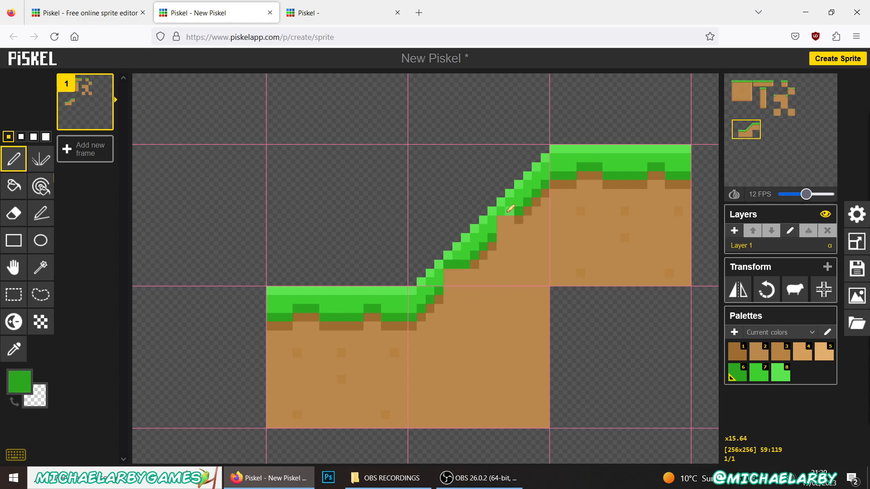
# Add dark brown shadow pixels beneath the dark green edge inside both slope notches
pyautogui.click(13, 349)
pyautogui.click(397, 325)
pyautogui.click(14, 159)
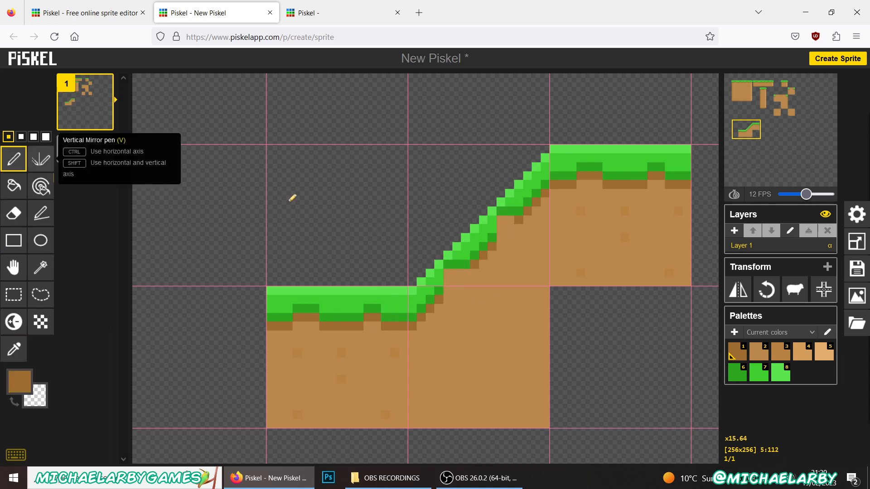
pyautogui.moveTo(451, 270)
pyautogui.mouseDown()
pyautogui.moveTo(472, 274)
pyautogui.moveTo(509, 235)
pyautogui.mouseUp()
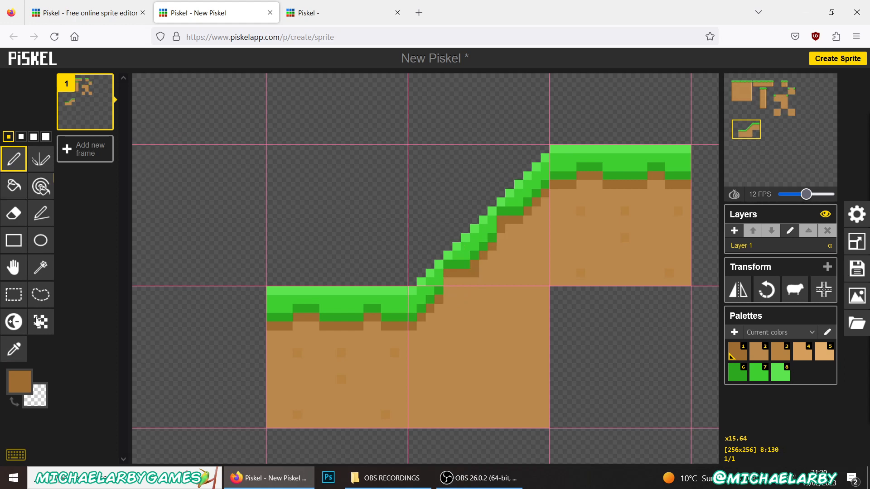
# Trim the excess dark brown shadow pixels around the slope notches with the base dirt colour
pyautogui.click(14, 349)
pyautogui.click(455, 356)
pyautogui.click(14, 159)
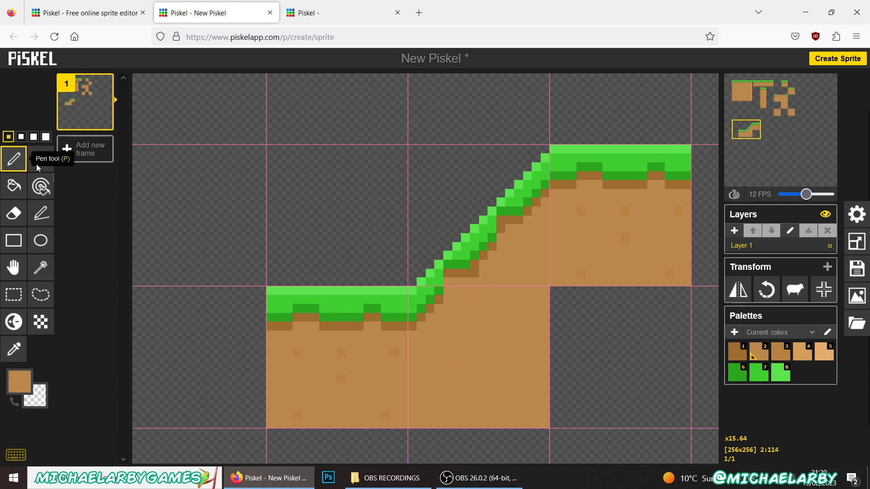
pyautogui.moveTo(459, 270); pyautogui.dragTo(475, 266)
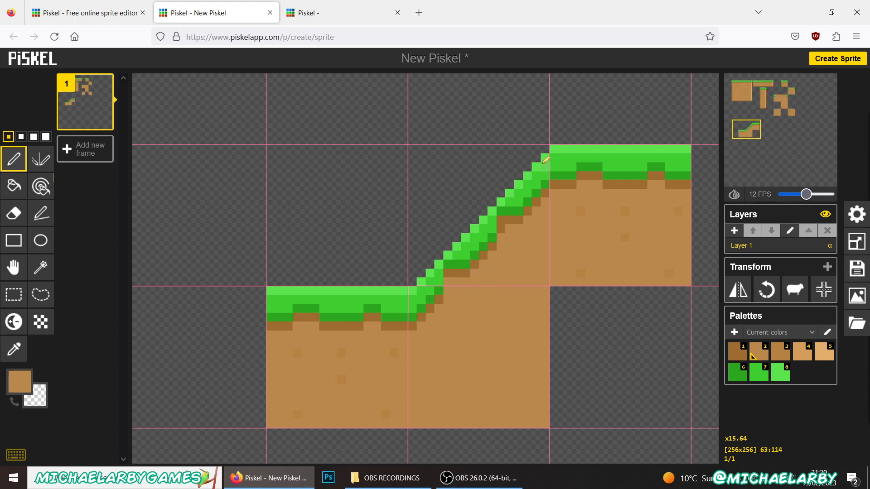
pyautogui.click(509, 219)
# Touch up the slope's grass band at the inner corners of the notches with mid green pixels
pyautogui.click(25, 351)
pyautogui.click(398, 300)
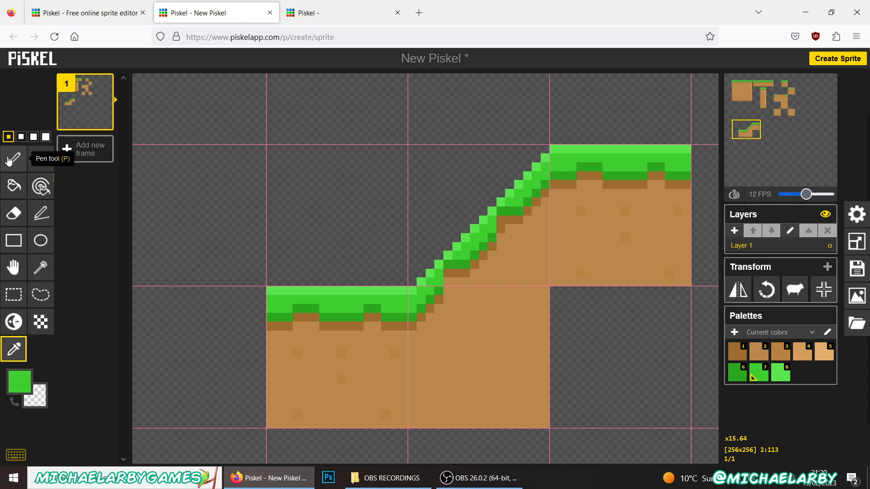
pyautogui.click(13, 158)
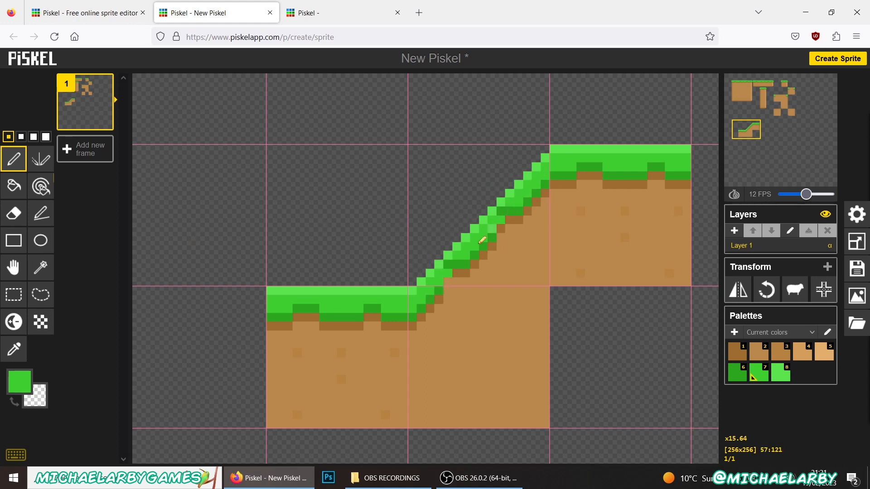
# Select the 16x32 slope section between the two flat tiles and paste a copy into the empty grid area below them
pyautogui.click(8, 307)
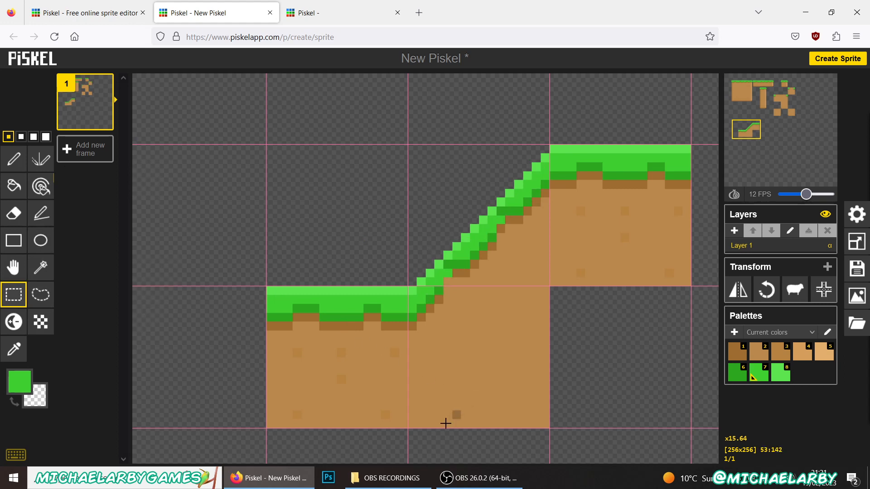
pyautogui.moveTo(413, 424); pyautogui.dragTo(518, 291)
pyautogui.moveTo(566, 235); pyautogui.dragTo(541, 148)
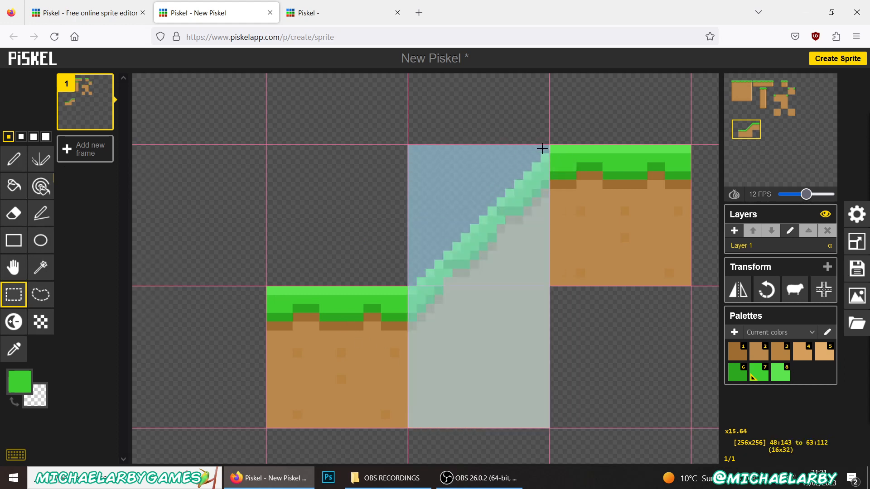
pyautogui.scroll(-10, 513, 226)
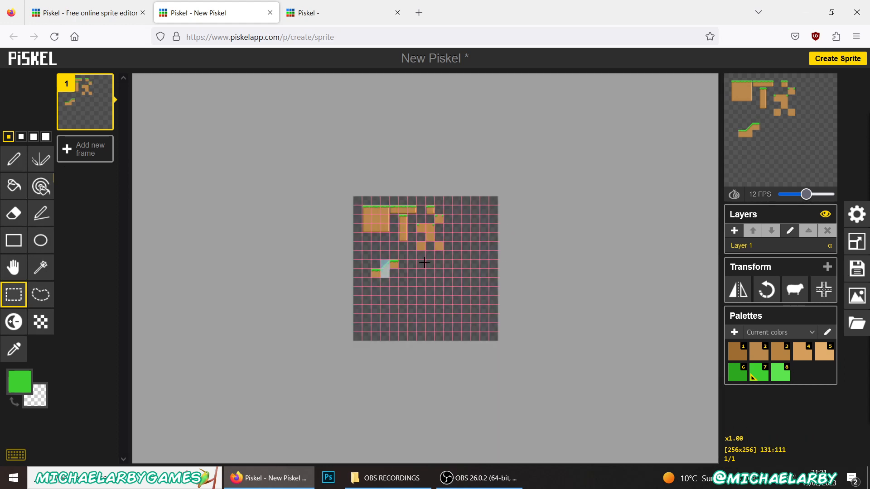
pyautogui.scroll(5, 370, 264)
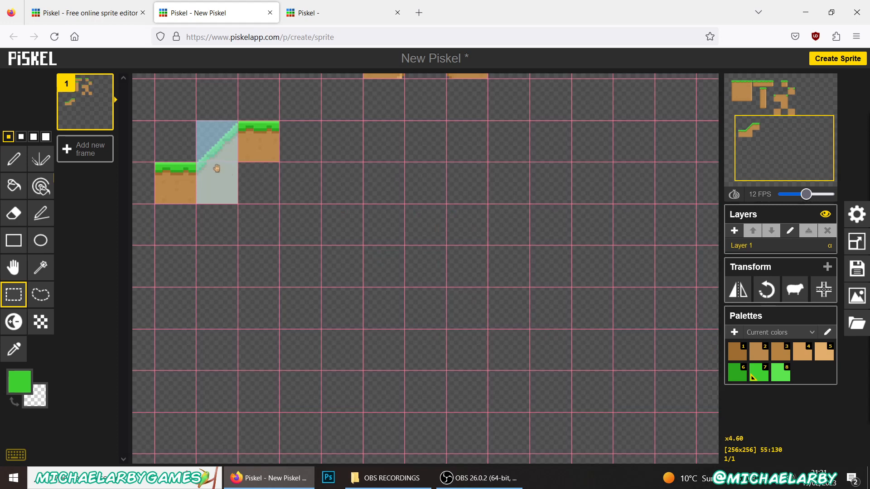
pyautogui.moveTo(217, 168); pyautogui.dragTo(341, 292)
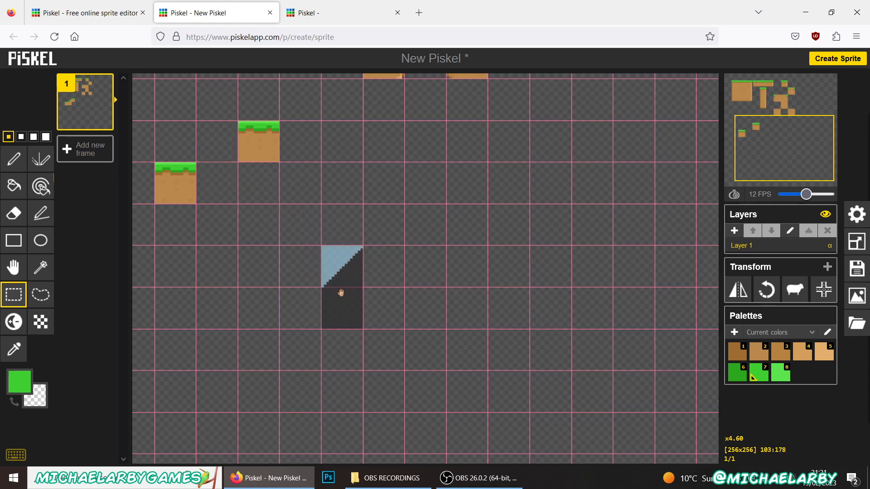
pyautogui.hotkey('ctrl', 'v')
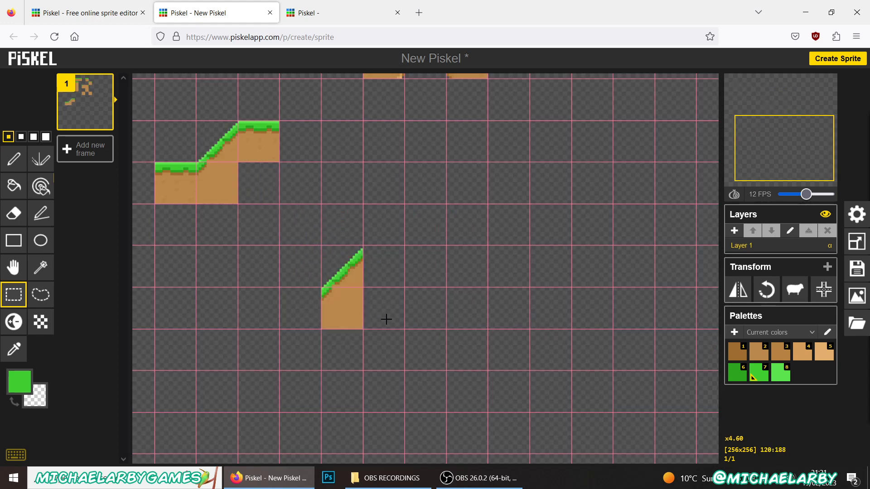
# Paste a second slope copy one tile up and one tile across so the two form a longer continuous 45-degree slope
pyautogui.moveTo(323, 246); pyautogui.dragTo(386, 273)
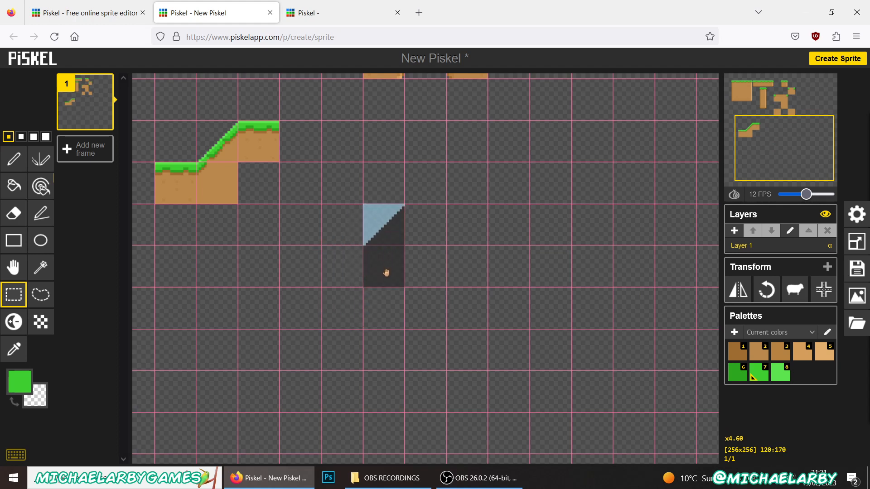
pyautogui.hotkey('ctrl', 'v')
pyautogui.click(411, 325)
# Examine how the repeated slope tiles join, marking out the tiles beneath the grass band, and compare them with the original slope
pyautogui.scroll(5, 376, 288)
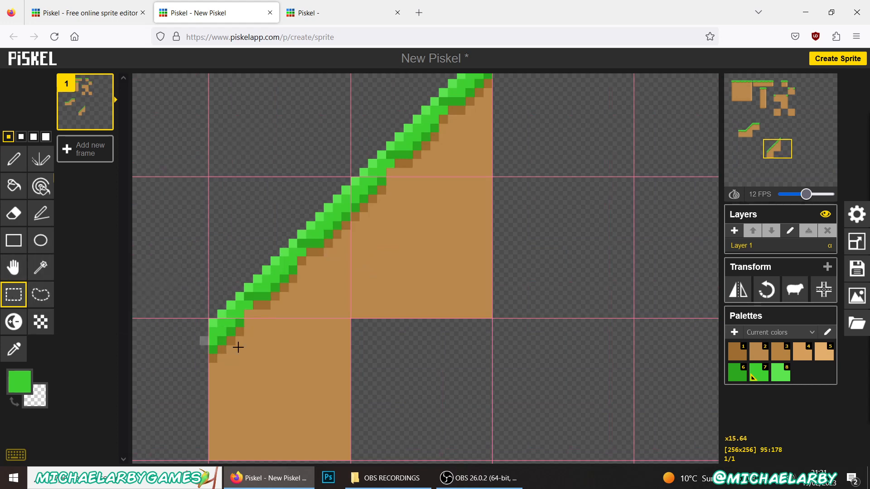
pyautogui.moveTo(210, 322); pyautogui.dragTo(349, 407)
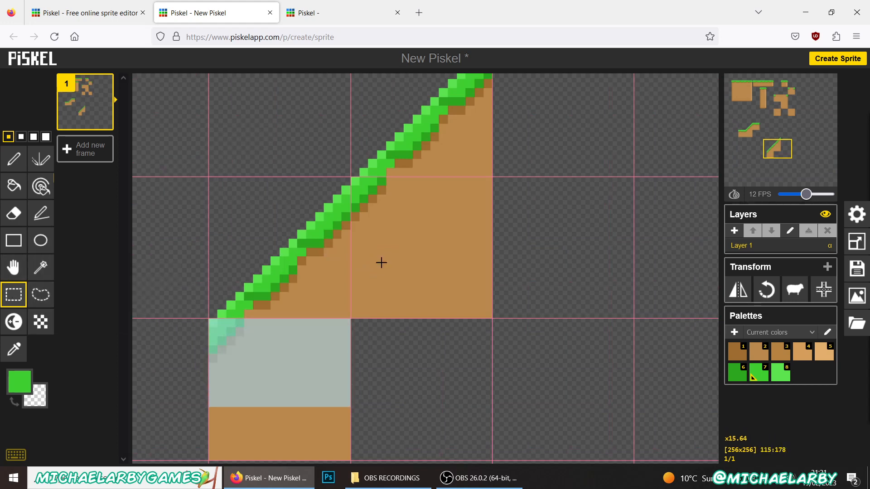
pyautogui.moveTo(357, 183); pyautogui.dragTo(488, 314)
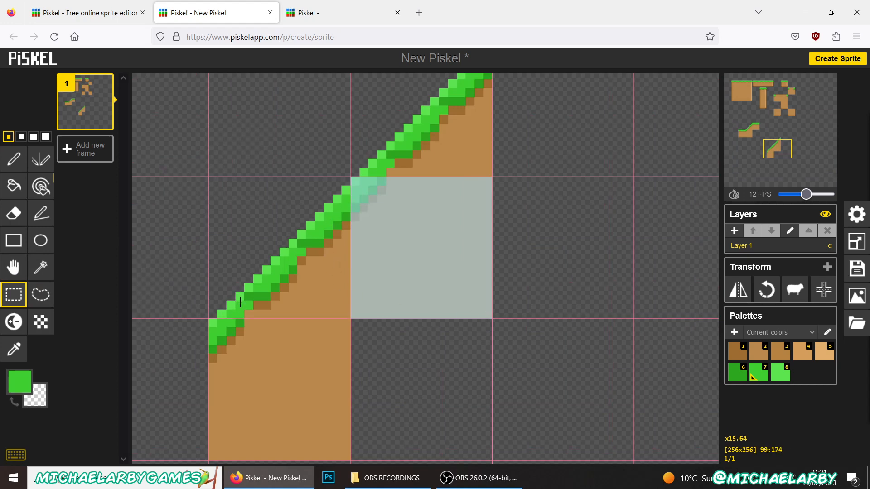
pyautogui.hotkey('ctrl', 'v')
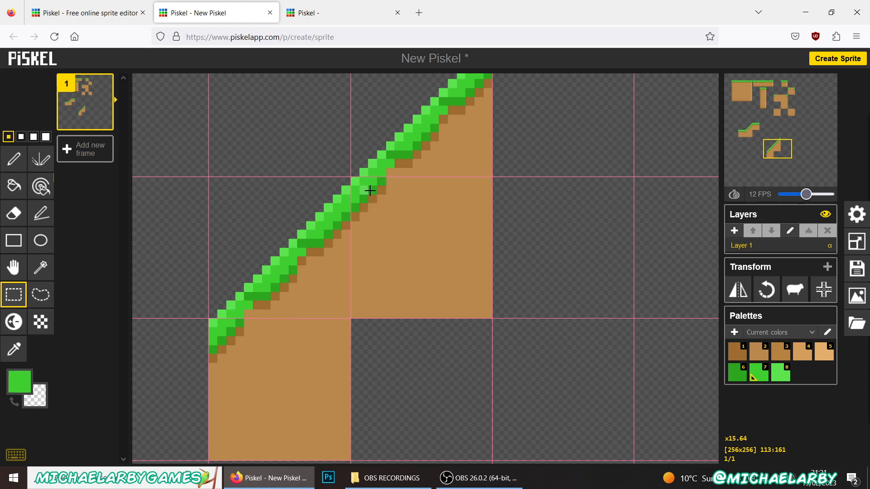
pyautogui.press('0')
pyautogui.scroll(5, 403, 315)
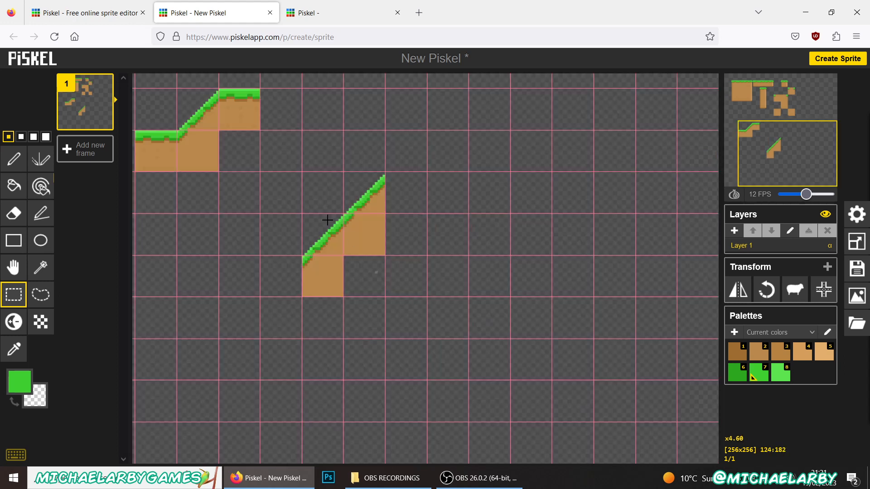
pyautogui.press('0')
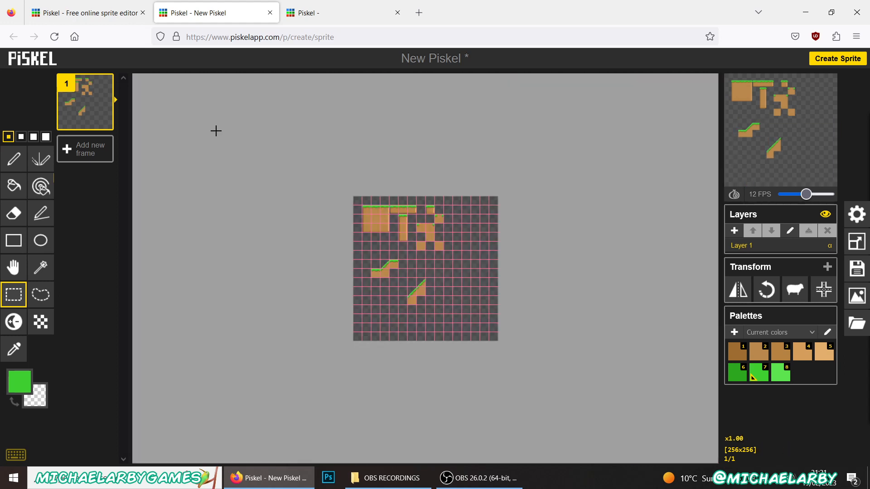
pyautogui.scroll(10, 383, 264)
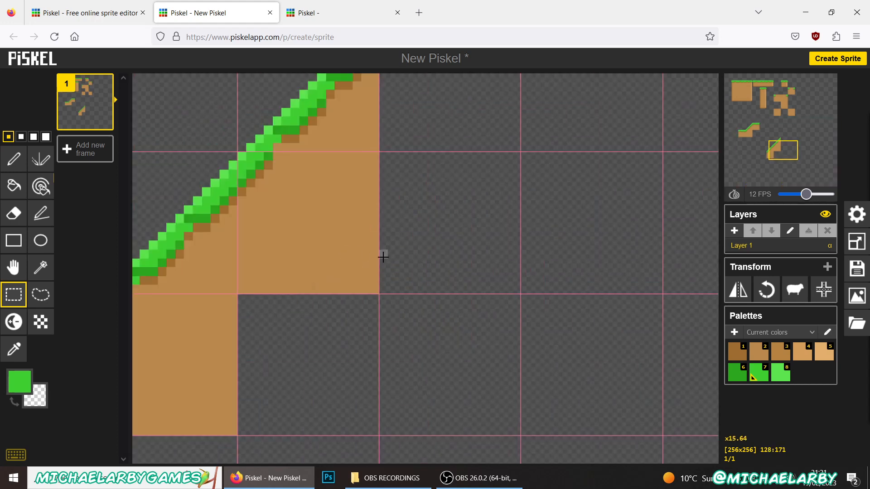
pyautogui.moveTo(794, 156); pyautogui.dragTo(755, 134)
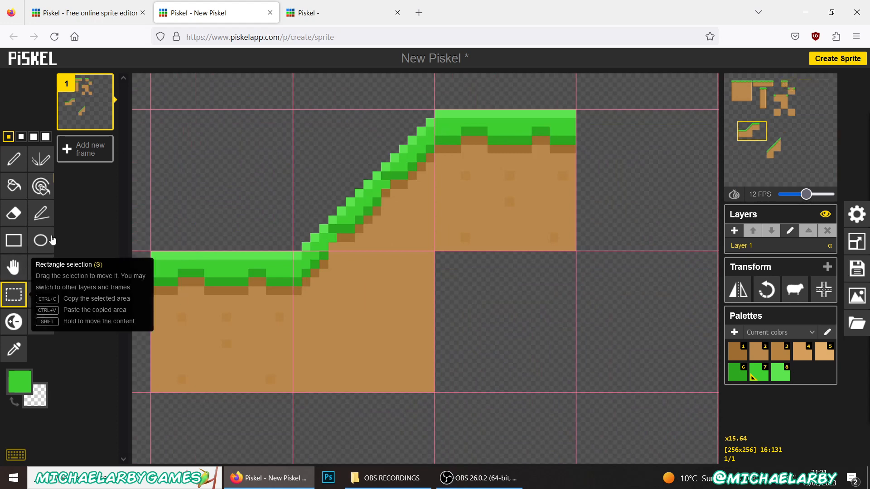
# Switch to the reference tileset and mark out the shallow slope's 16x16 base tile and the three upper slope tiles
pyautogui.click(304, 13)
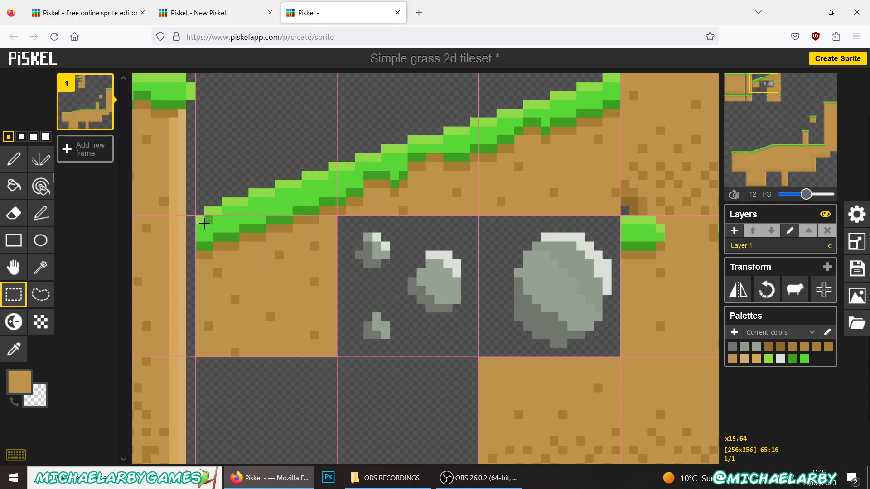
pyautogui.moveTo(200, 221); pyautogui.dragTo(336, 356)
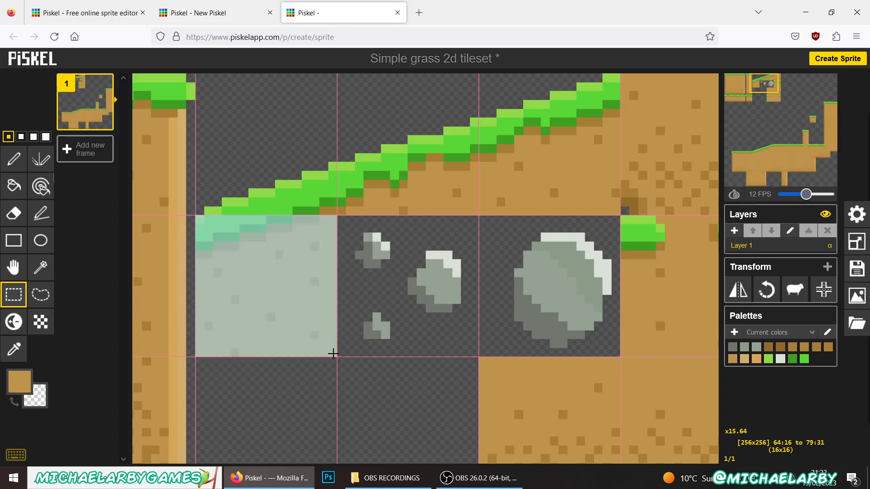
pyautogui.click(279, 207)
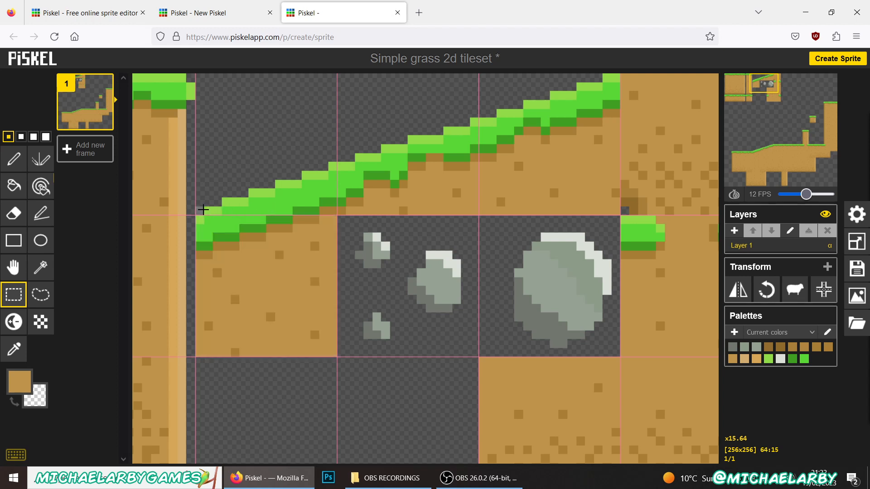
pyautogui.moveTo(204, 210); pyautogui.dragTo(616, 81)
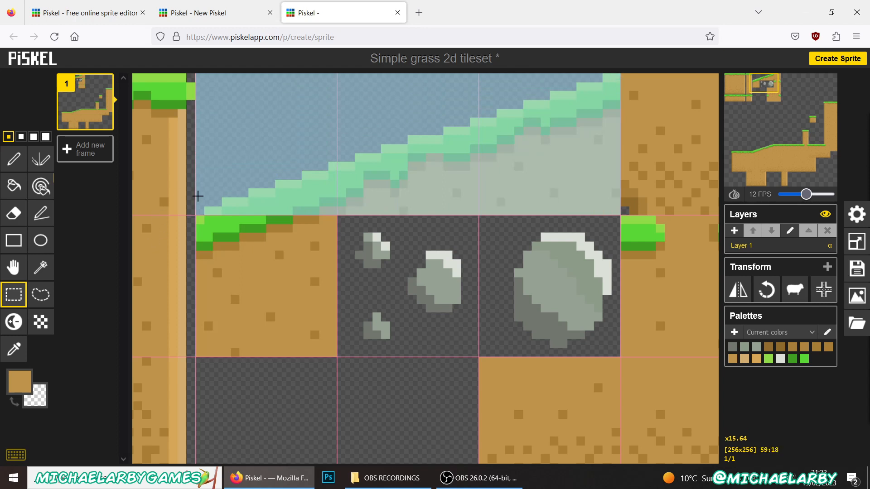
# Try straight strokes across the reference tiles at 45 degrees and along the top edge of the shallow slope
pyautogui.click(40, 213)
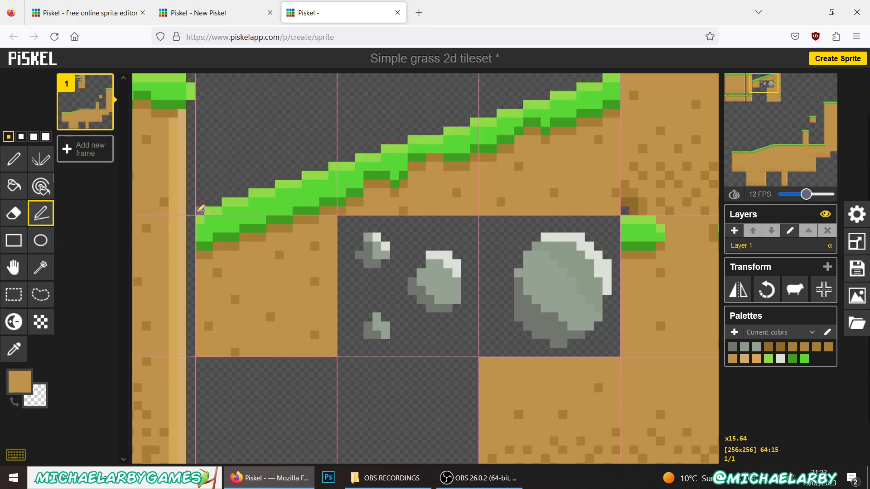
pyautogui.moveTo(205, 207); pyautogui.dragTo(332, 80)
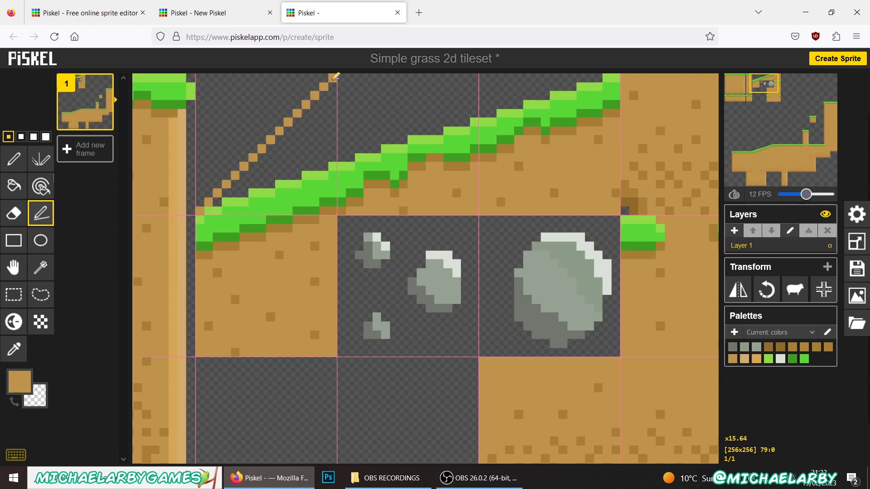
pyautogui.moveTo(335, 77); pyautogui.dragTo(619, 72)
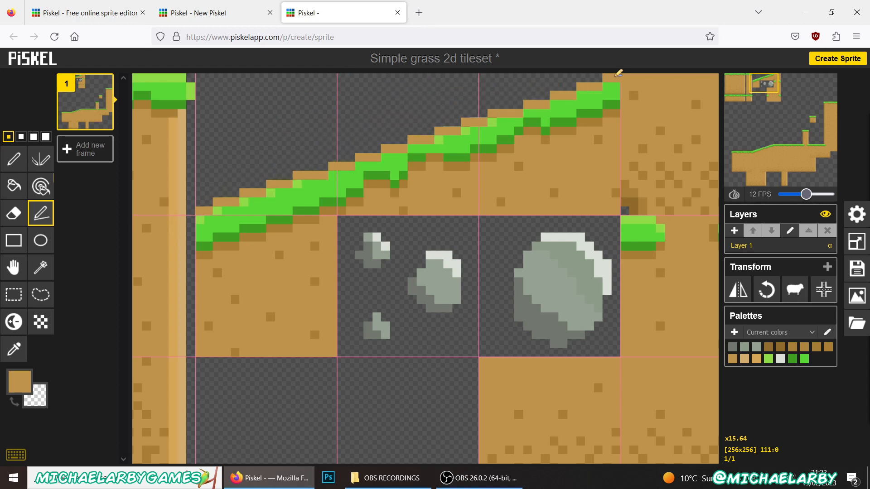
pyautogui.moveTo(619, 73)
pyautogui.mouseDown()
pyautogui.moveTo(479, 71)
pyautogui.moveTo(440, 86)
pyautogui.moveTo(317, 82)
pyautogui.moveTo(474, 77)
pyautogui.moveTo(336, 76)
pyautogui.moveTo(619, 76)
pyautogui.moveTo(313, 106)
pyautogui.moveTo(281, 124)
pyautogui.moveTo(245, 44)
pyautogui.mouseUp()
# Compare the new slope with the reference tileset, then examine the reference's rocks, tile layout and assembled example terrain
pyautogui.click(243, 17)
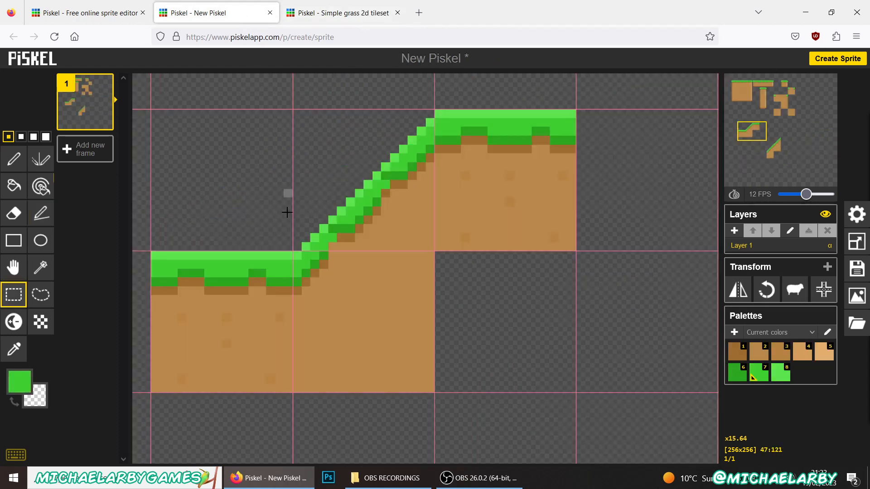
pyautogui.click(288, 6)
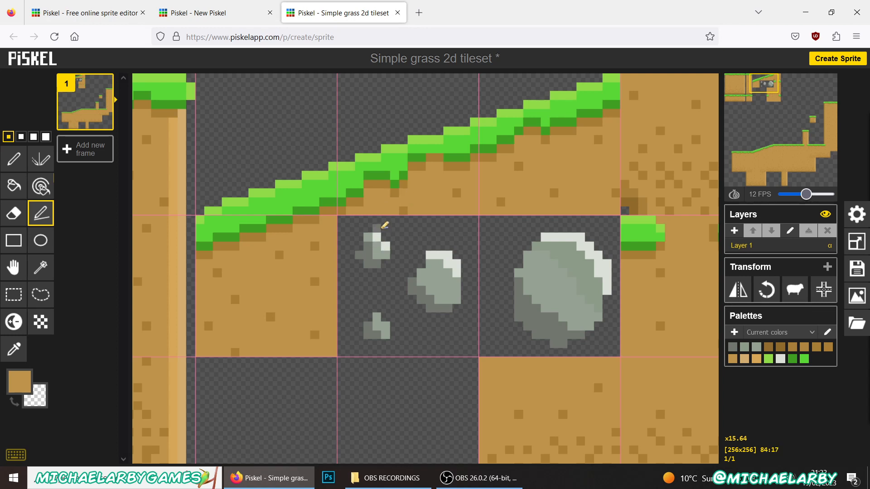
pyautogui.scroll(-10, 385, 226)
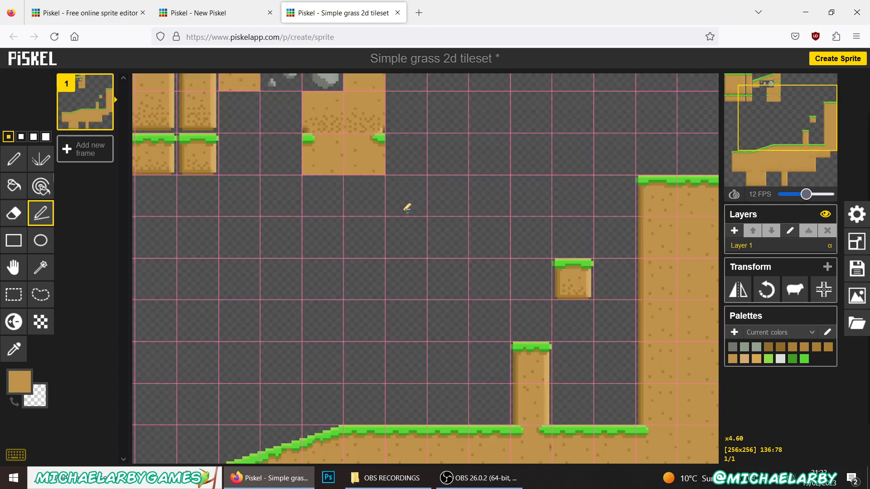
pyautogui.scroll(4, 408, 204)
pyautogui.scroll(4, 358, 125)
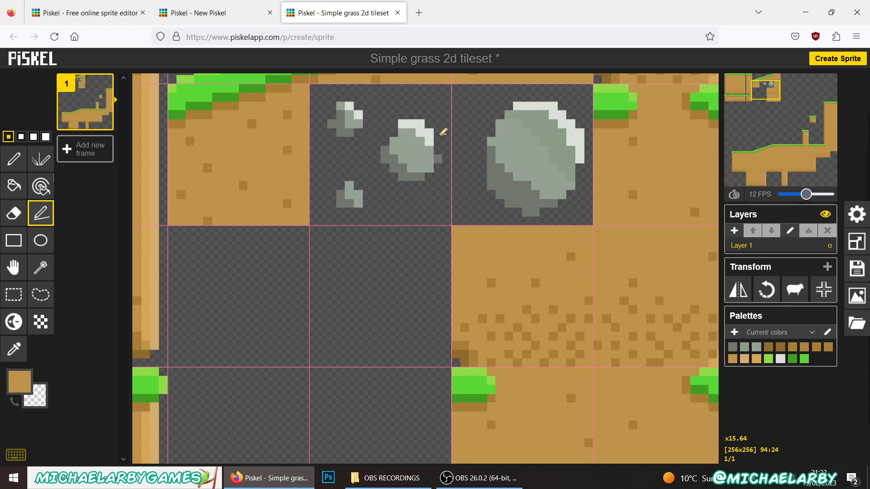
pyautogui.rightClick(323, 115)
pyautogui.scroll(-5, 566, 204)
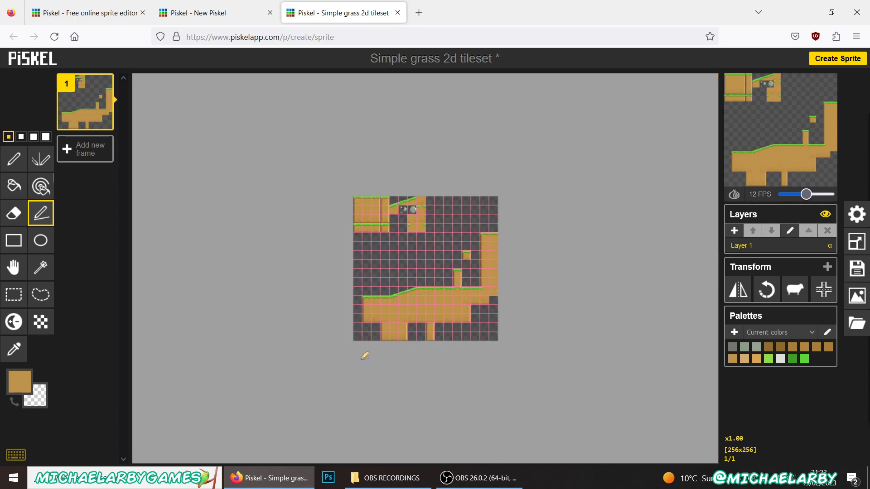
pyautogui.scroll(3, 399, 317)
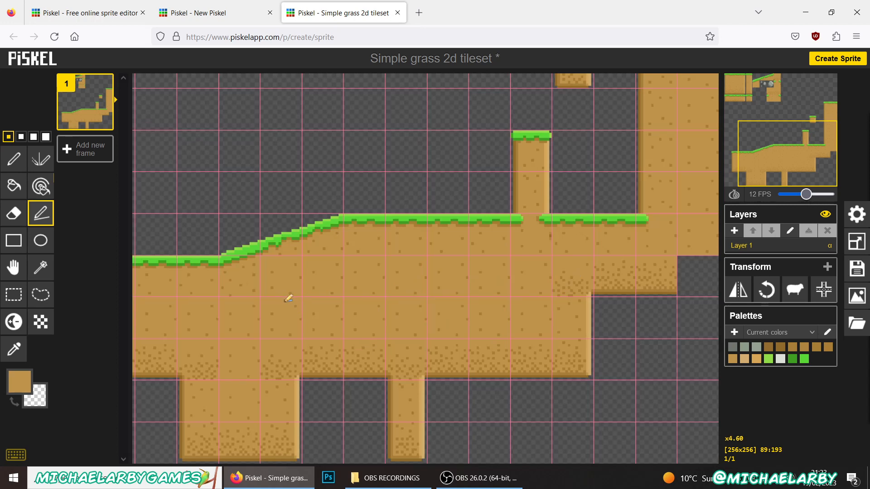
pyautogui.scroll(-5, 336, 303)
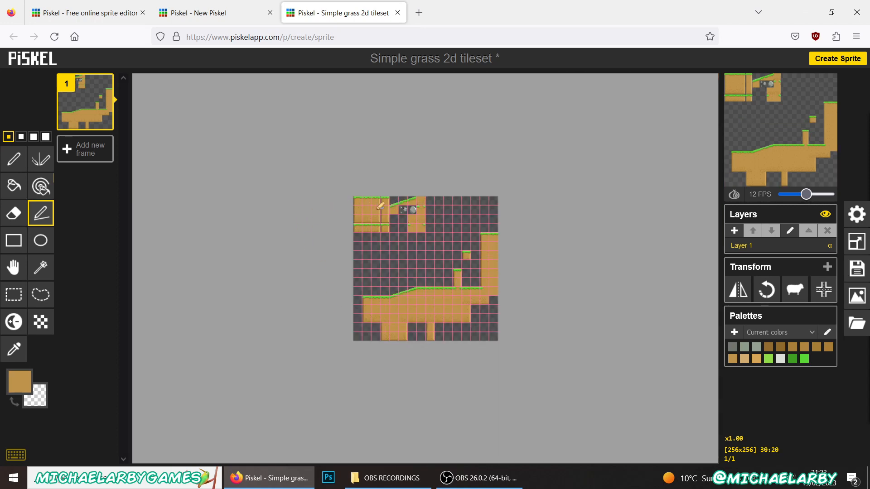
pyautogui.scroll(5, 383, 206)
pyautogui.scroll(-5, 411, 144)
pyautogui.scroll(5, 412, 144)
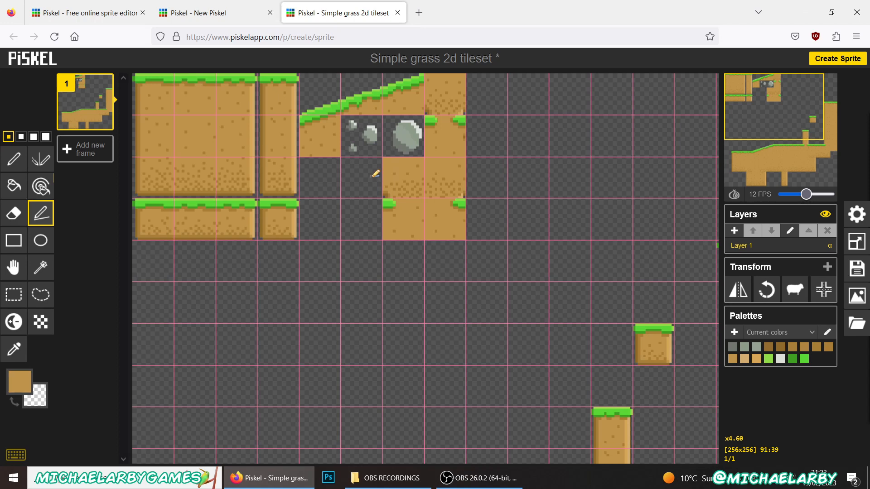
# Switch back to the new tileset and move the three-tile horizontal grass platform directly above the large 3x3 grass block
pyautogui.click(221, 8)
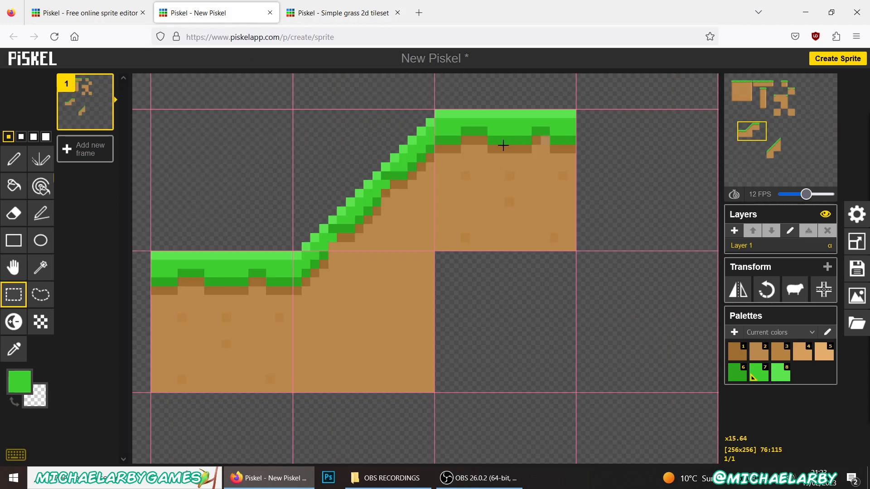
pyautogui.scroll(-5, 468, 154)
pyautogui.scroll(5, 410, 206)
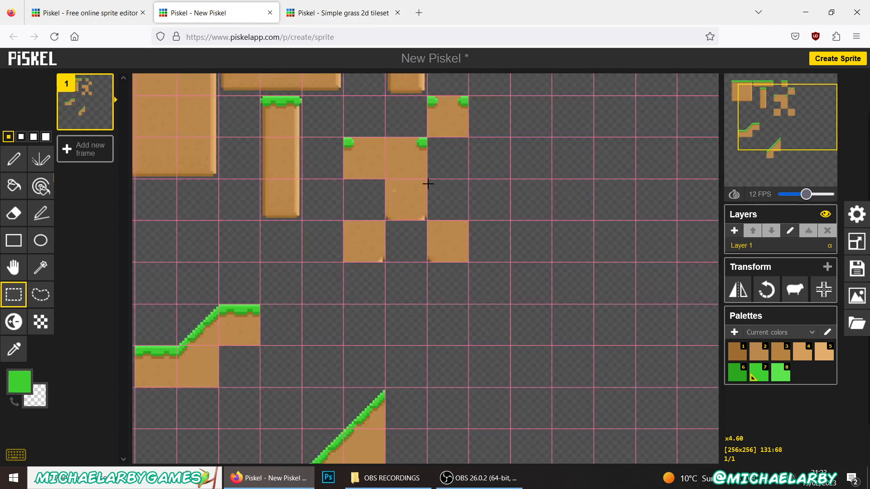
pyautogui.moveTo(776, 136); pyautogui.dragTo(725, 82)
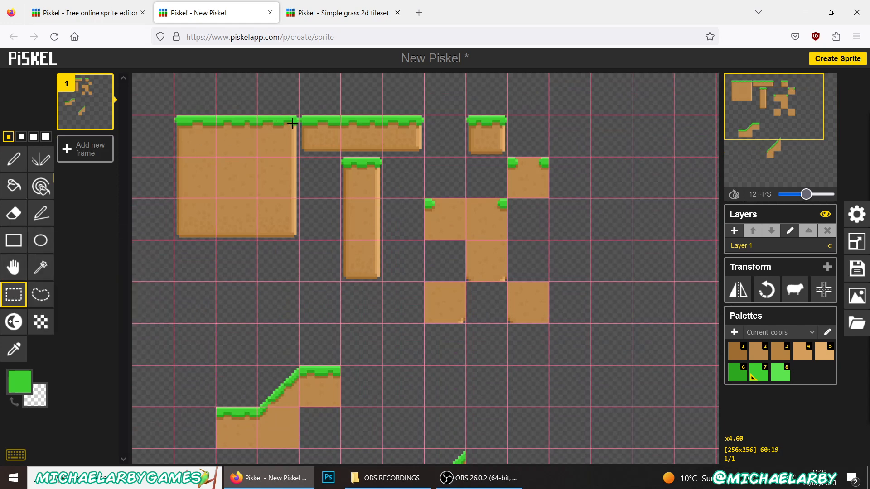
pyautogui.moveTo(301, 116)
pyautogui.mouseDown()
pyautogui.moveTo(422, 158)
pyautogui.moveTo(383, 136)
pyautogui.moveTo(300, 116)
pyautogui.mouseUp()
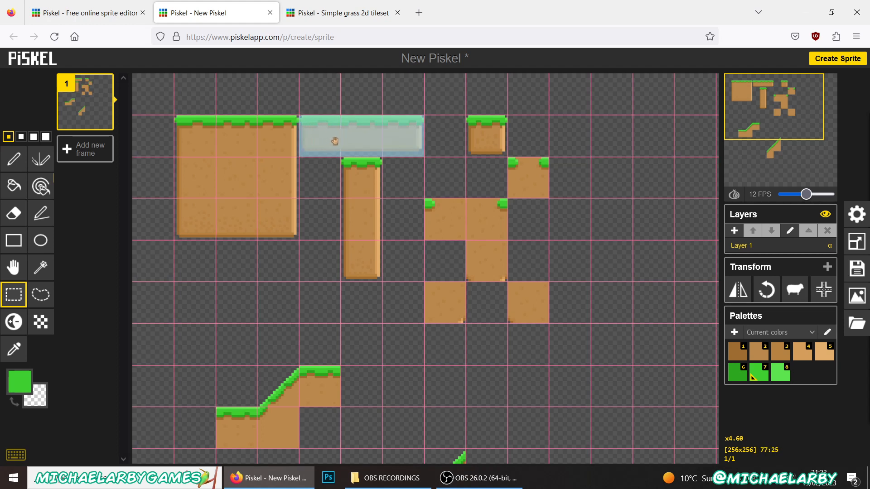
pyautogui.moveTo(335, 141); pyautogui.dragTo(210, 101)
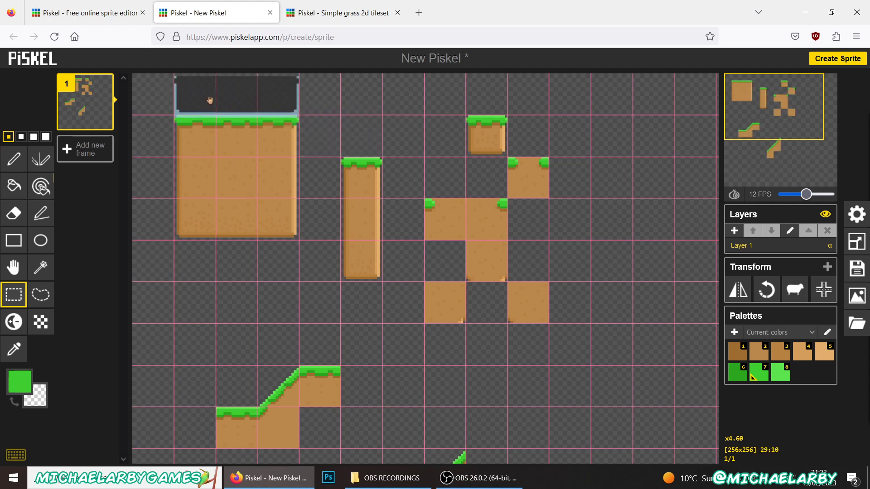
pyautogui.click(329, 131)
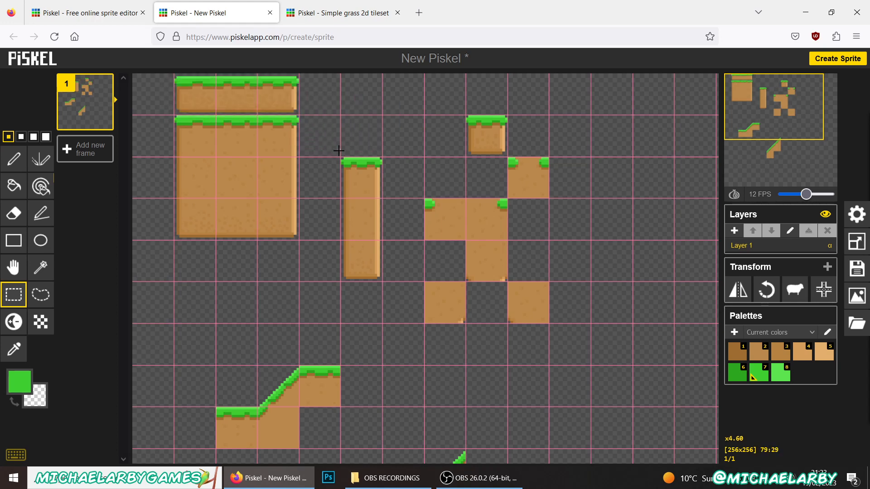
# Move the three-tile vertical column against the outer left side of the 3x3 block and the single grass tile directly above that column
pyautogui.moveTo(342, 158); pyautogui.dragTo(166, 218)
pyautogui.click(216, 285)
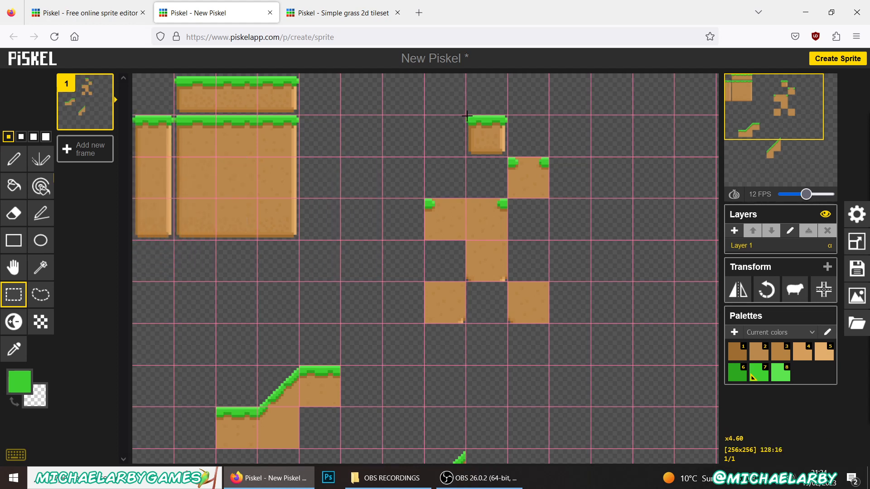
pyautogui.moveTo(467, 116); pyautogui.dragTo(163, 108)
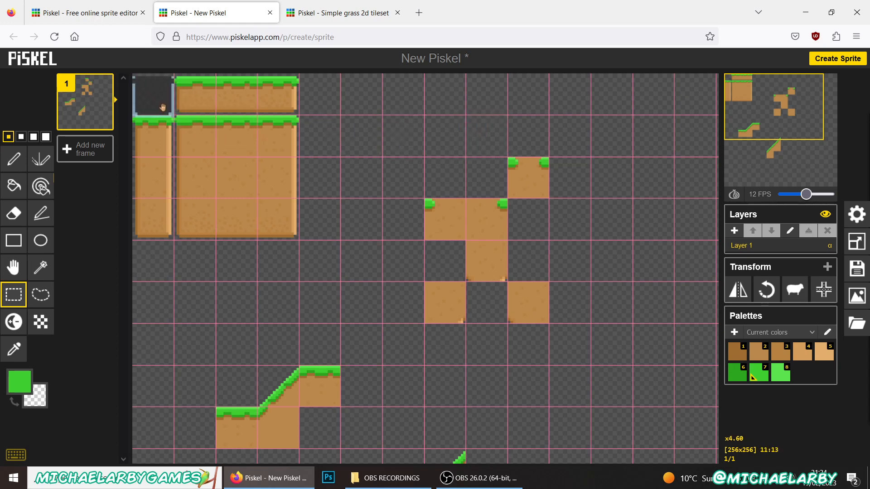
pyautogui.click(373, 146)
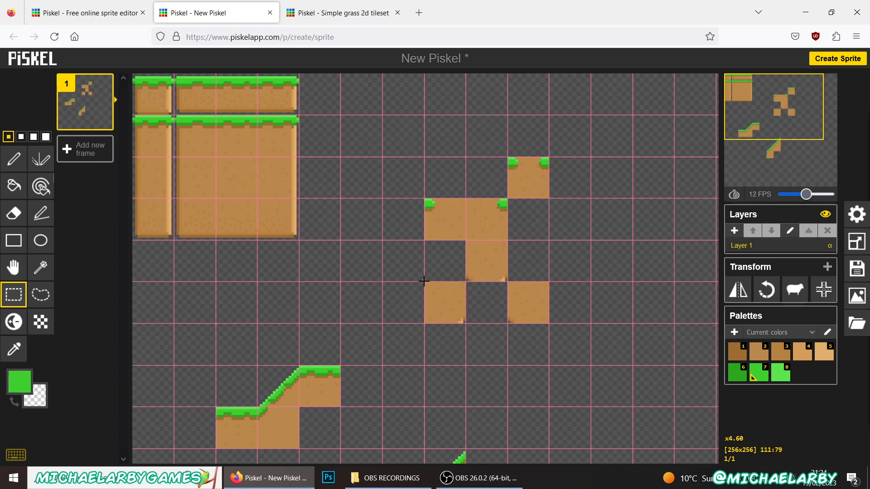
# Fill the gap in the corner-tile group with the loose lower-left tile, and move the 2x2 group against the large block's right side
pyautogui.moveTo(424, 281); pyautogui.dragTo(455, 267)
pyautogui.click(466, 307)
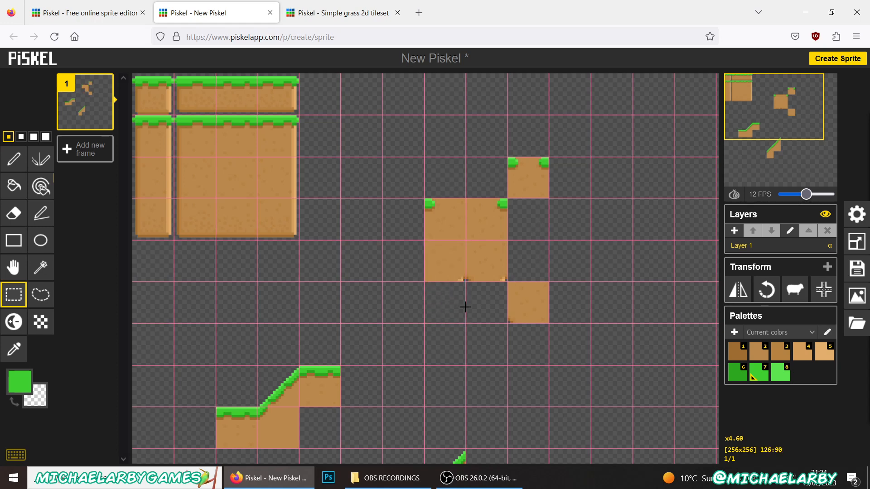
pyautogui.moveTo(425, 200); pyautogui.dragTo(357, 216)
pyautogui.click(434, 243)
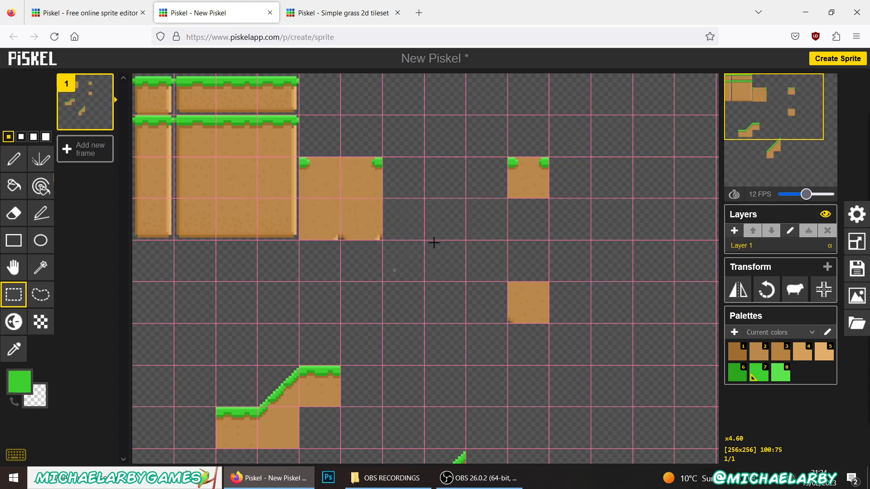
# Place the two remaining loose corner tiles side by side directly above the 2x2 group of corner tiles
pyautogui.moveTo(508, 159); pyautogui.dragTo(331, 151)
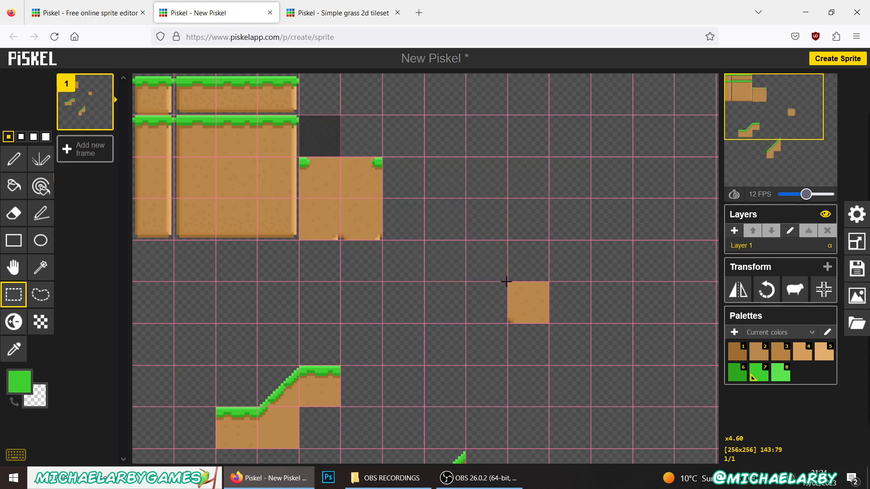
pyautogui.moveTo(506, 281); pyautogui.dragTo(371, 150)
pyautogui.click(452, 193)
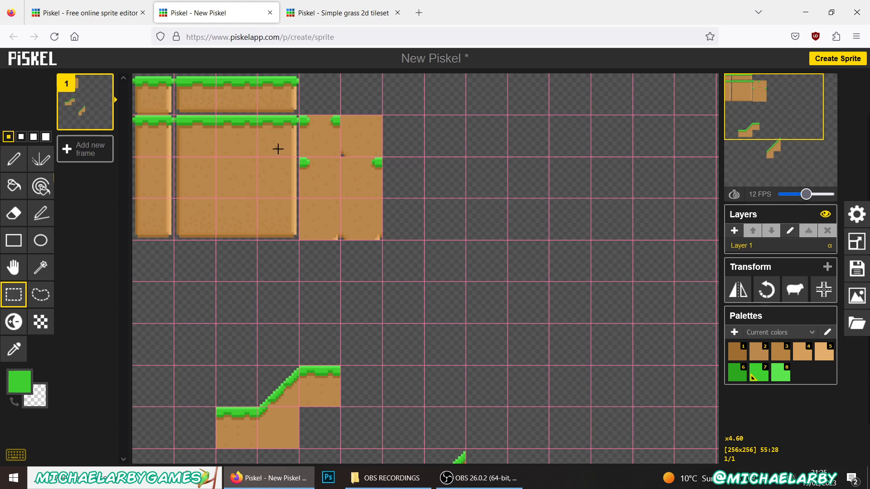
# Switch to the reference tileset and examine its assembled example terrain and its tile layout
pyautogui.hotkey('ctrl', 'Tab')
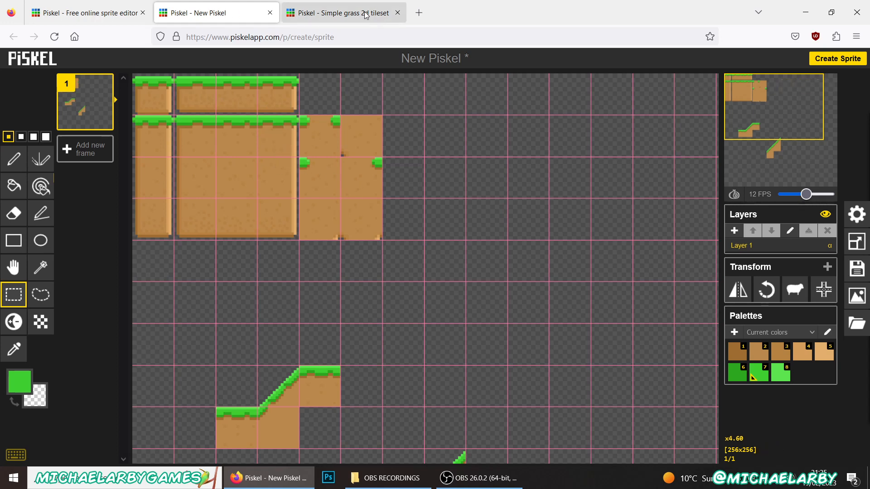
pyautogui.moveTo(736, 96); pyautogui.dragTo(757, 165)
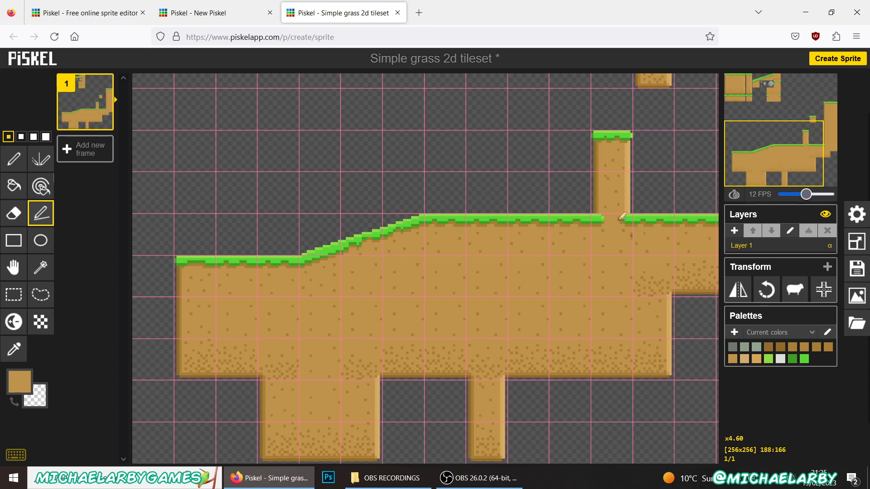
pyautogui.moveTo(772, 154); pyautogui.dragTo(751, 96)
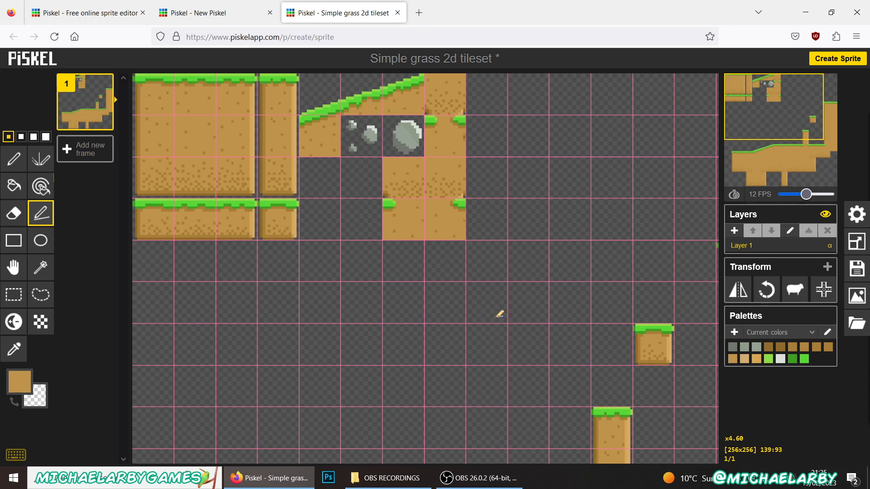
pyautogui.moveTo(485, 479)
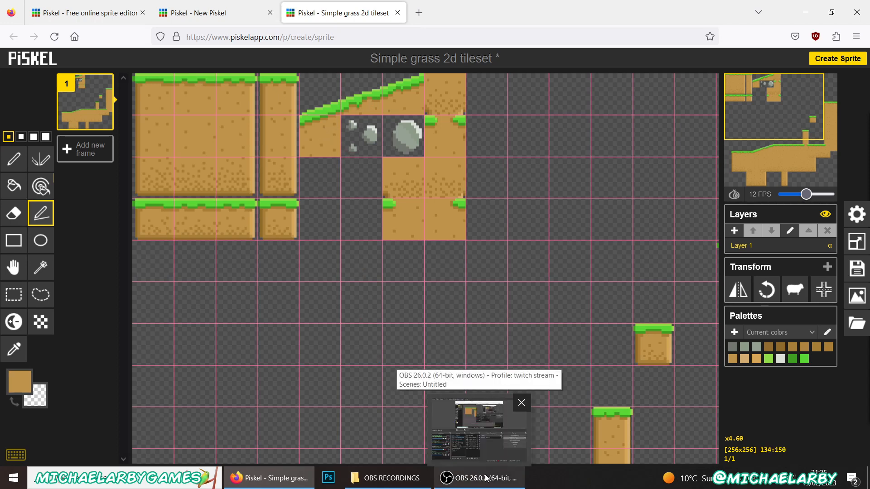
pyautogui.click(486, 478)
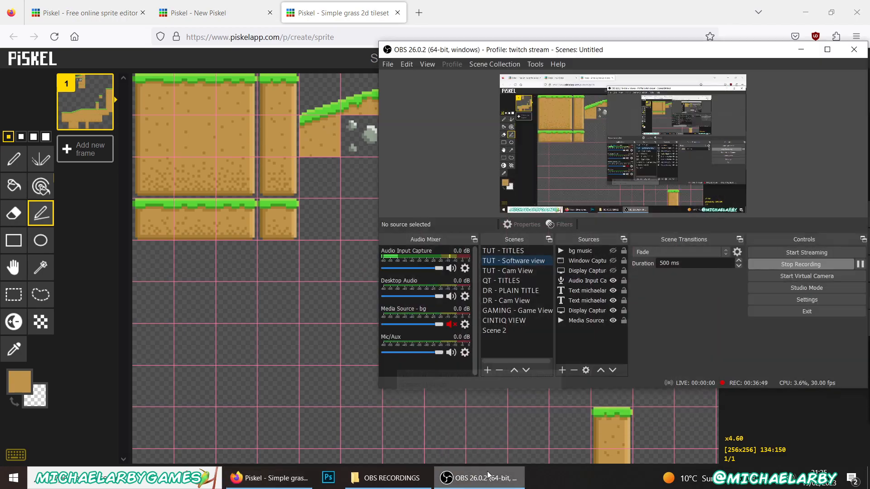